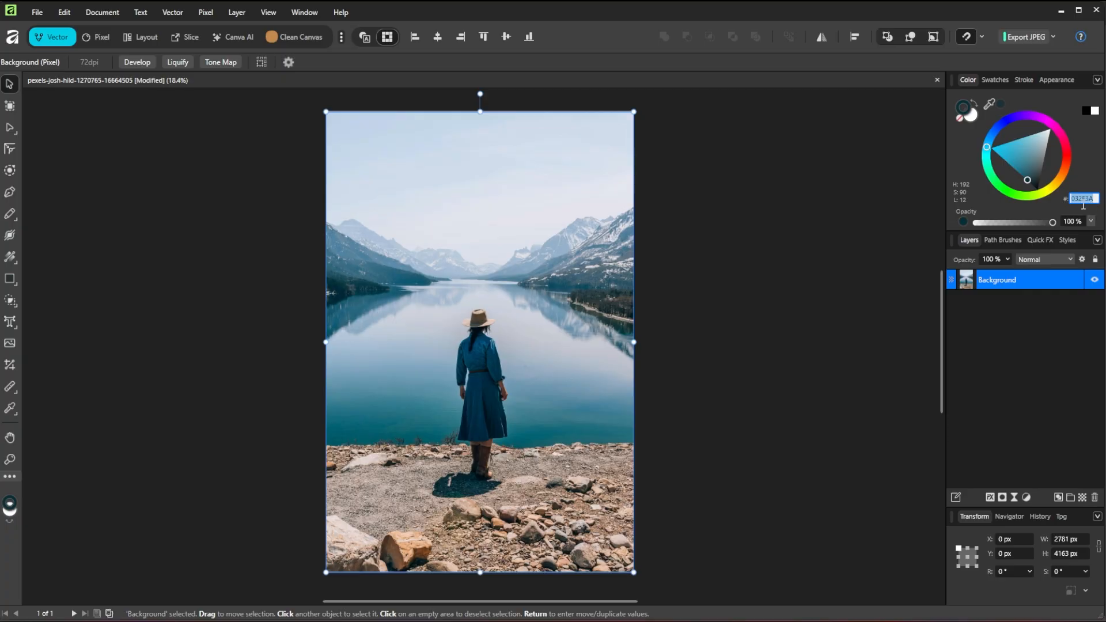
# Confirm colour 032F3A, then add Color Balance with midtones pushed to cyan, magenta and 38% blue
pyautogui.press('Return')
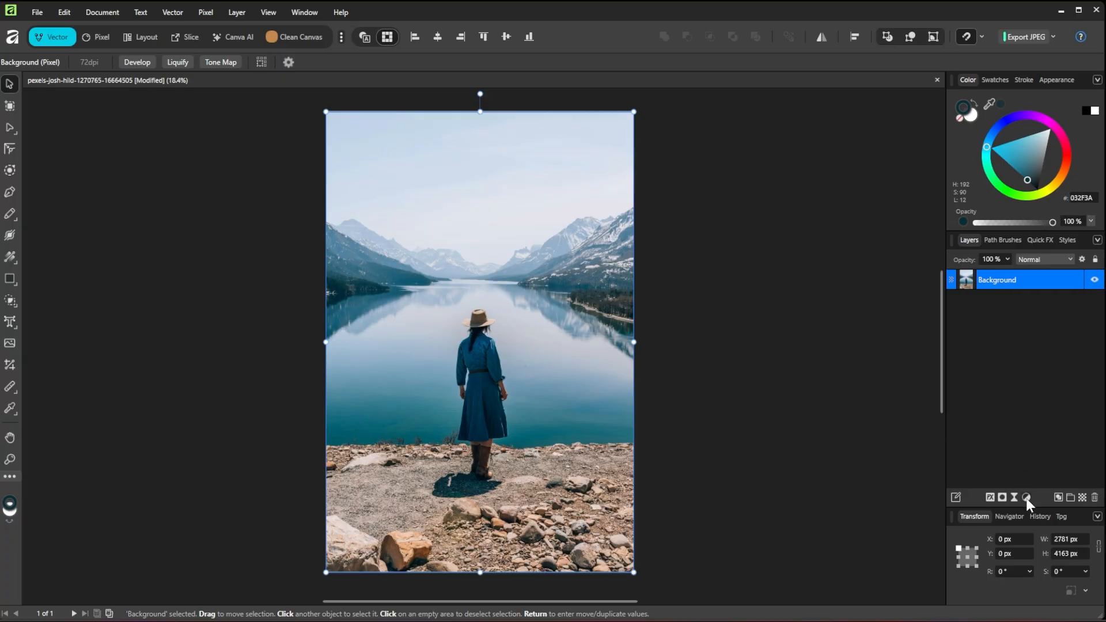
pyautogui.click(1026, 496)
pyautogui.click(1031, 349)
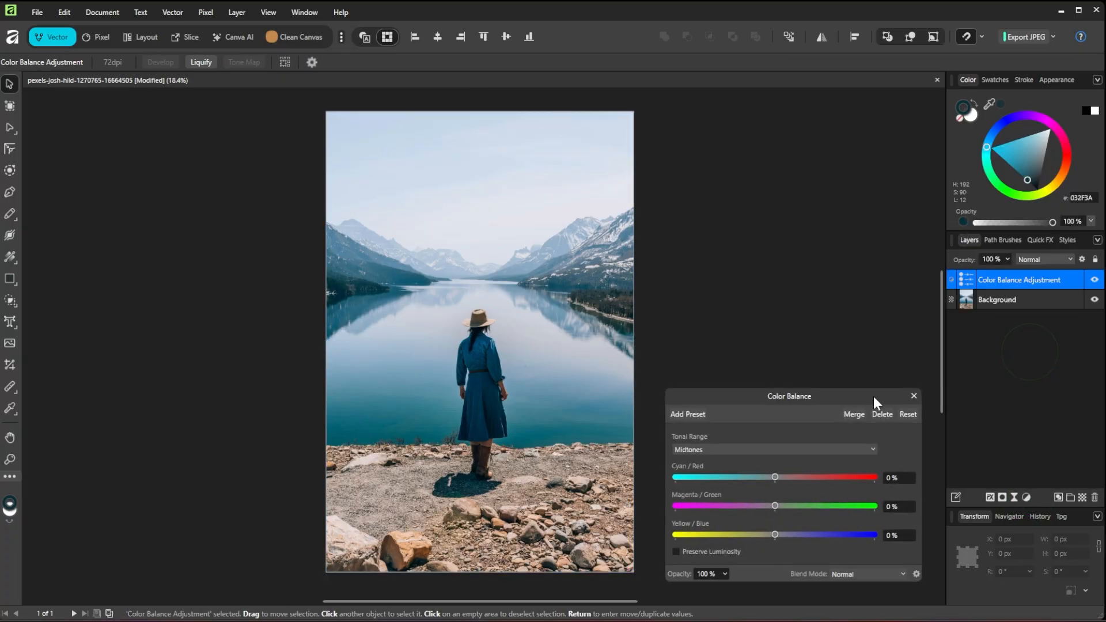
pyautogui.moveTo(812, 396); pyautogui.dragTo(824, 311)
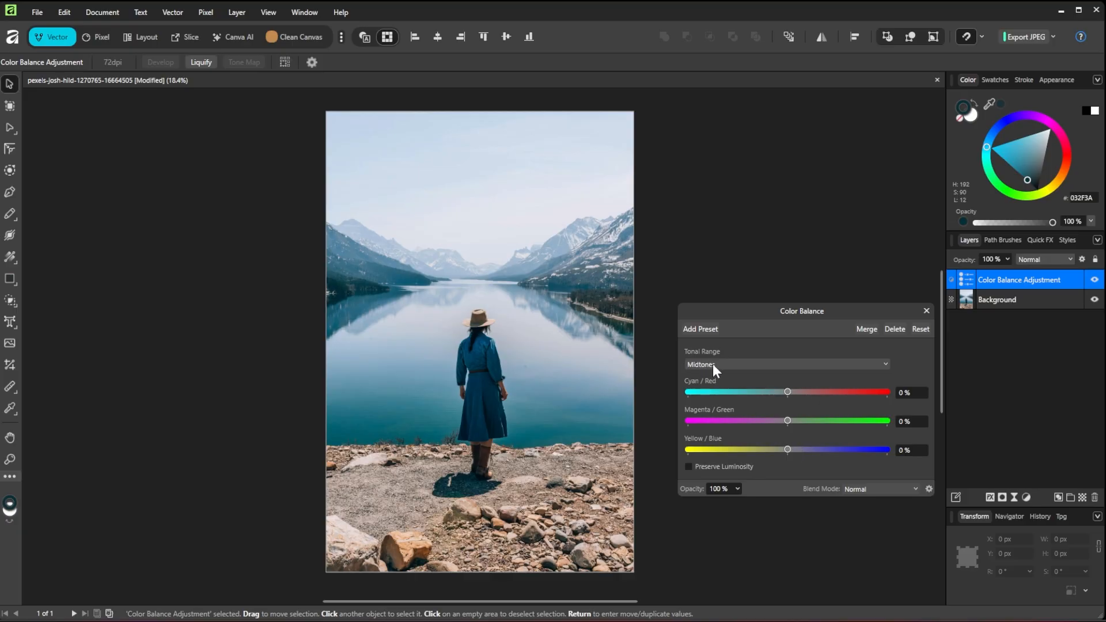
pyautogui.moveTo(789, 391); pyautogui.dragTo(680, 396)
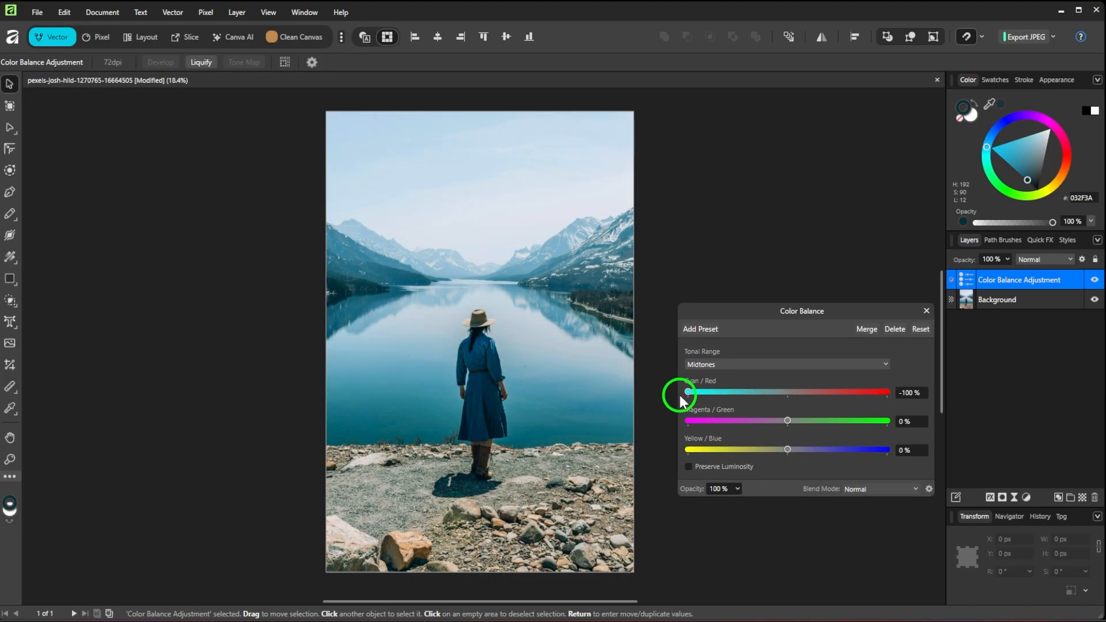
pyautogui.moveTo(788, 421); pyautogui.dragTo(672, 424)
pyautogui.moveTo(788, 450); pyautogui.dragTo(827, 449)
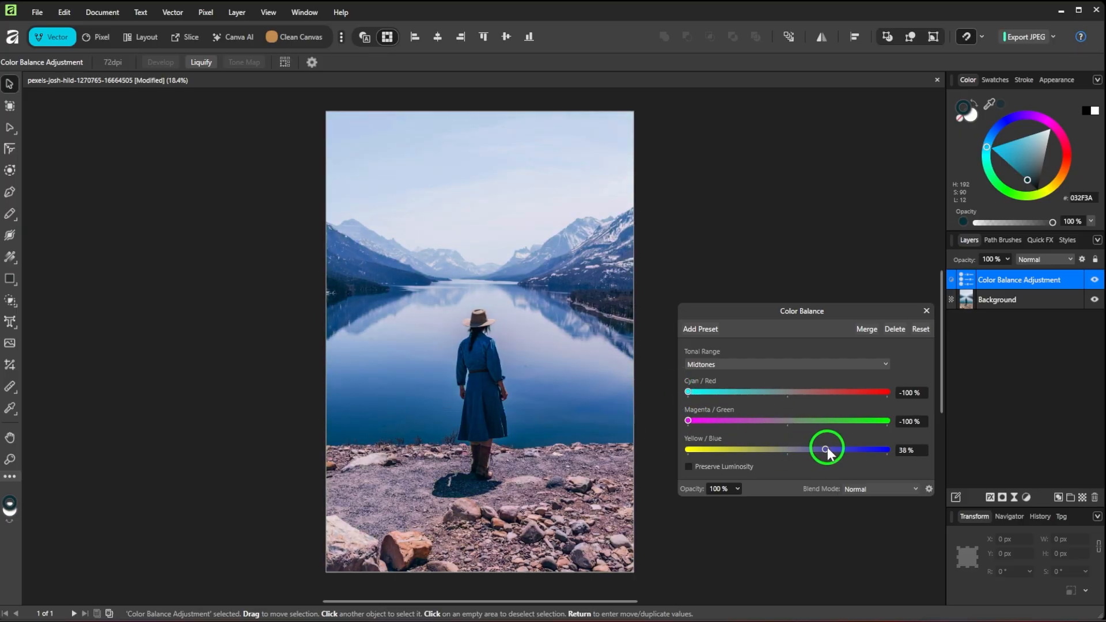
# Cool the Color Balance shadows: cyan -34%, magenta -10%, shifted toward blue
pyautogui.click(743, 363)
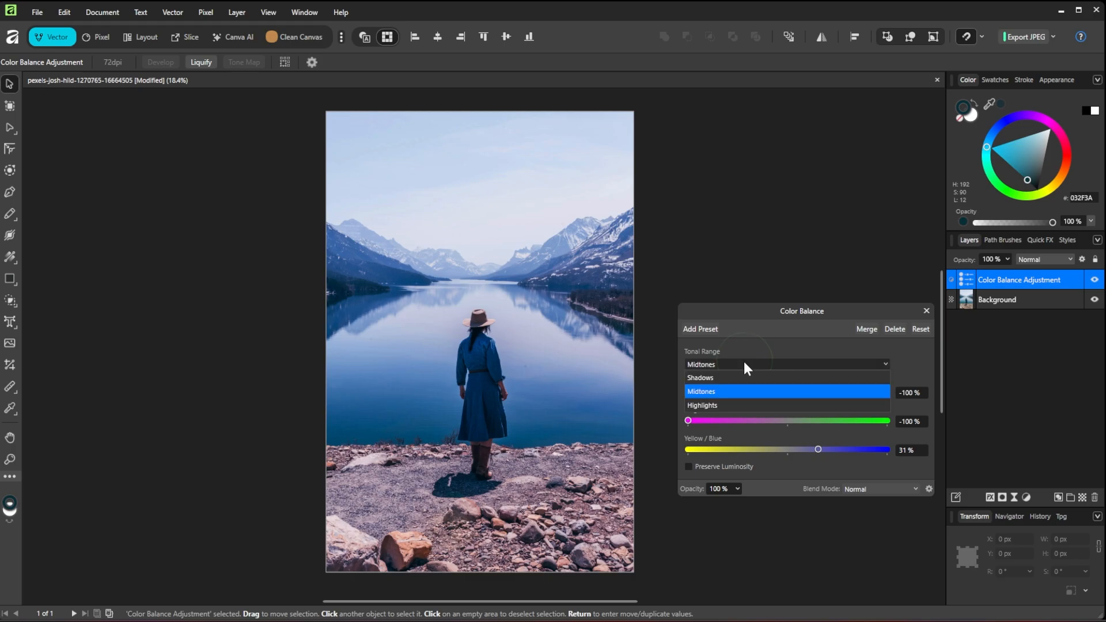
pyautogui.click(742, 375)
pyautogui.moveTo(789, 392); pyautogui.dragTo(787, 418)
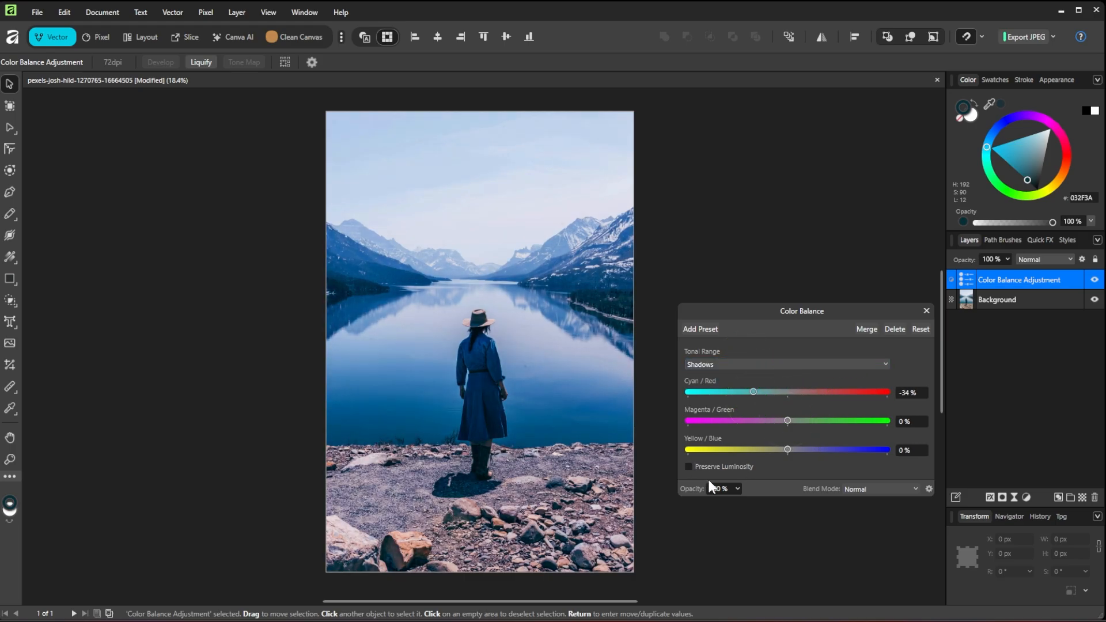
pyautogui.moveTo(787, 420); pyautogui.dragTo(758, 392)
pyautogui.moveTo(787, 449)
pyautogui.mouseDown()
pyautogui.moveTo(759, 449)
pyautogui.moveTo(806, 450)
pyautogui.mouseUp()
# Shift the Color Balance highlights toward cyan at -46% and close the settings
pyautogui.click(734, 366)
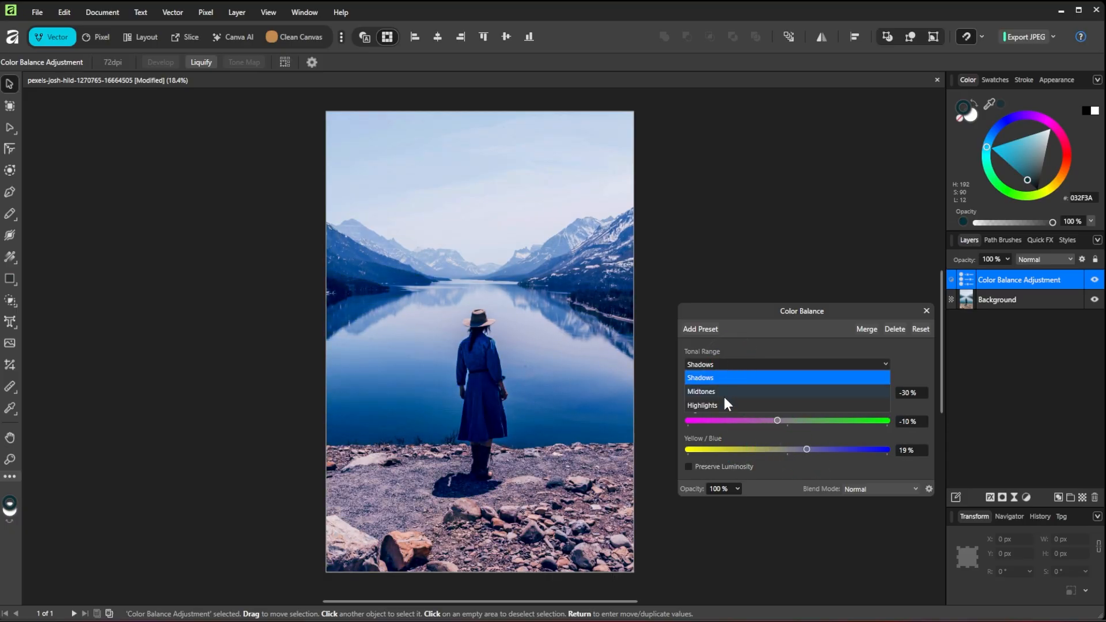
pyautogui.click(755, 401)
pyautogui.moveTo(787, 392); pyautogui.dragTo(794, 449)
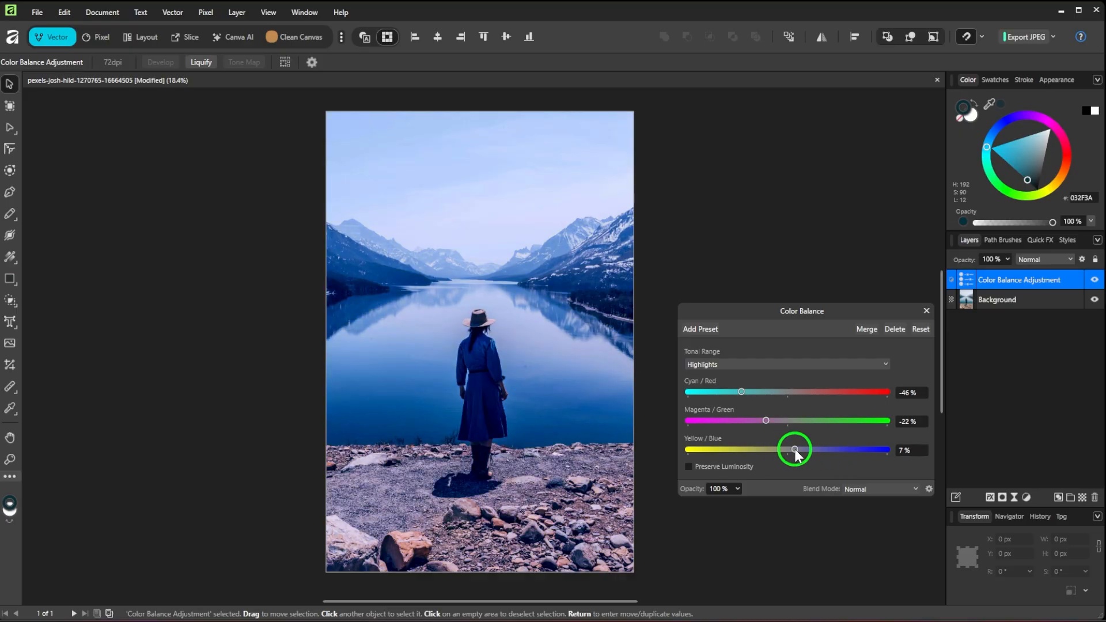
pyautogui.click(924, 311)
# Add a Curves adjustment with a lowered white point, raised black point and dipped midpoint
pyautogui.click(1027, 499)
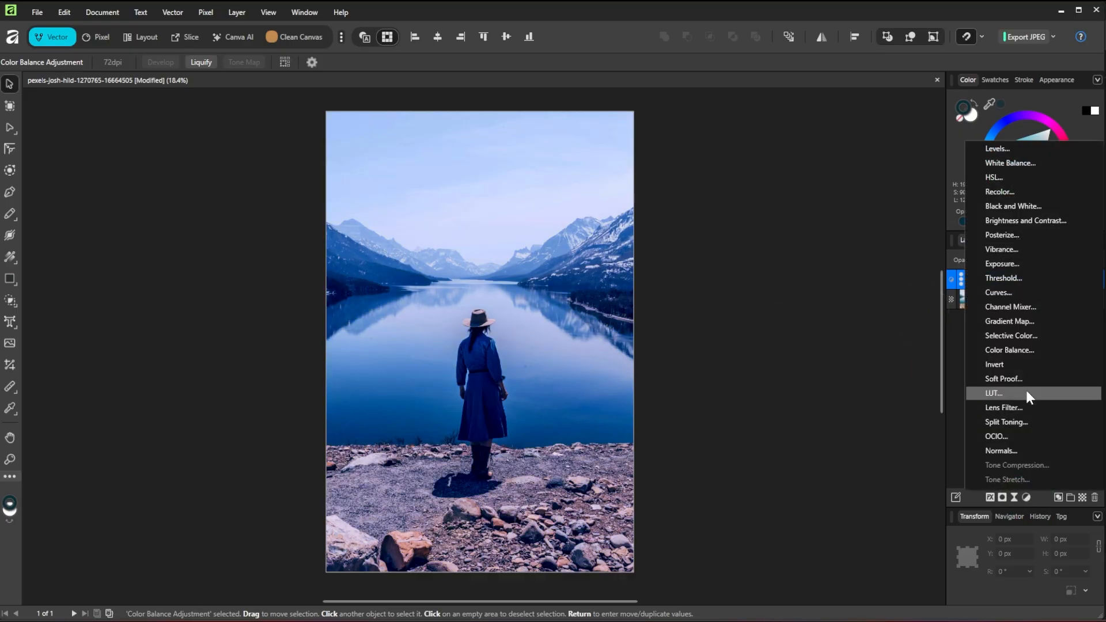
pyautogui.click(1027, 288)
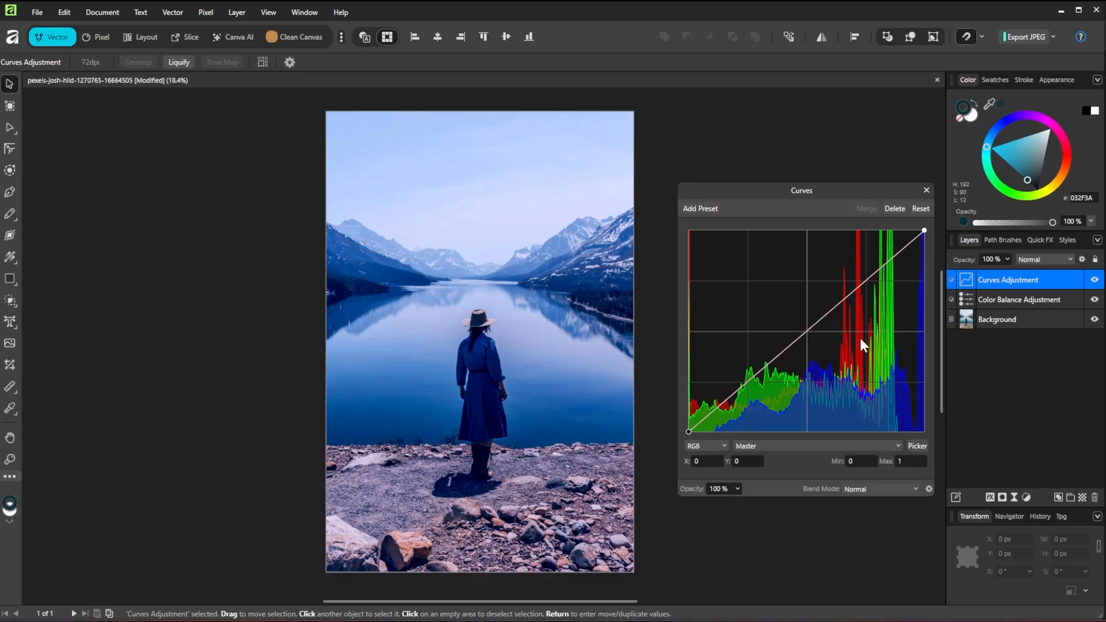
pyautogui.moveTo(924, 231); pyautogui.dragTo(923, 286)
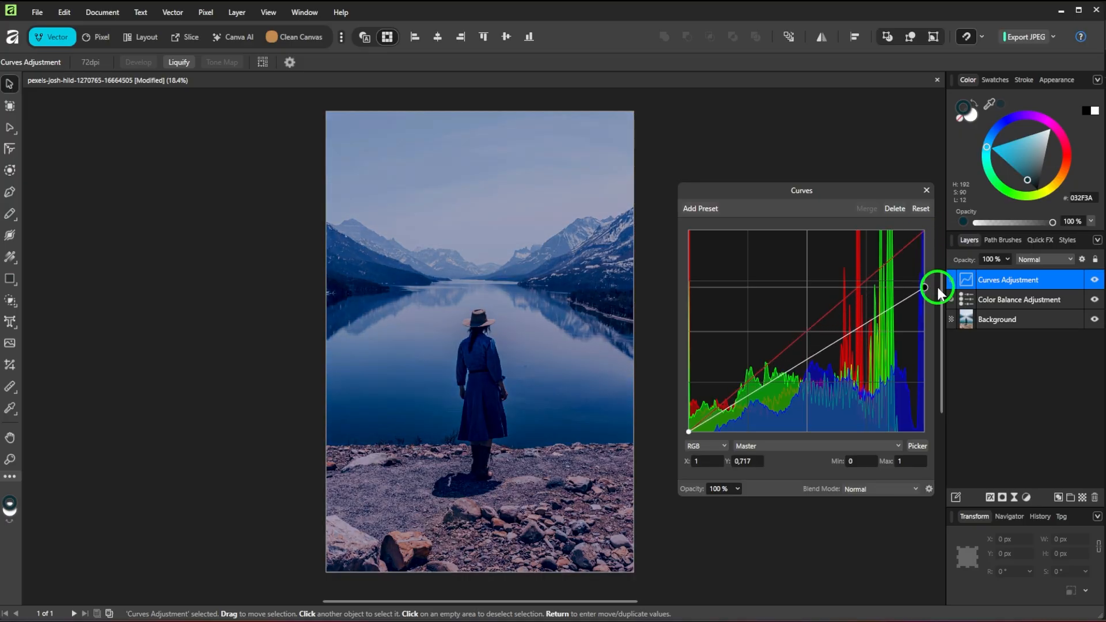
pyautogui.moveTo(688, 431); pyautogui.dragTo(699, 432)
pyautogui.click(824, 354)
pyautogui.moveTo(823, 357); pyautogui.dragTo(821, 367)
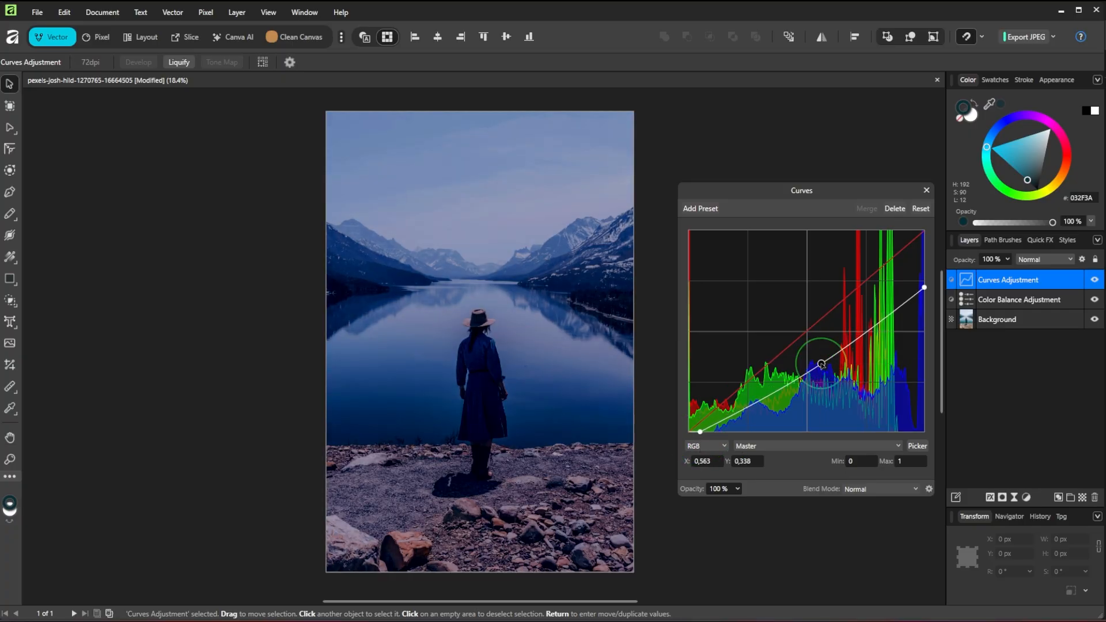
pyautogui.click(925, 190)
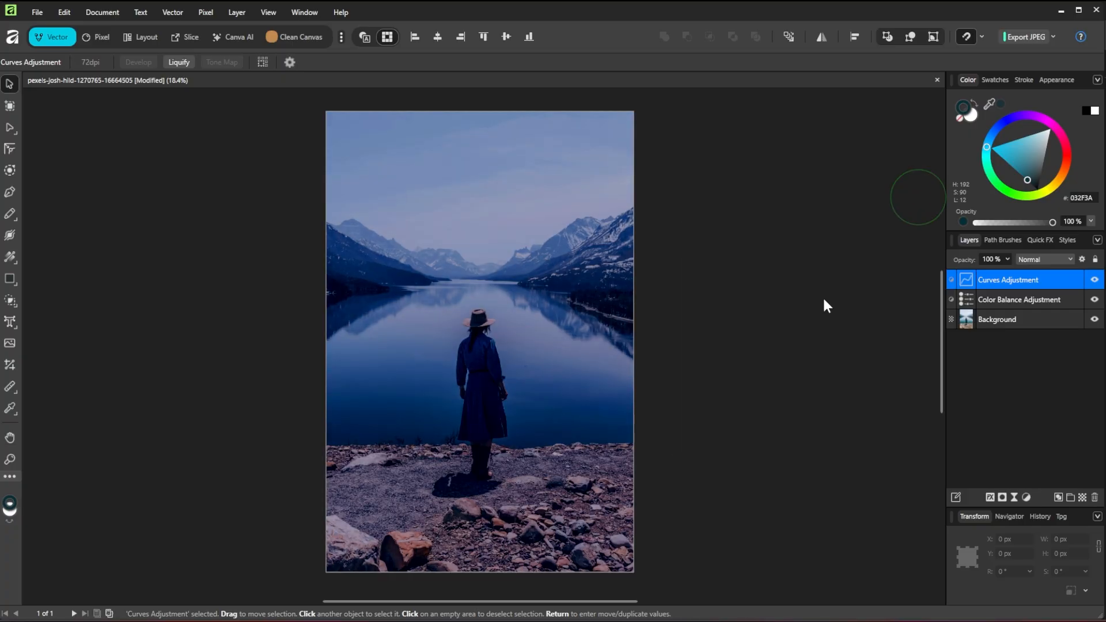
# Add a Brightness / Contrast adjustment with brightness lowered to -22%
pyautogui.click(1028, 498)
pyautogui.click(1020, 222)
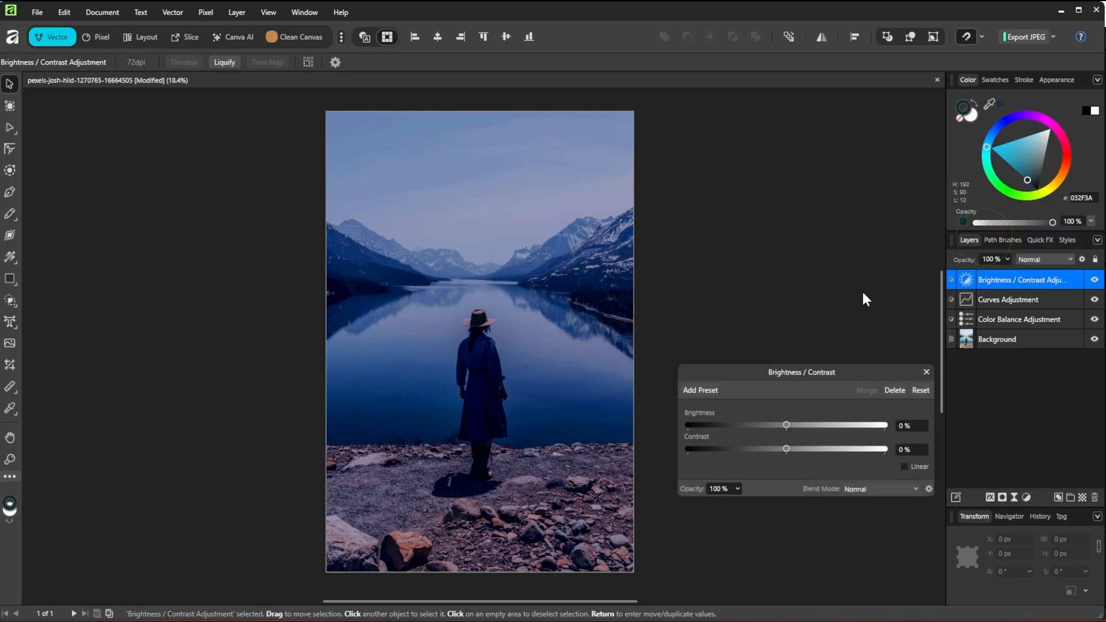
pyautogui.moveTo(786, 425); pyautogui.dragTo(744, 451)
pyautogui.click(927, 371)
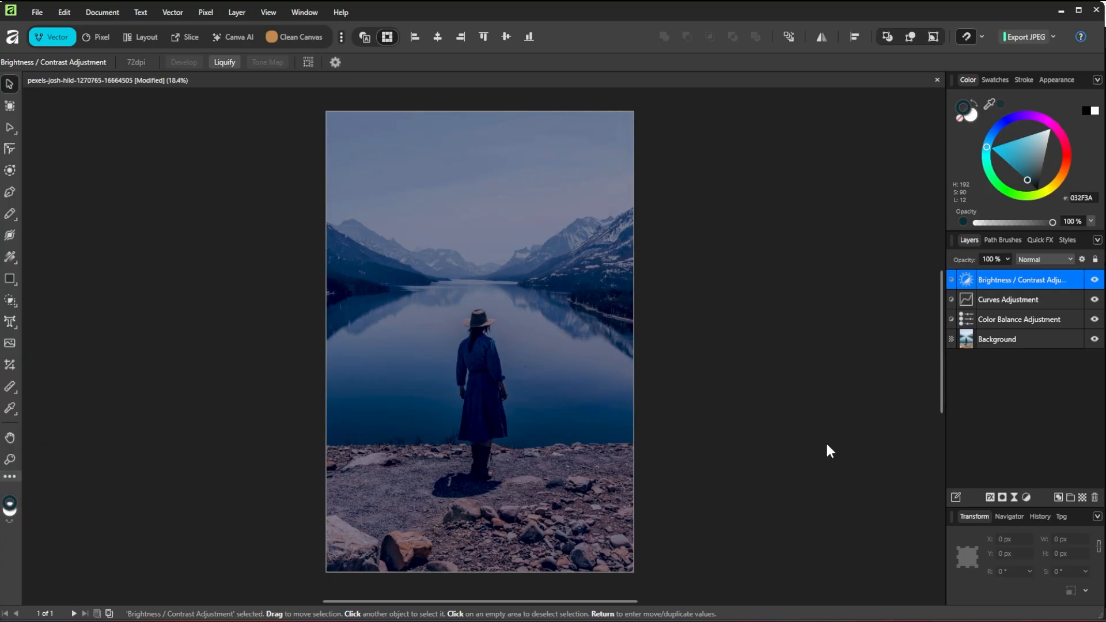
pyautogui.click(1028, 496)
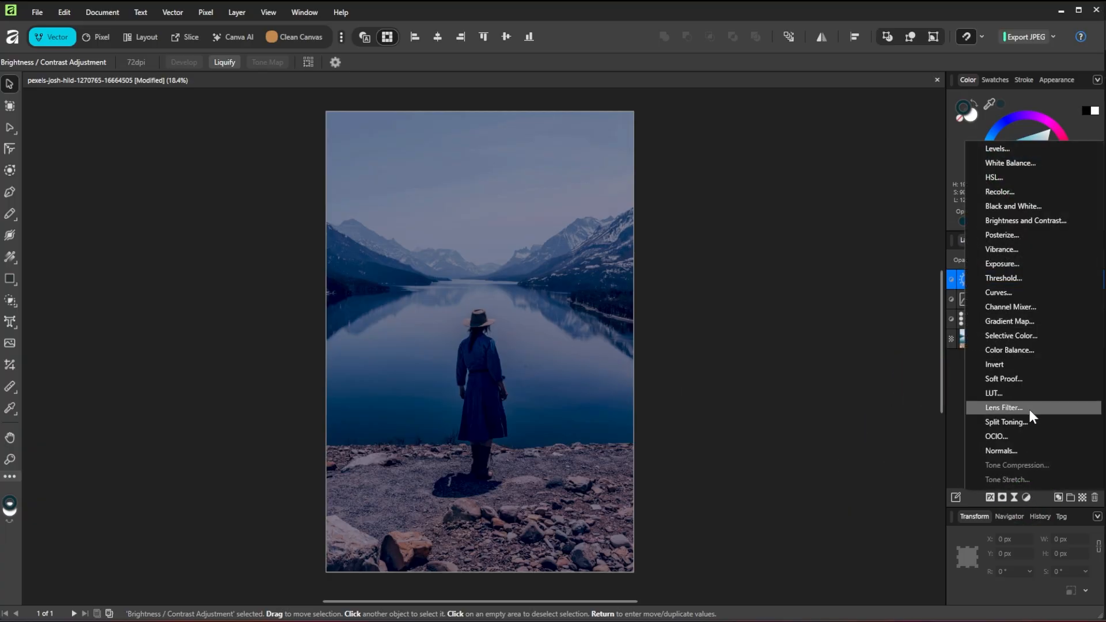
# Add an HSL adjustment with saturation shifted down to about -20%
pyautogui.click(1014, 180)
pyautogui.moveTo(786, 444); pyautogui.dragTo(767, 444)
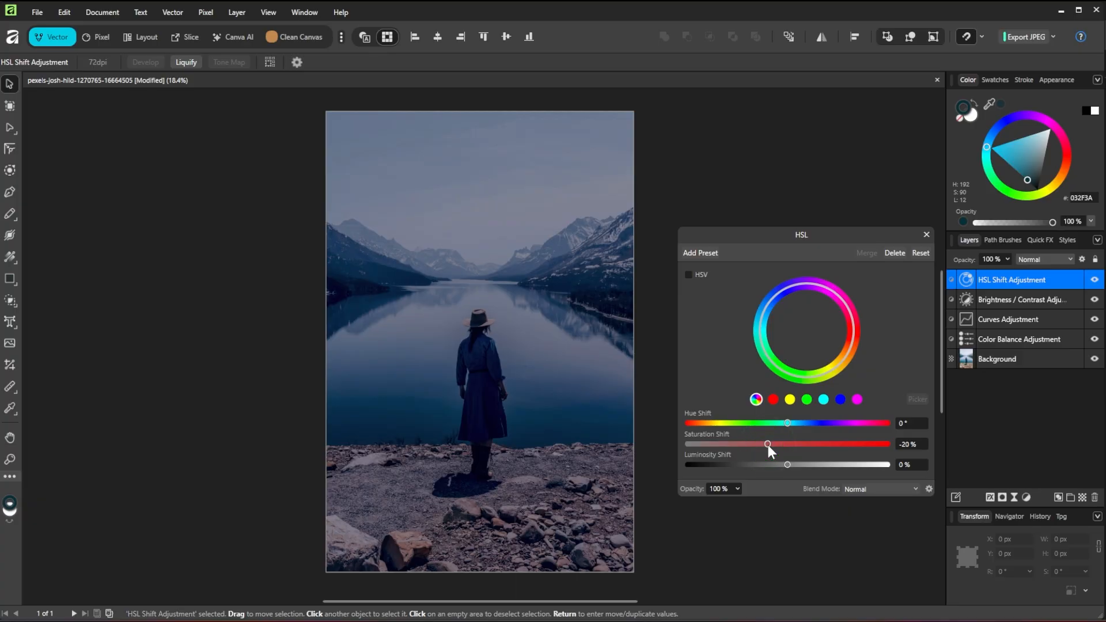
pyautogui.click(926, 235)
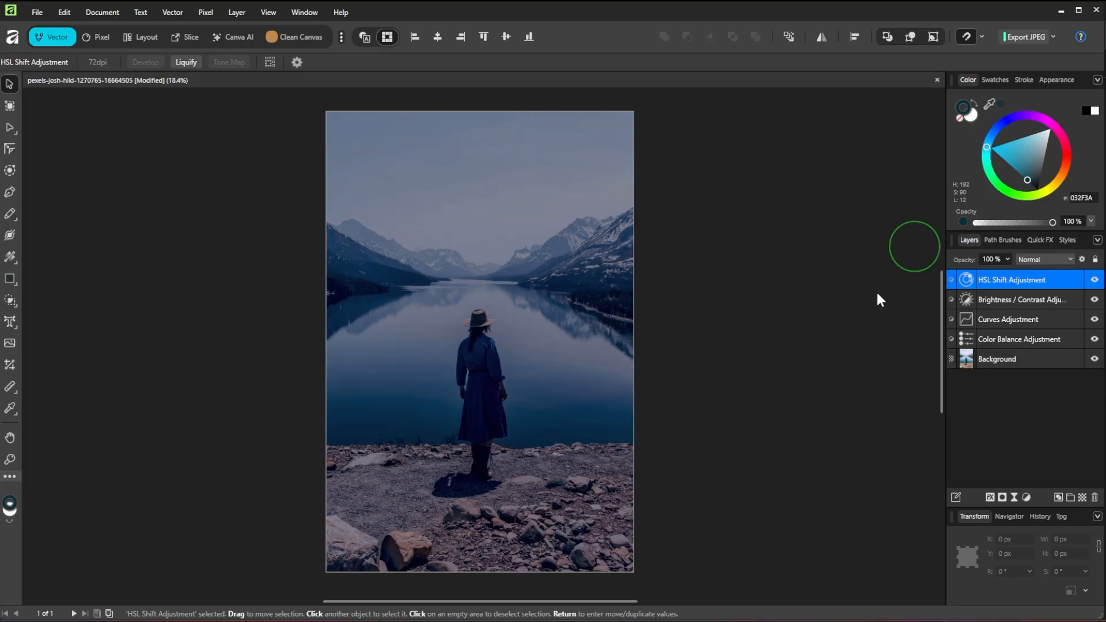
pyautogui.click(206, 12)
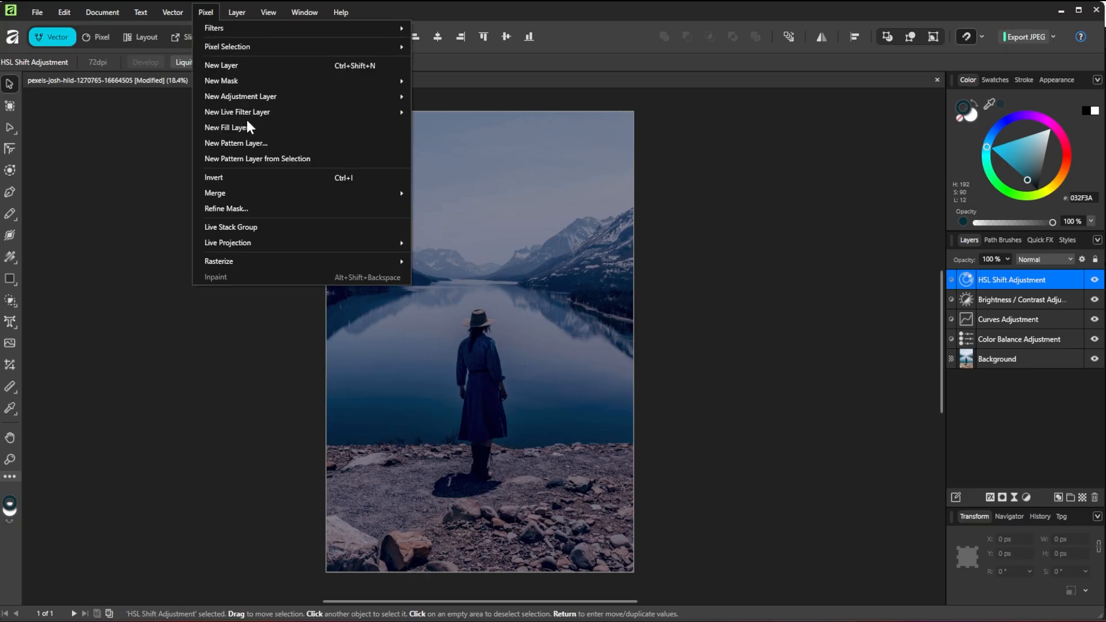
# Add a dark grey fill layer blended with Multiply at 25% opacity
pyautogui.click(236, 128)
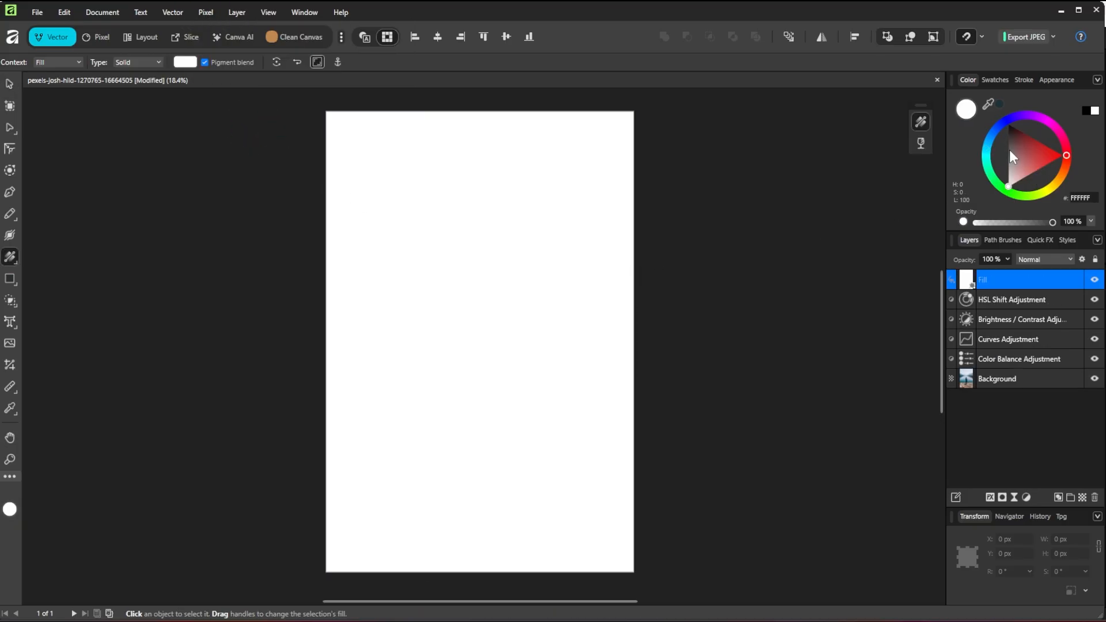
pyautogui.moveTo(1015, 140)
pyautogui.mouseDown()
pyautogui.moveTo(1008, 125)
pyautogui.moveTo(1023, 133)
pyautogui.mouseUp()
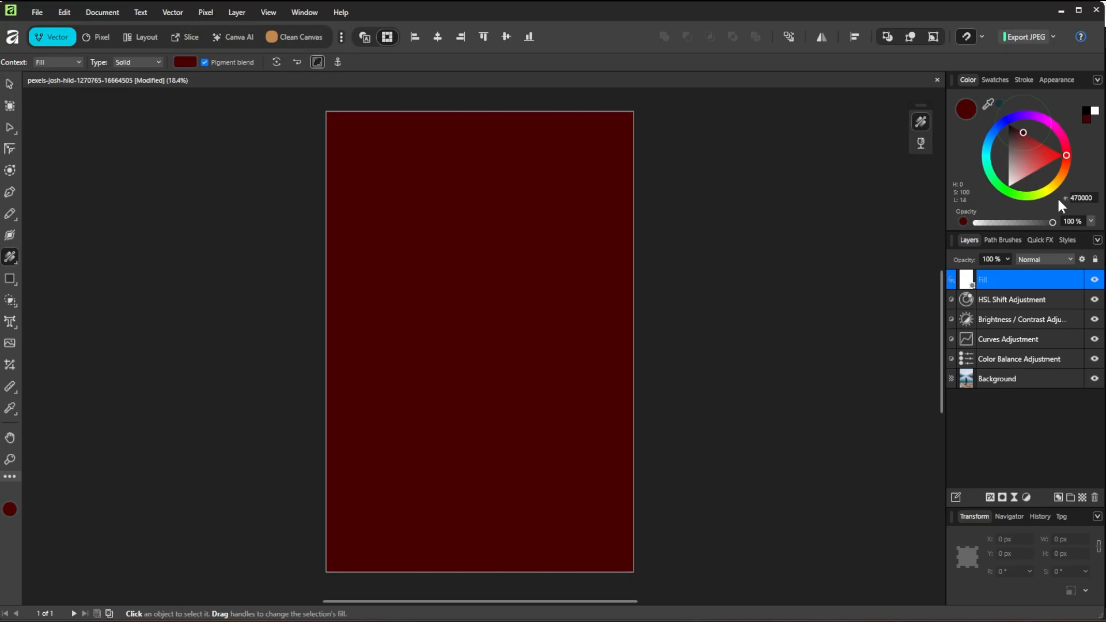
pyautogui.click(1045, 259)
pyautogui.click(1032, 315)
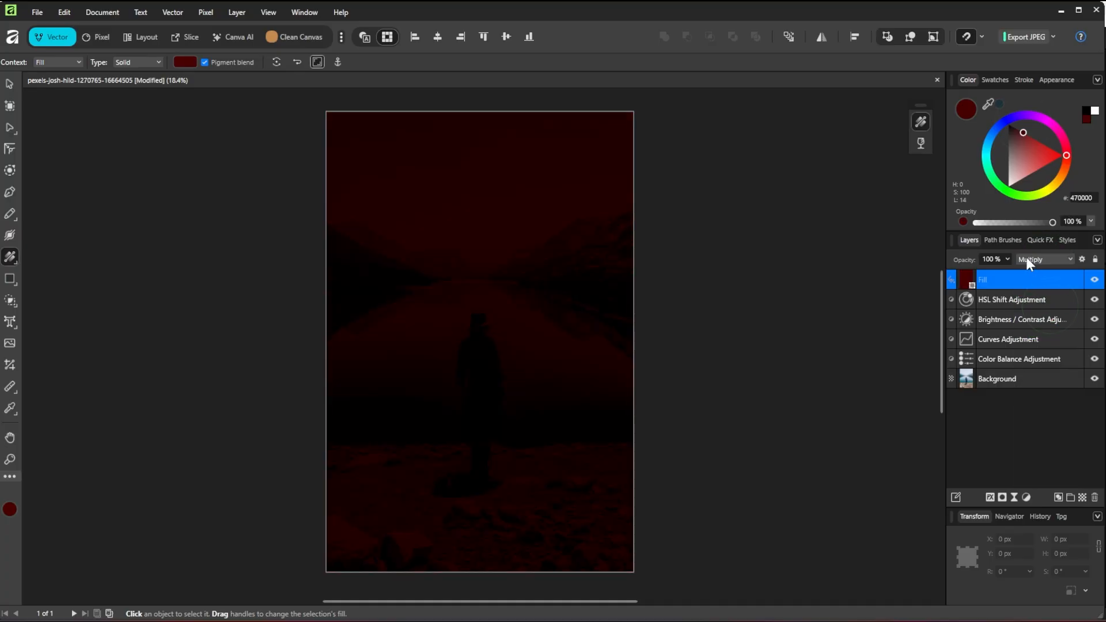
pyautogui.click(1007, 259)
pyautogui.moveTo(1005, 275); pyautogui.dragTo(943, 275)
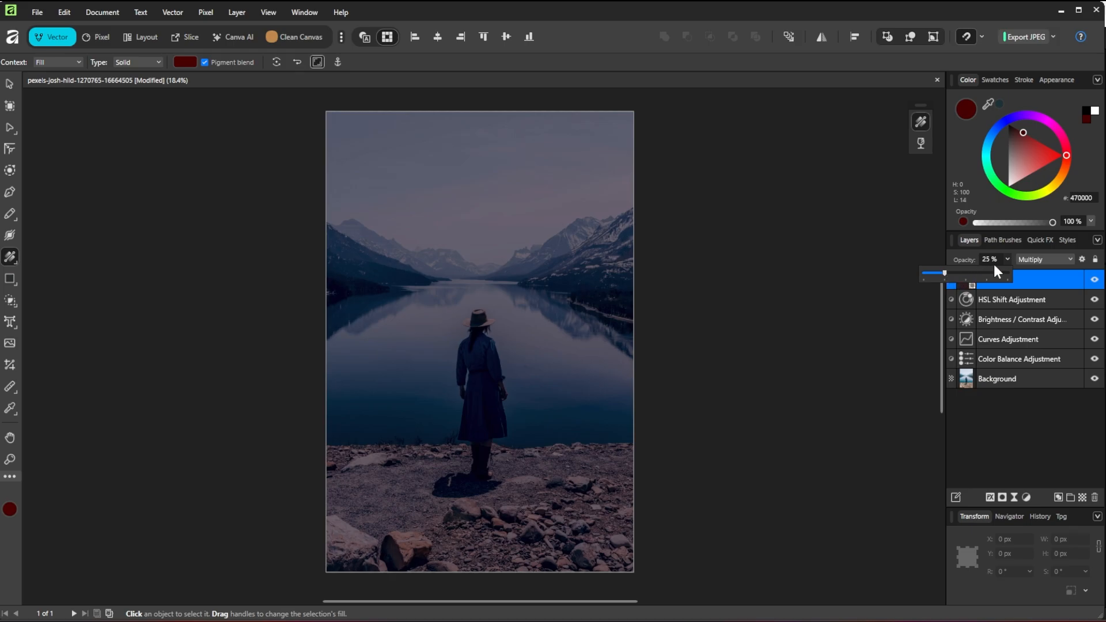
pyautogui.moveTo(1025, 140)
pyautogui.mouseDown()
pyautogui.moveTo(1010, 123)
pyautogui.moveTo(1002, 154)
pyautogui.moveTo(1006, 134)
pyautogui.mouseUp()
pyautogui.click(1000, 99)
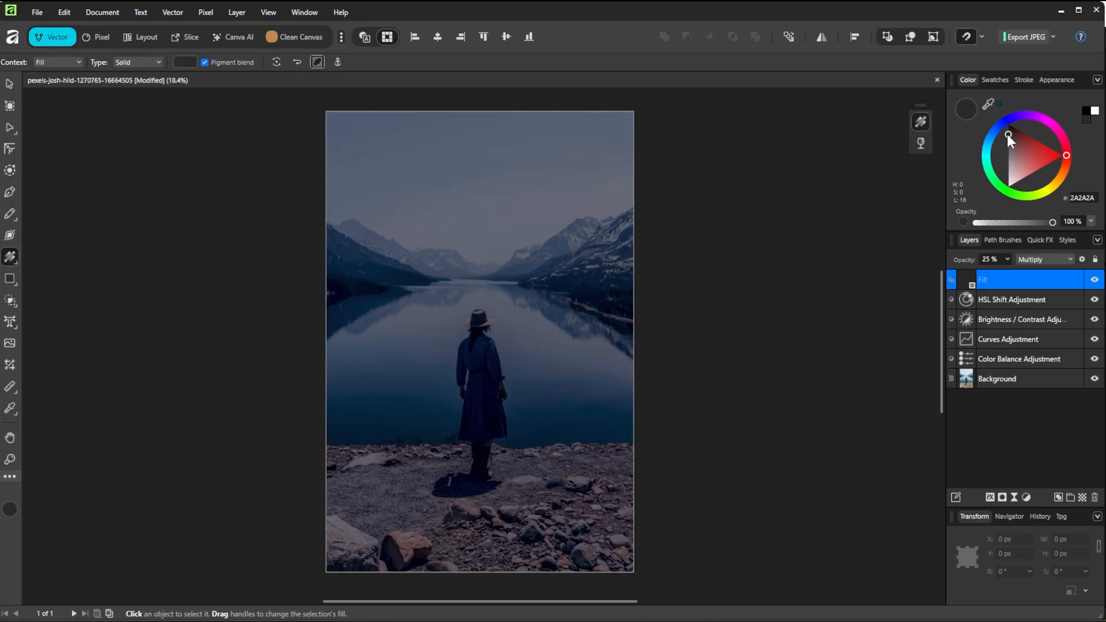
# Drop the night-sky photo onto the canvas and fit it to the document's width and top
pyautogui.press('v')
pyautogui.click(392, 620)
pyautogui.moveTo(804, 305); pyautogui.dragTo(576, 473)
pyautogui.click(787, 188)
pyautogui.moveTo(798, 476); pyautogui.dragTo(633, 476)
pyautogui.moveTo(358, 476); pyautogui.dragTo(326, 476)
pyautogui.moveTo(459, 484); pyautogui.dragTo(460, 348)
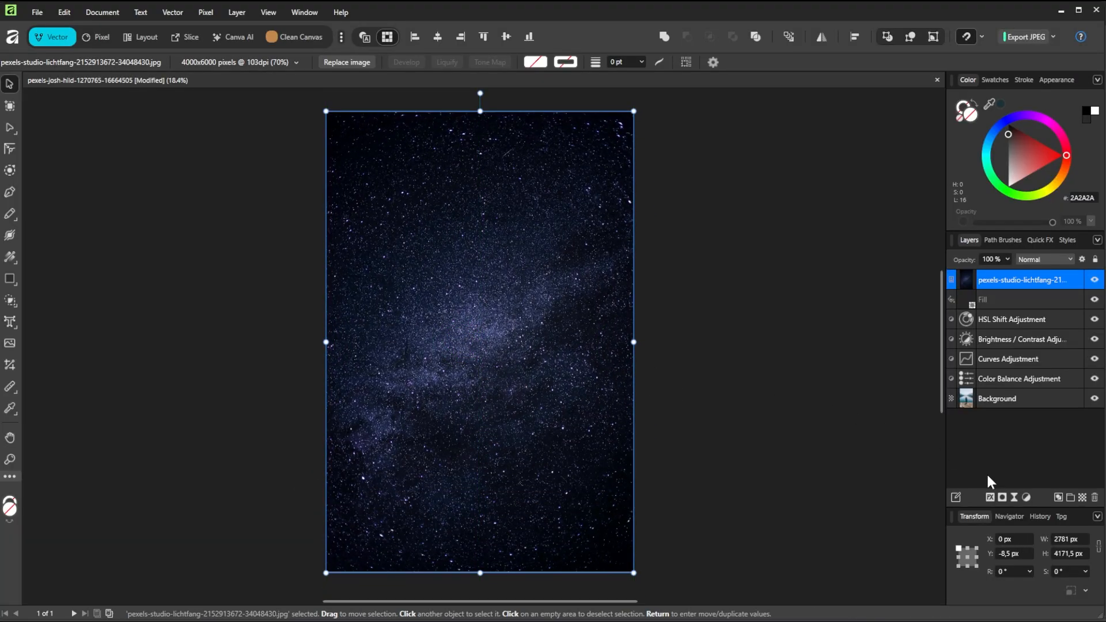
# Add a mask, invert it to black, and nest it inside the night-sky image layer
pyautogui.click(1004, 499)
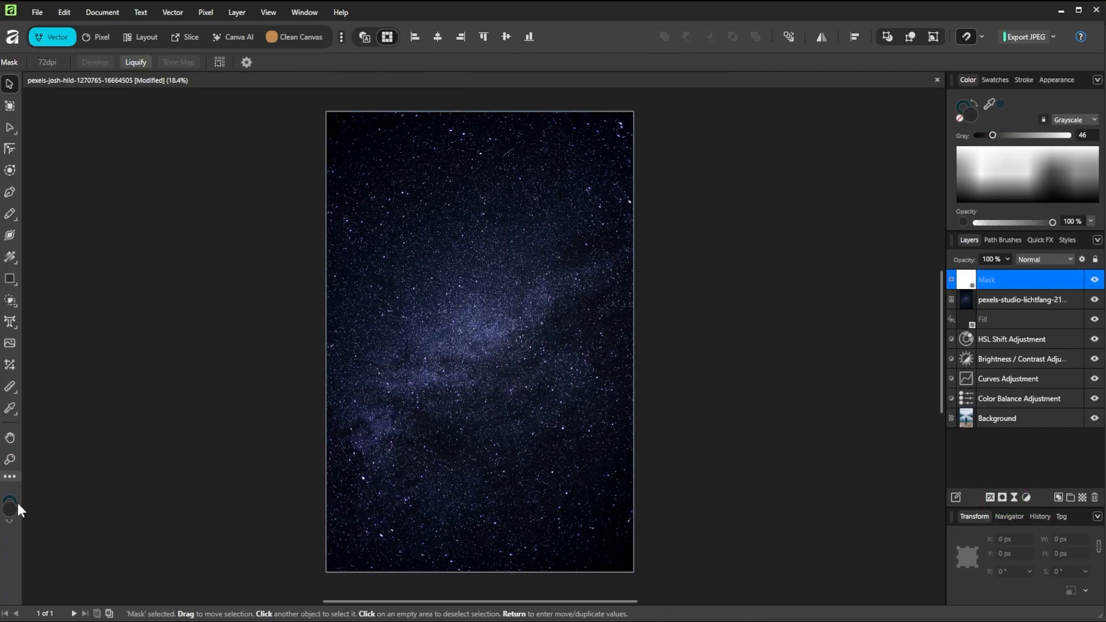
pyautogui.press('d')
pyautogui.press('alt')
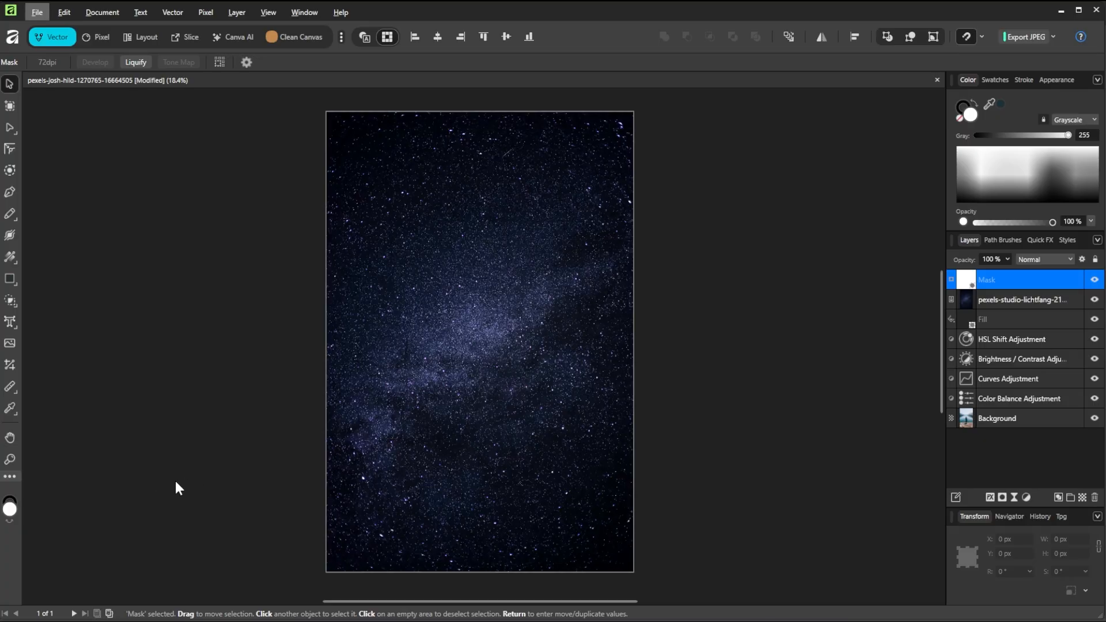
pyautogui.click(174, 481)
pyautogui.press('x')
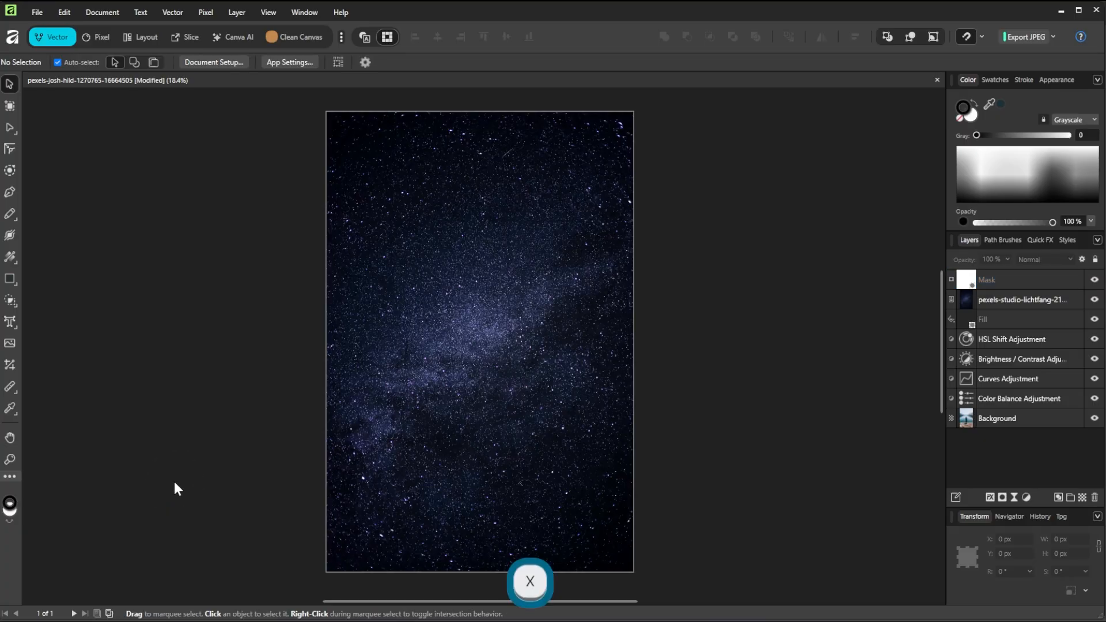
pyautogui.click(976, 283)
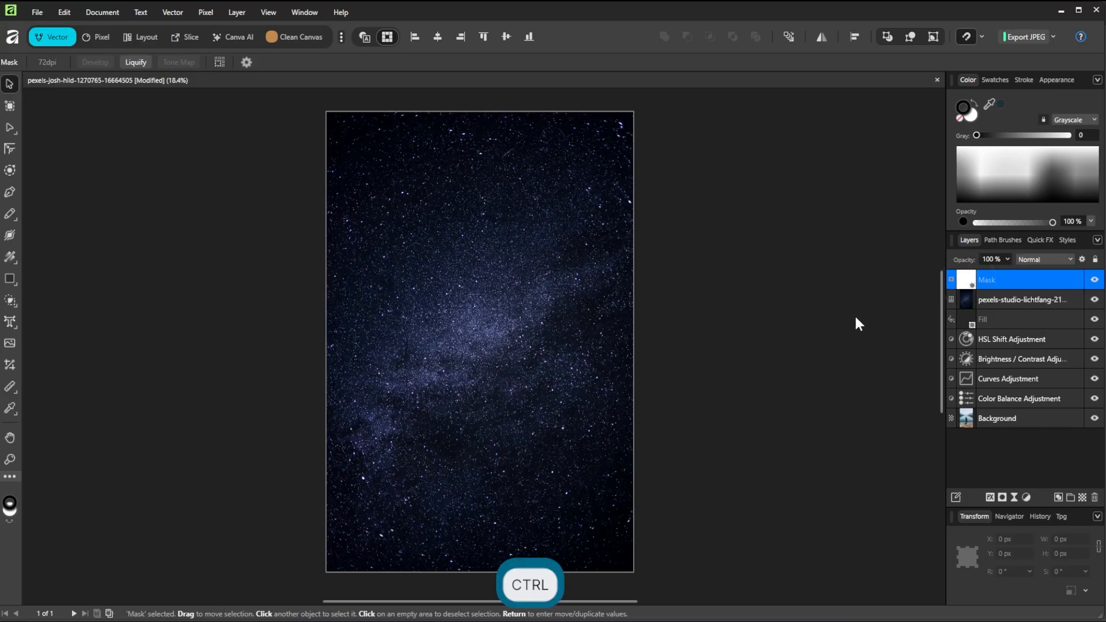
pyautogui.hotkey('ctrl', 'i')
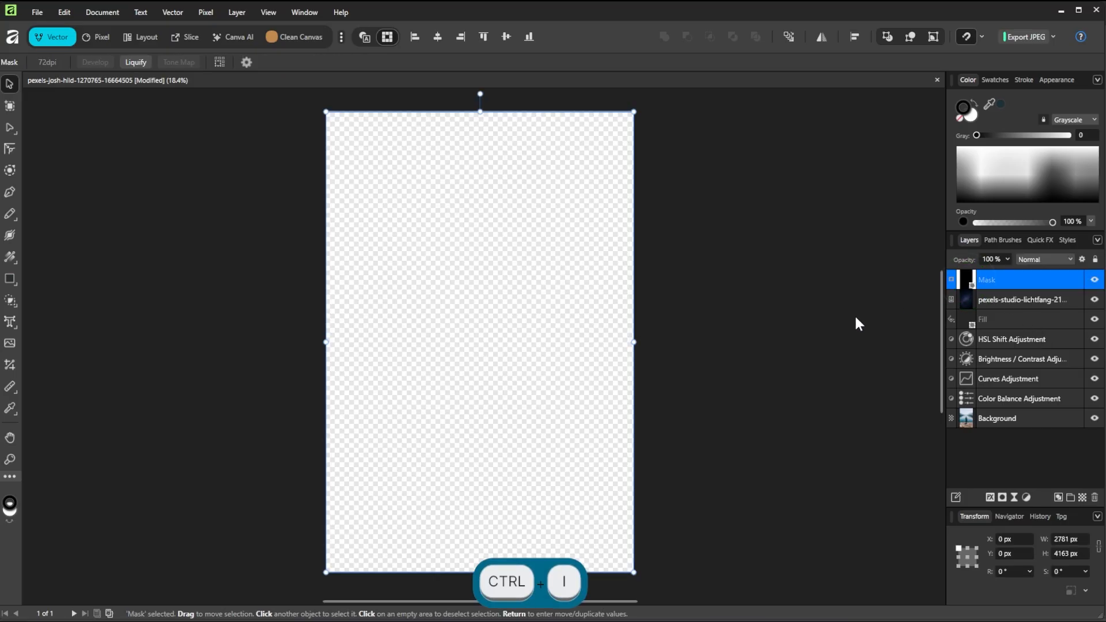
pyautogui.moveTo(967, 283); pyautogui.dragTo(966, 295)
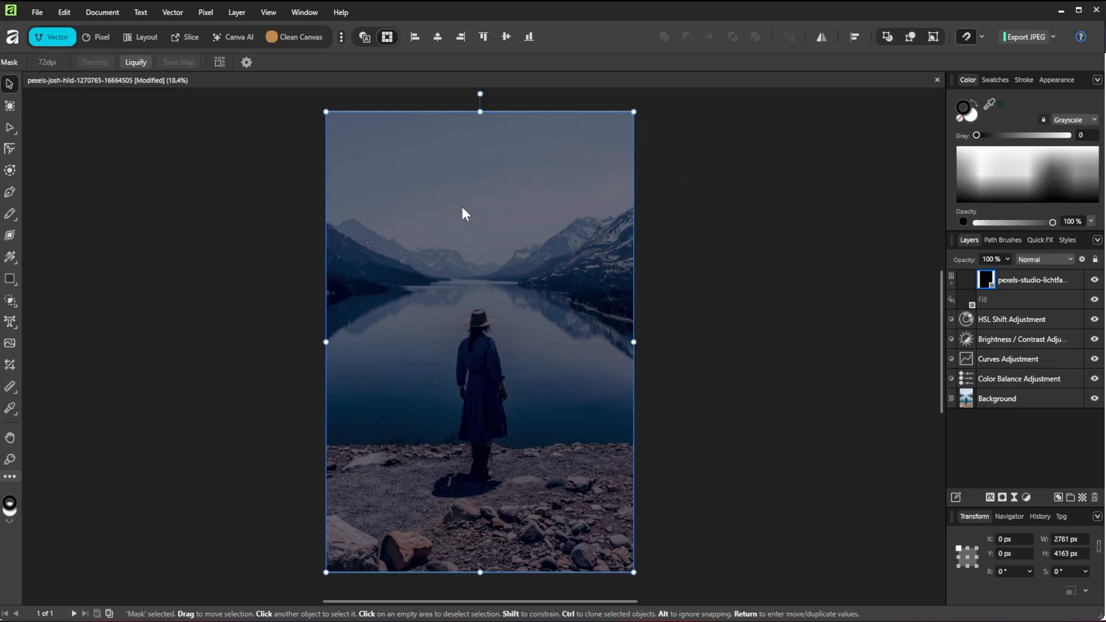
# In the Pixel persona, flood-select the sky on the Background layer
pyautogui.click(102, 38)
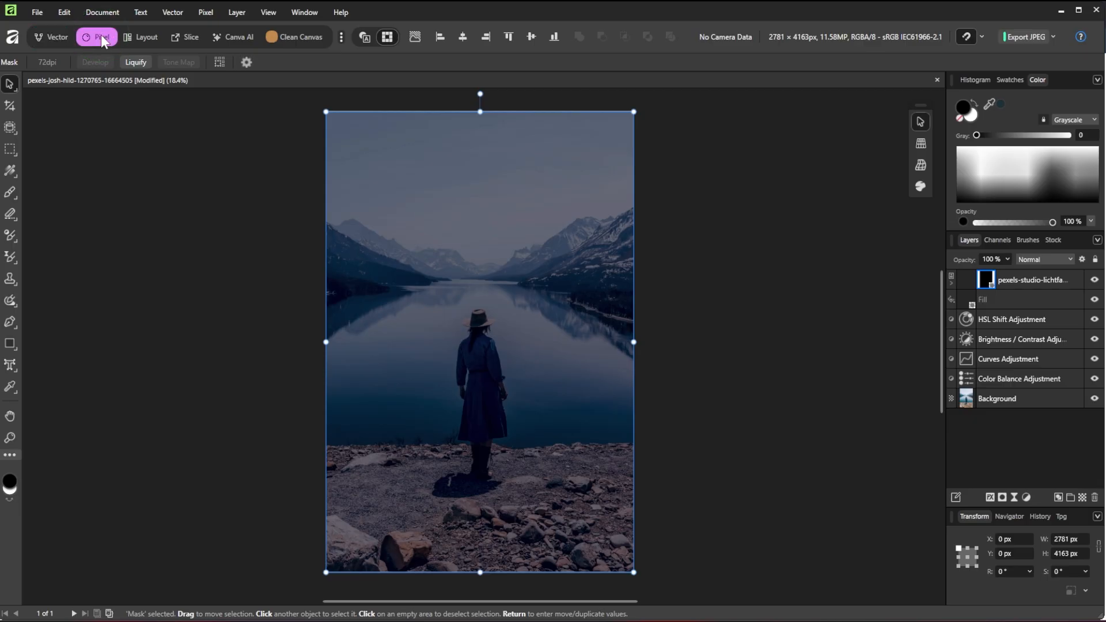
pyautogui.click(997, 400)
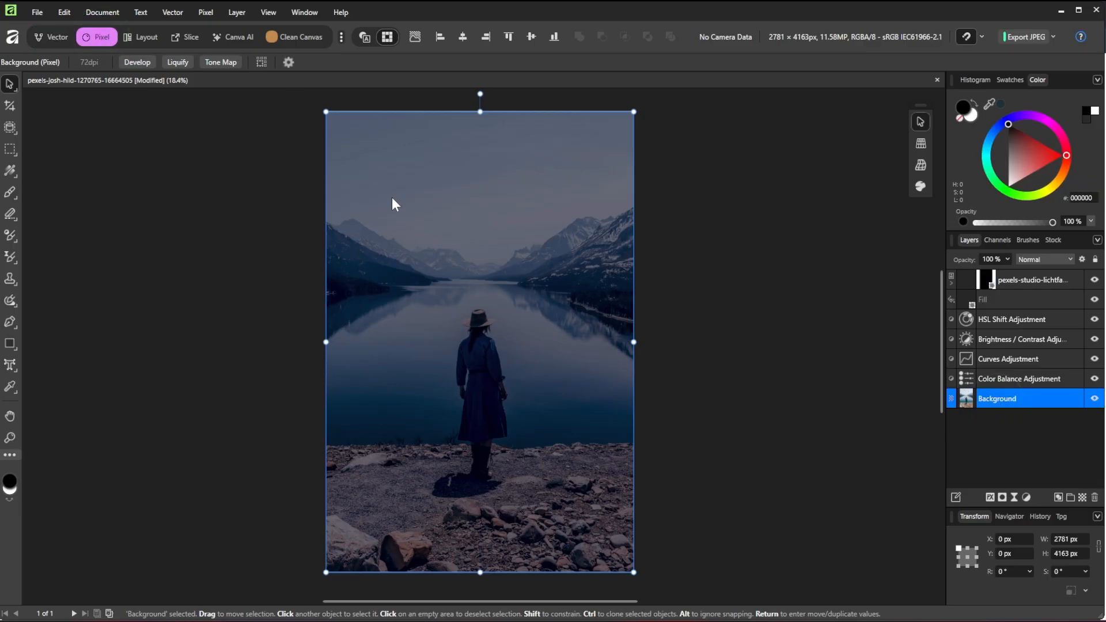
pyautogui.click(12, 124)
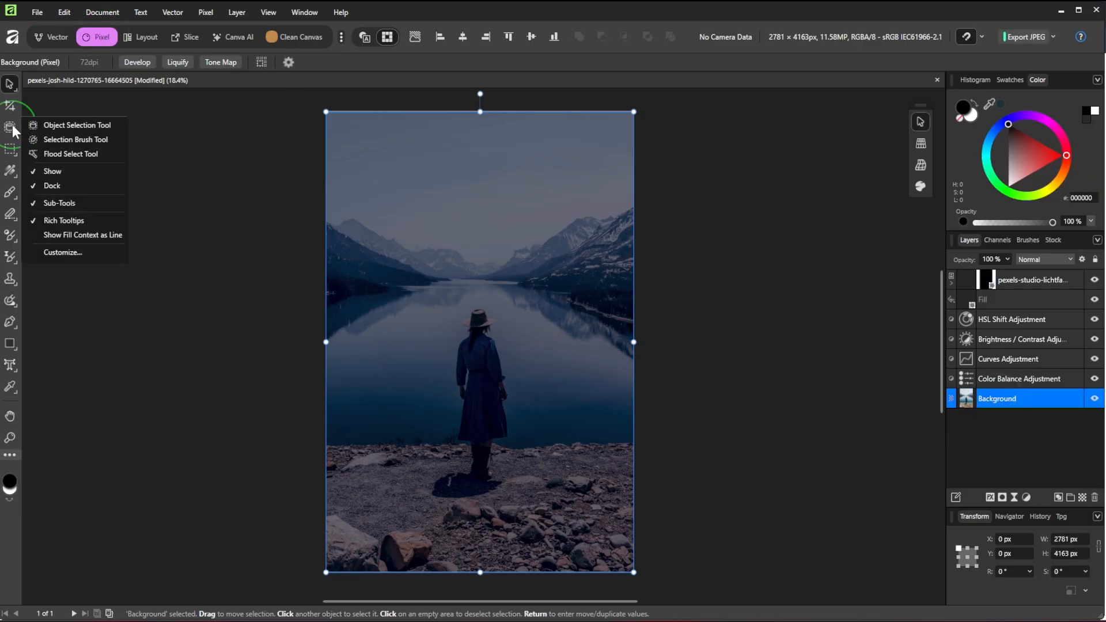
pyautogui.click(64, 153)
pyautogui.click(452, 191)
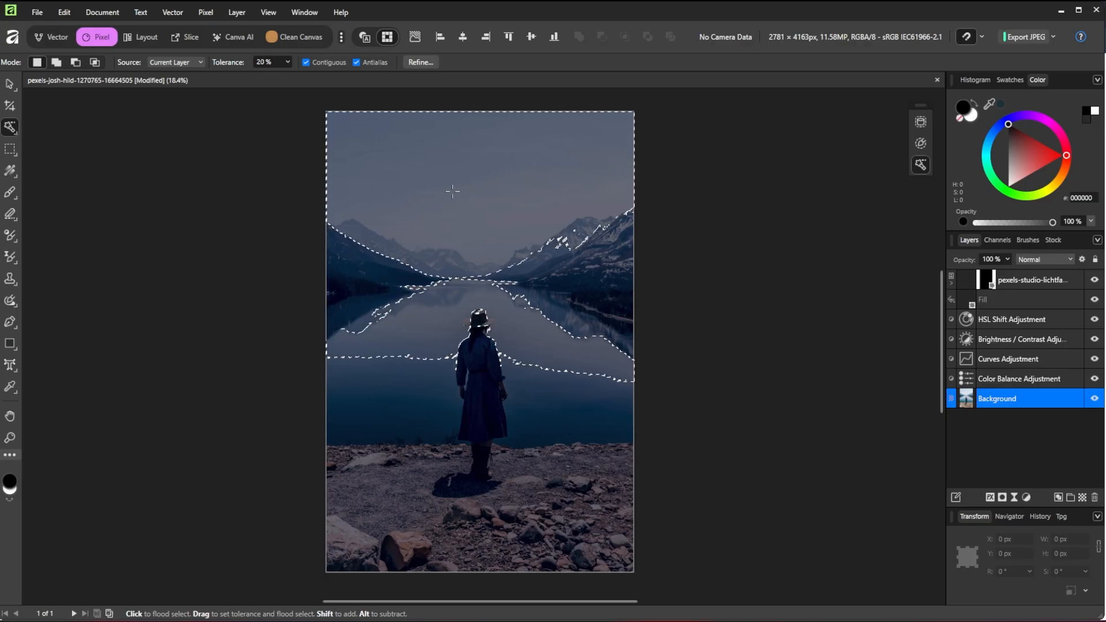
# Subtract the lake and mountains with the Selection Brush, tidying the edge along the ridge
pyautogui.click(12, 126)
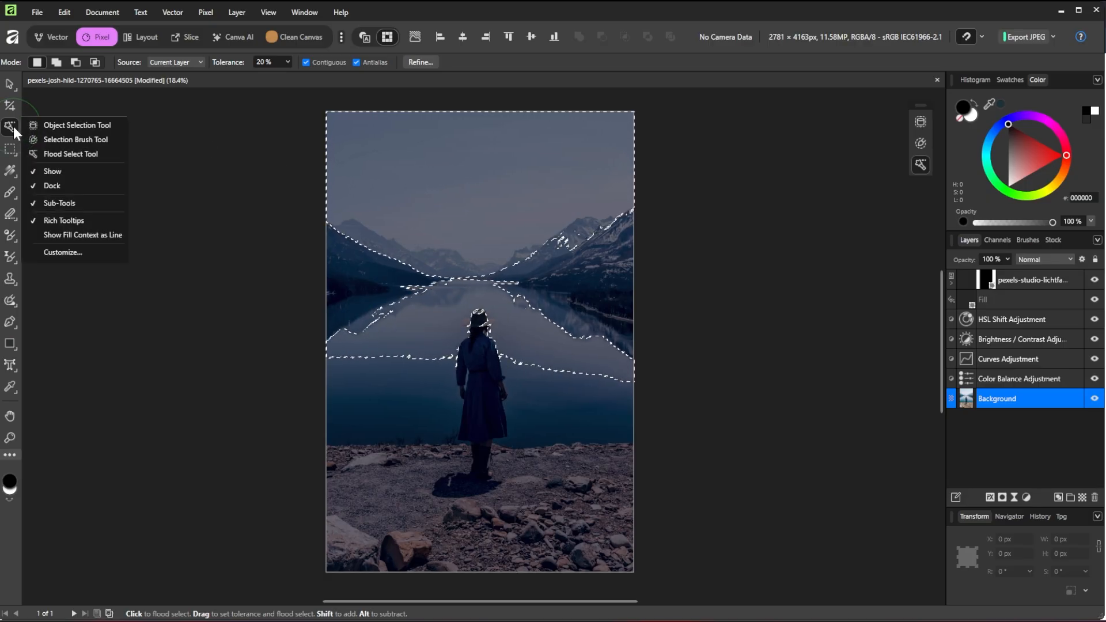
pyautogui.click(68, 142)
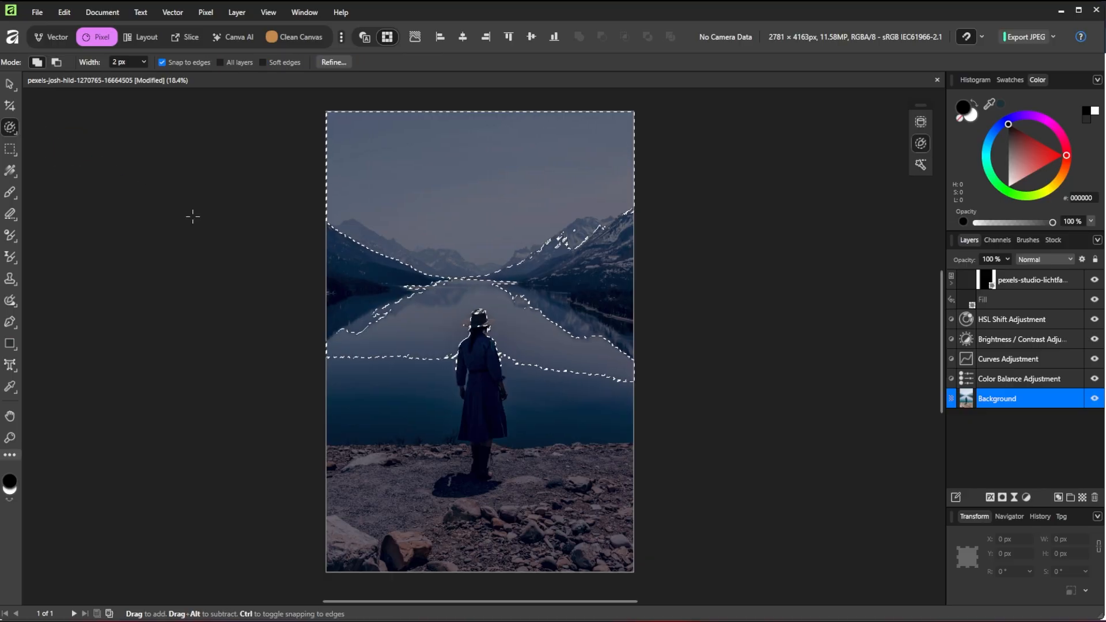
pyautogui.press(']')
pyautogui.press(']')
pyautogui.press(']')
pyautogui.press(']')
pyautogui.press('alt')
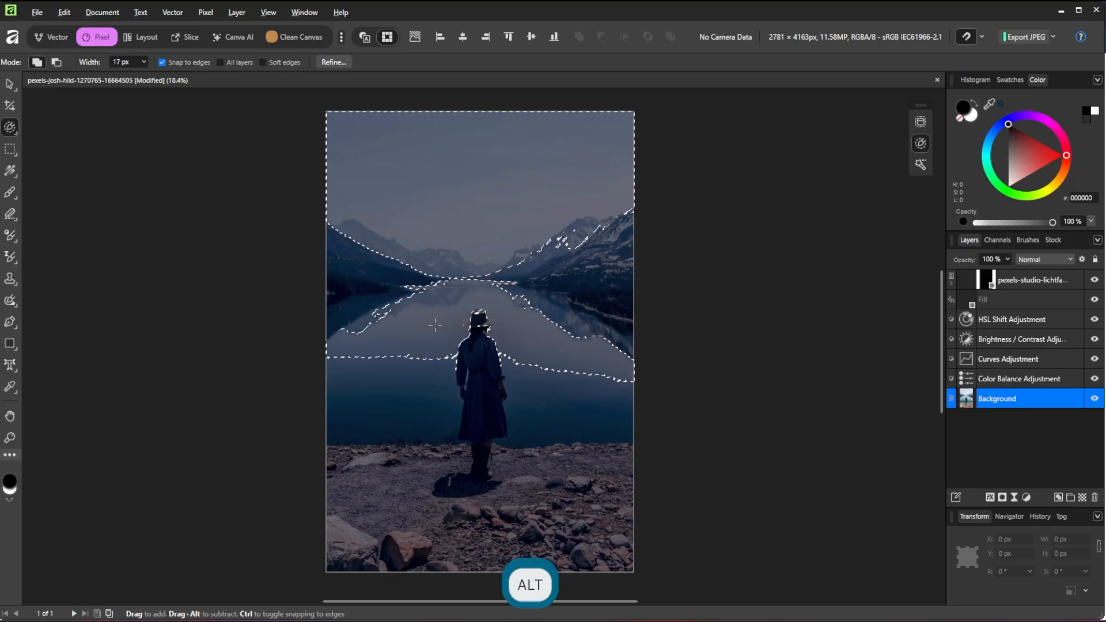
pyautogui.keyDown('alt'); pyautogui.click(436, 354); pyautogui.keyUp('alt')
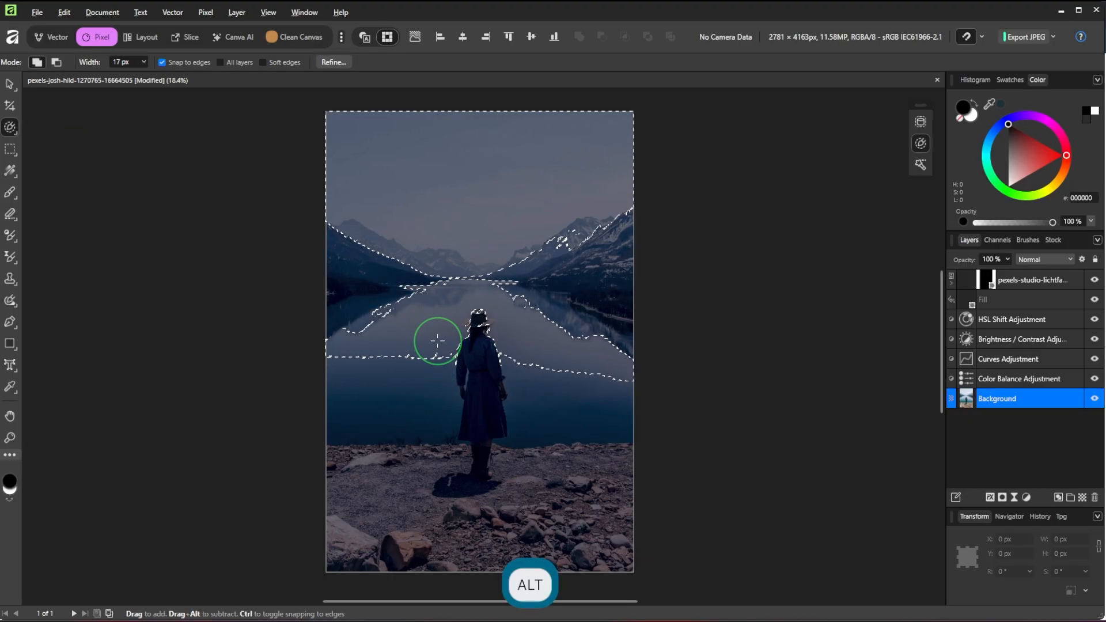
pyautogui.press(']')
pyautogui.press(']')
pyautogui.press(']')
pyautogui.press(']')
pyautogui.press(']')
pyautogui.keyDown('alt'); pyautogui.click(370, 348); pyautogui.keyUp('alt')
pyautogui.keyDown('alt'); pyautogui.click(360, 270); pyautogui.keyUp('alt')
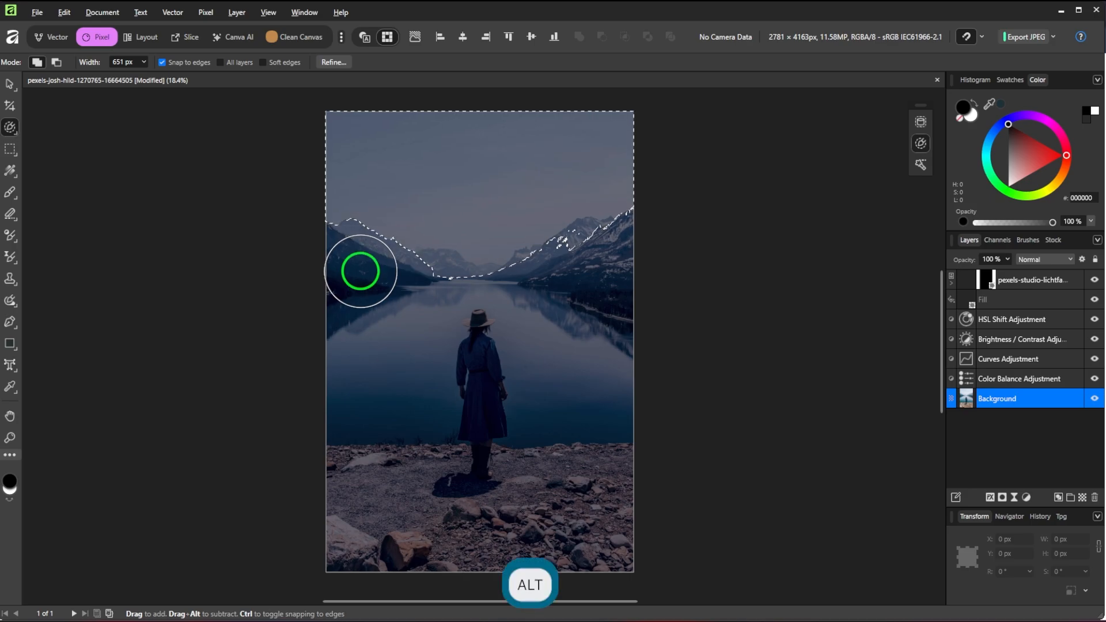
pyautogui.keyDown('alt'); pyautogui.click(456, 300); pyautogui.keyUp('alt')
pyautogui.keyDown('alt'); pyautogui.click(591, 259); pyautogui.keyUp('alt')
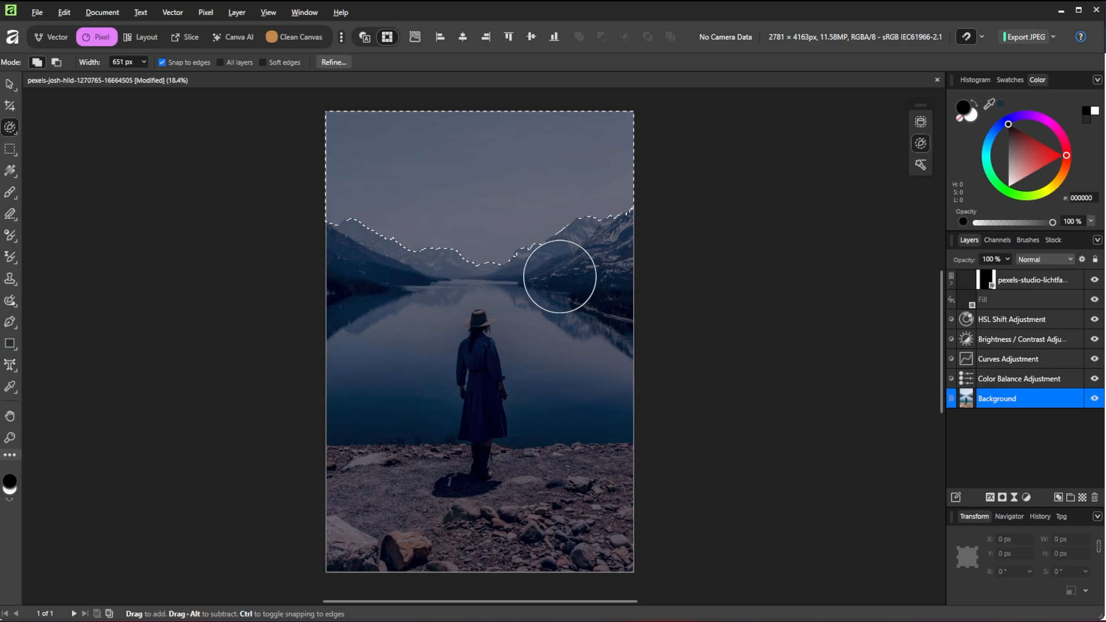
pyautogui.scroll(3, 570, 305)
pyautogui.press('[')
pyautogui.press('[')
pyautogui.press('[')
pyautogui.press('[')
pyautogui.press('[')
pyautogui.press('[')
pyautogui.press('[')
pyautogui.press('[')
pyautogui.press('[')
pyautogui.press('[')
pyautogui.press('[')
pyautogui.keyDown('alt'); pyautogui.click(474, 212); pyautogui.keyUp('alt')
pyautogui.hotkey('ctrl', '0')
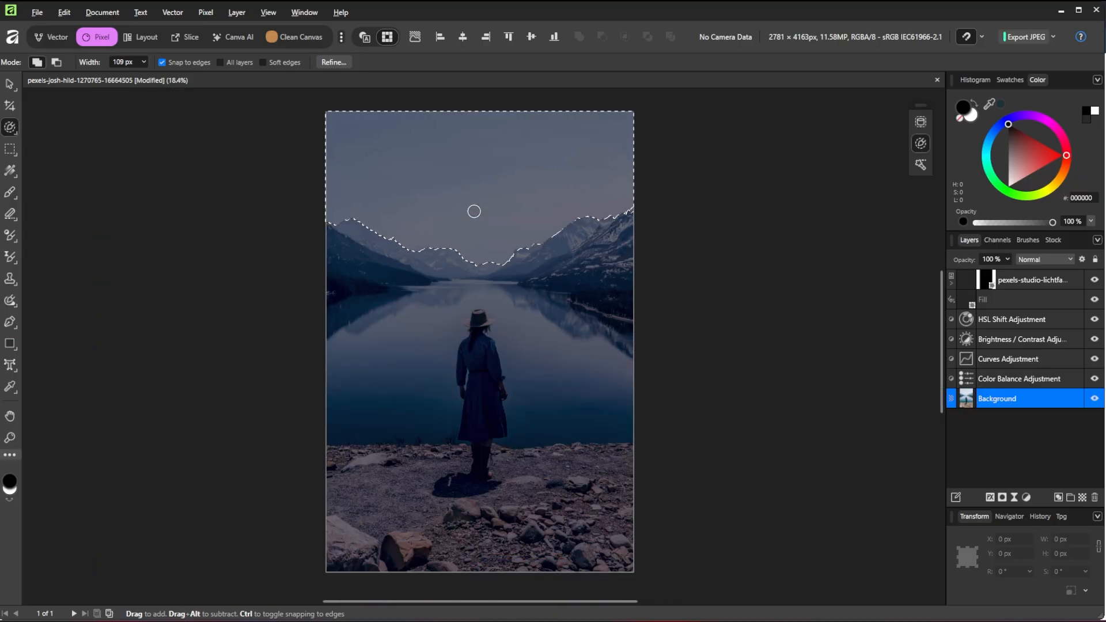
# Fill the selected sky on the night-sky layer's mask to reveal the stars, then deselect
pyautogui.click(985, 279)
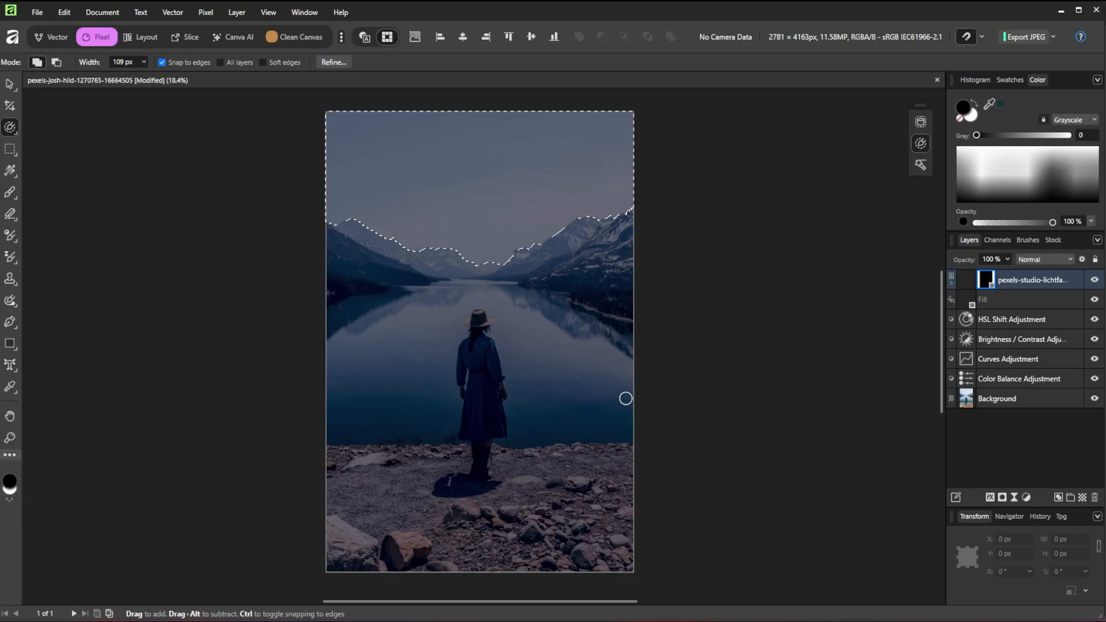
pyautogui.hotkey('alt', 'BackSpace')
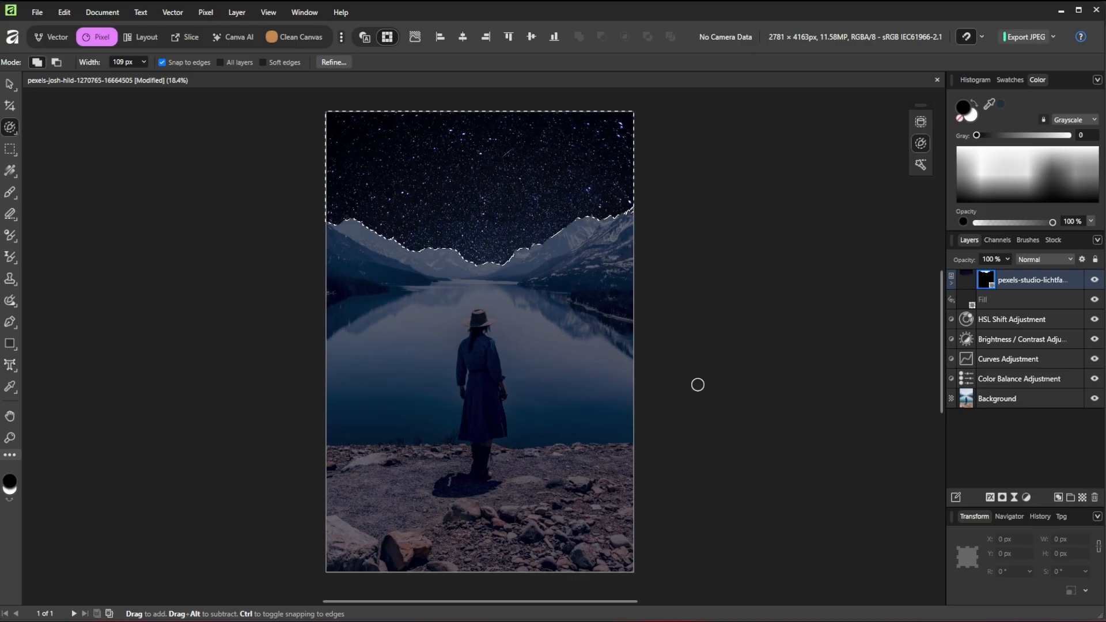
pyautogui.press('ctrl')
pyautogui.hotkey('ctrl', 'd')
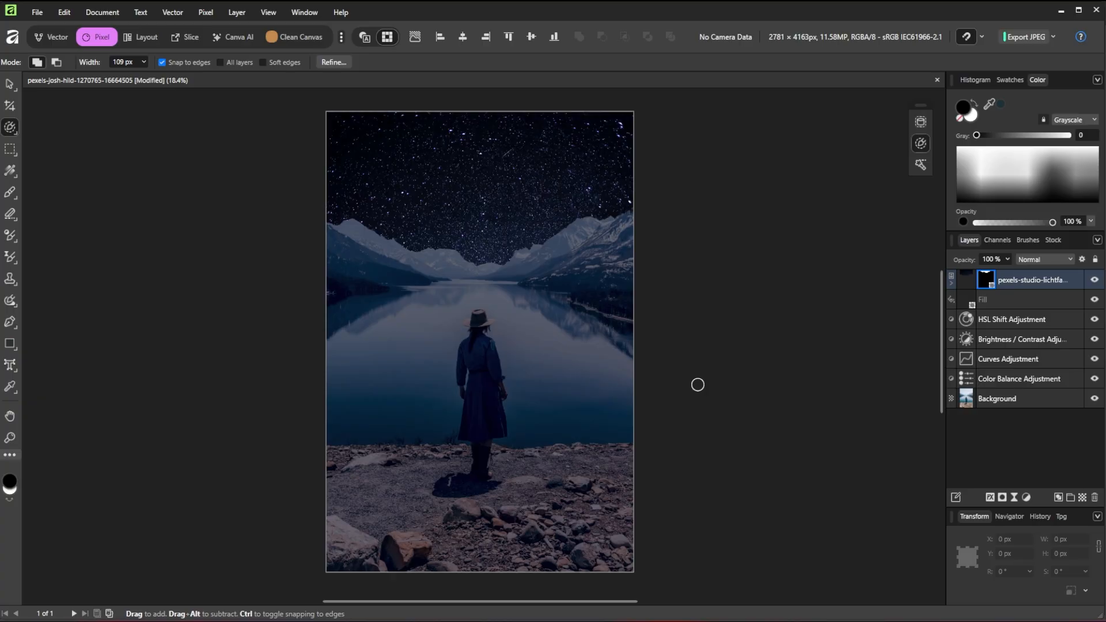
# Build a five-colour palette from the starry-sky image using Swatches' Create Palette from Image
pyautogui.click(1011, 80)
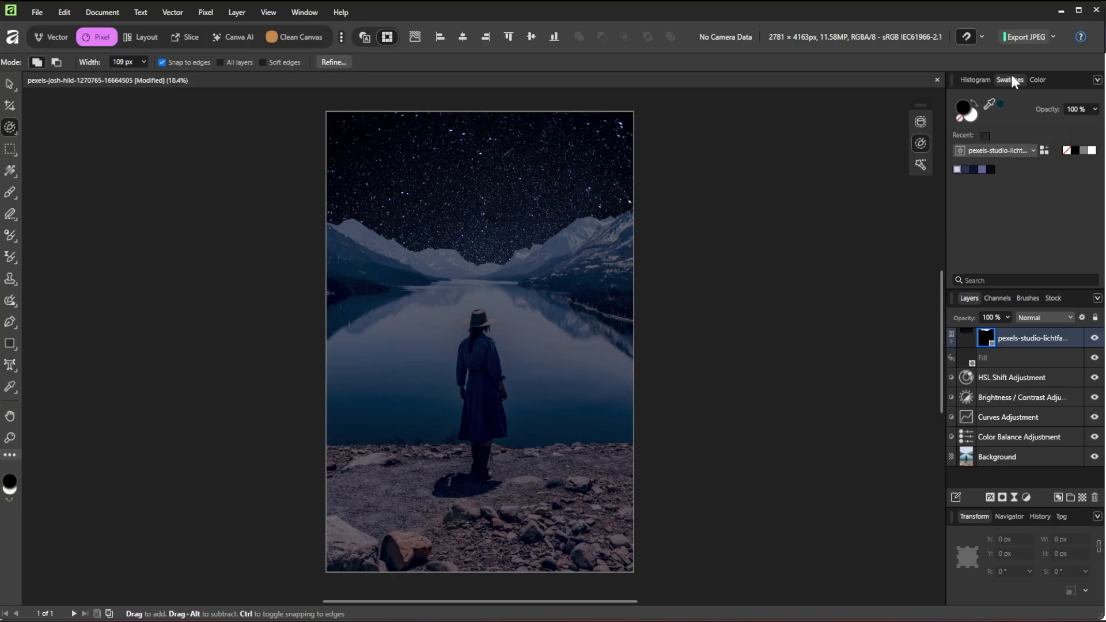
pyautogui.click(1096, 81)
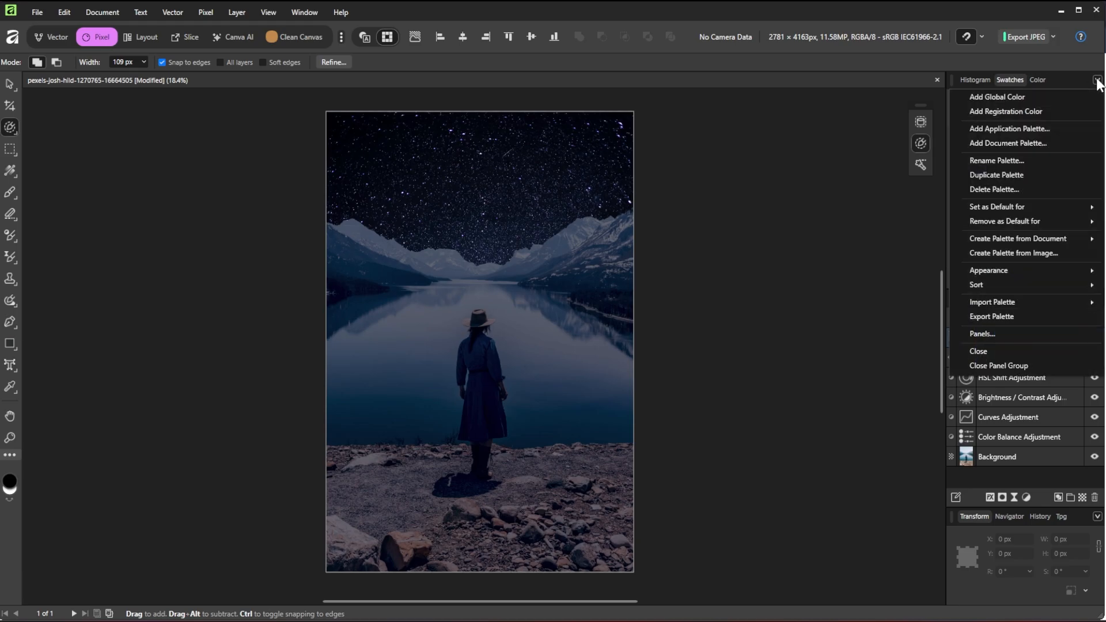
pyautogui.click(1014, 251)
pyautogui.click(461, 150)
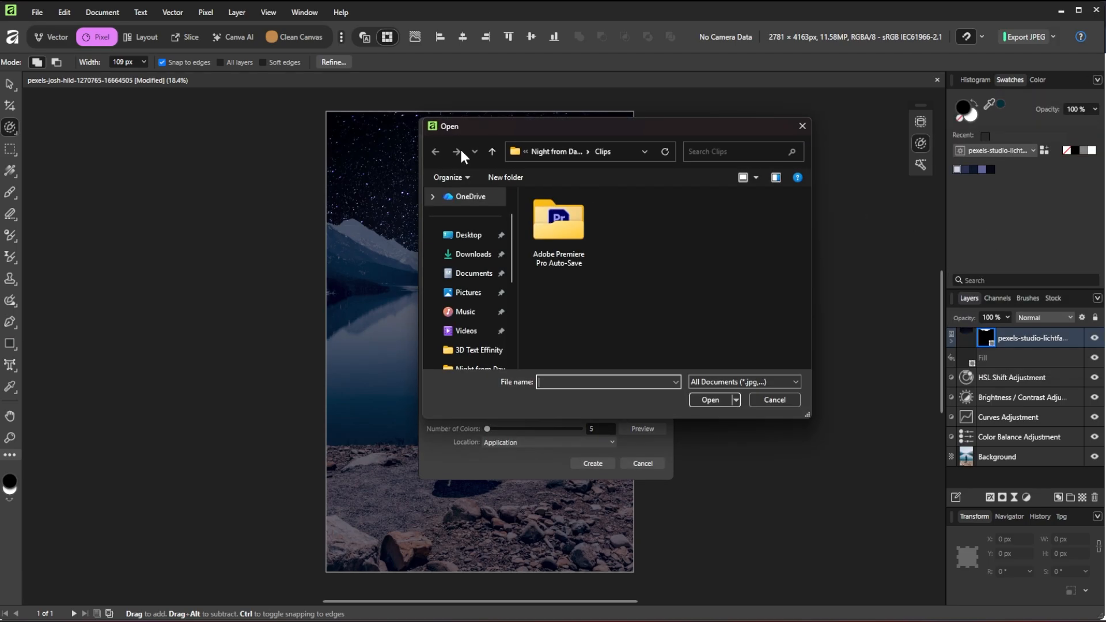
pyautogui.click(492, 152)
pyautogui.click(775, 231)
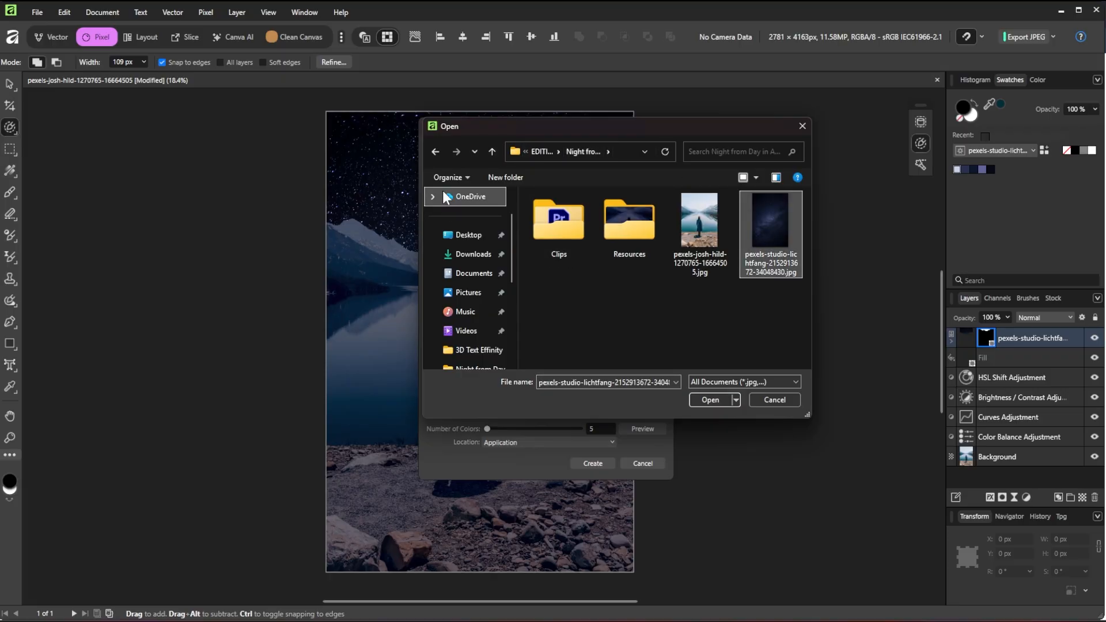
pyautogui.click(710, 398)
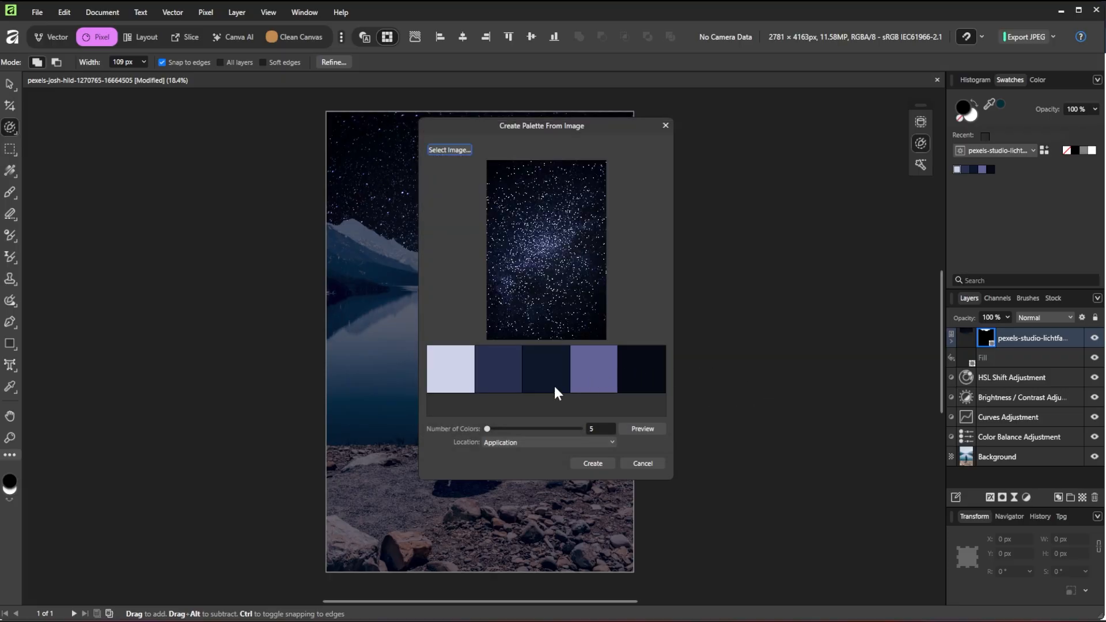
pyautogui.moveTo(487, 428)
pyautogui.mouseDown()
pyautogui.moveTo(543, 434)
pyautogui.moveTo(492, 433)
pyautogui.mouseUp()
pyautogui.click(644, 429)
pyautogui.click(597, 463)
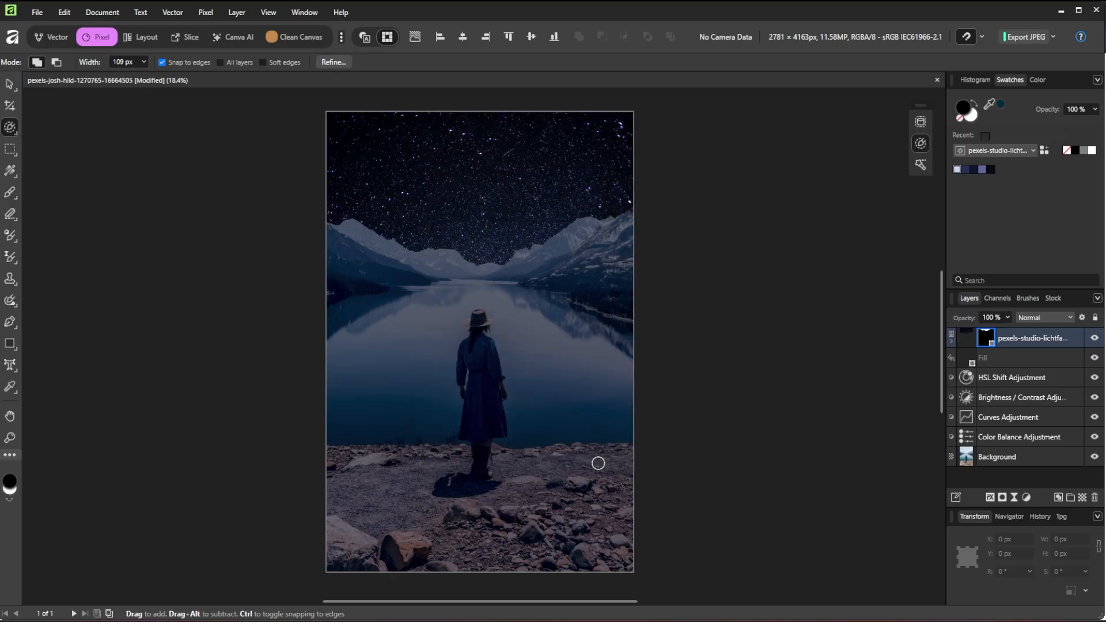
# Add a Gradient Map above the Fill layer and make its left stop black
pyautogui.click(1015, 358)
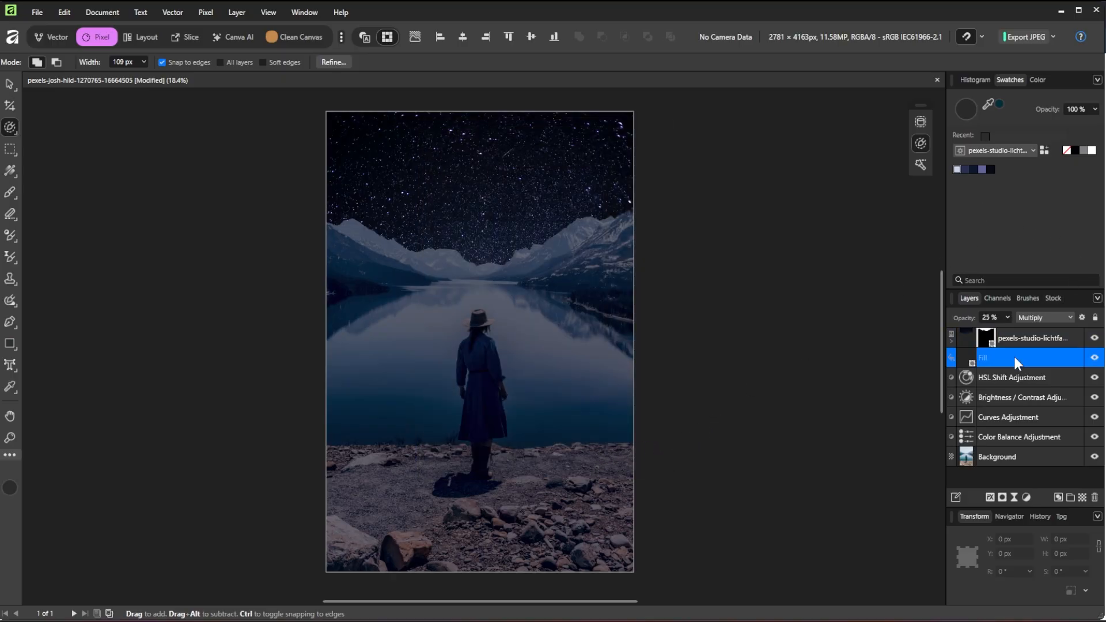
pyautogui.click(1025, 497)
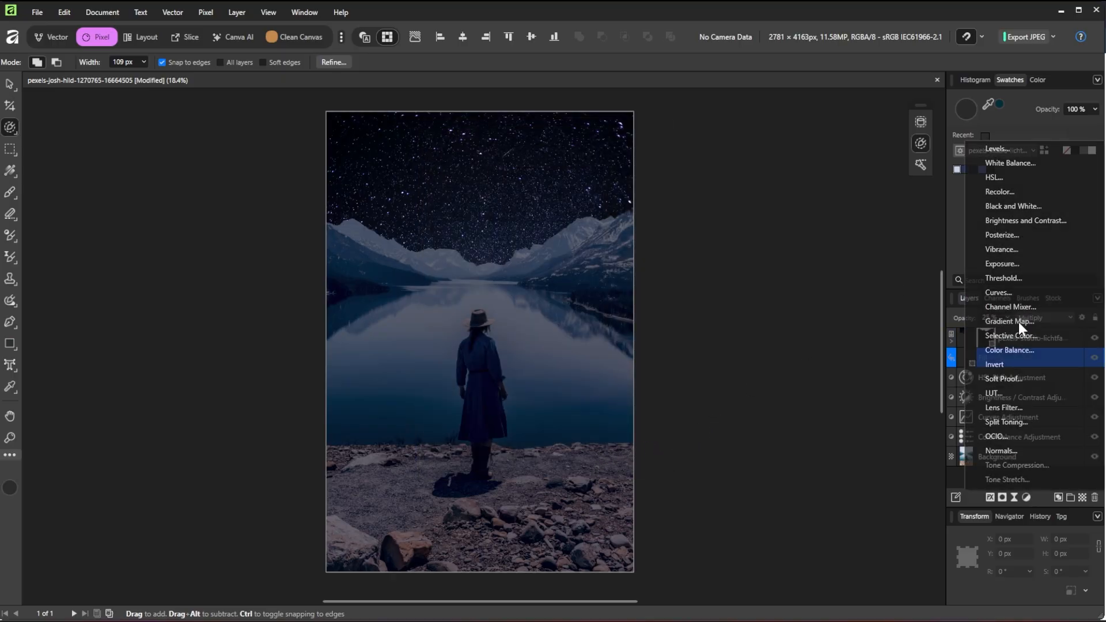
pyautogui.click(1018, 322)
pyautogui.click(685, 414)
pyautogui.click(724, 465)
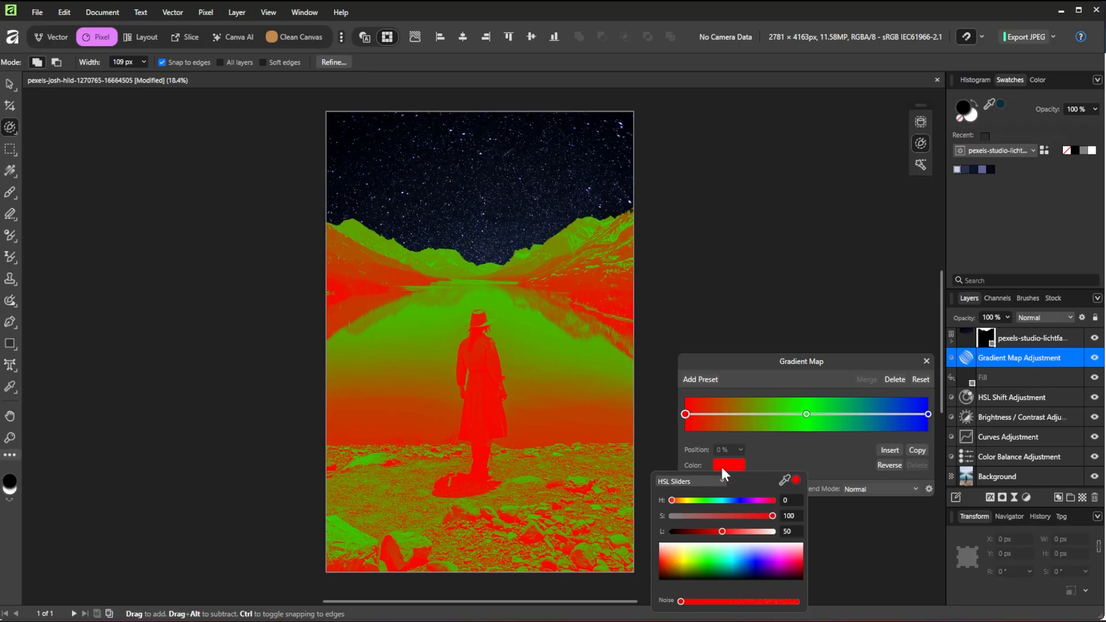
pyautogui.moveTo(684, 538); pyautogui.dragTo(651, 541)
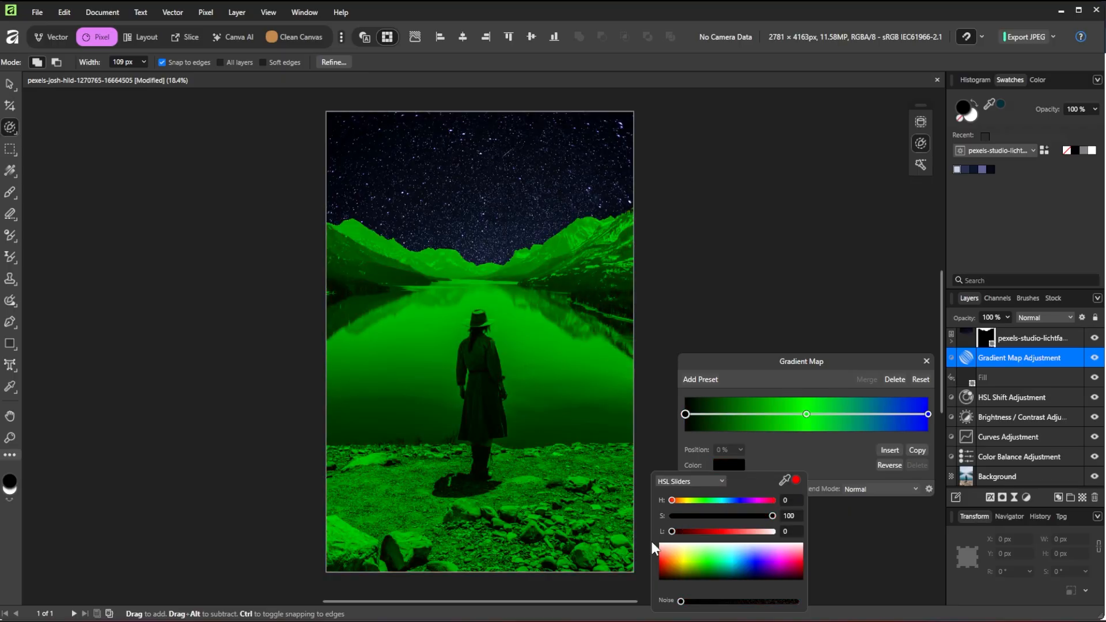
# Make the right stop white and set the middle stop to pale blue-grey at 40%
pyautogui.click(928, 414)
pyautogui.click(729, 464)
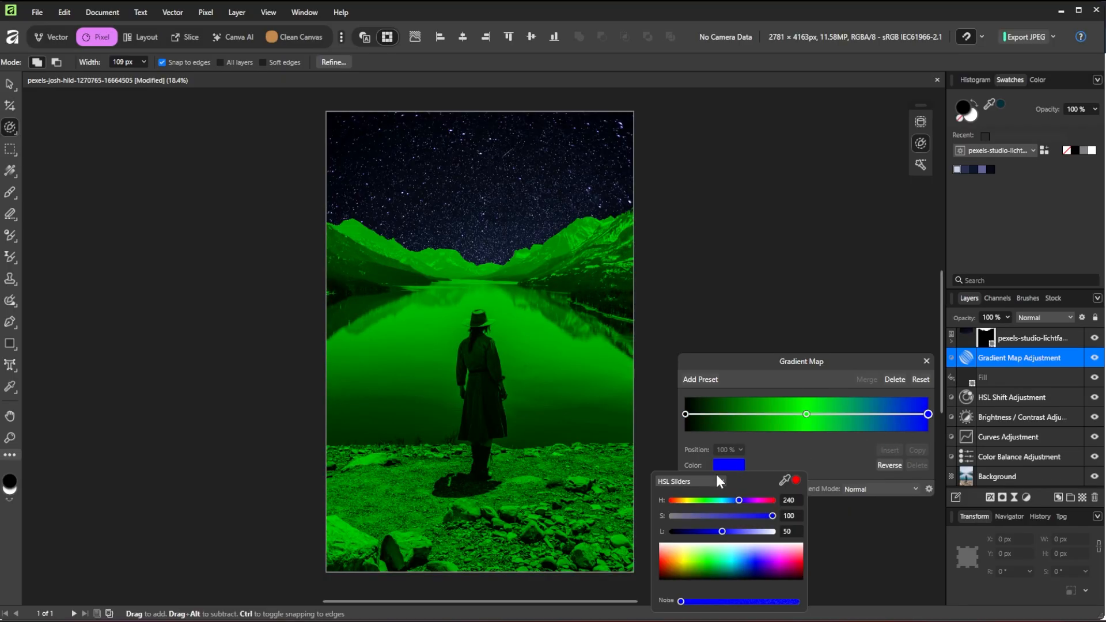
pyautogui.moveTo(765, 538); pyautogui.dragTo(811, 537)
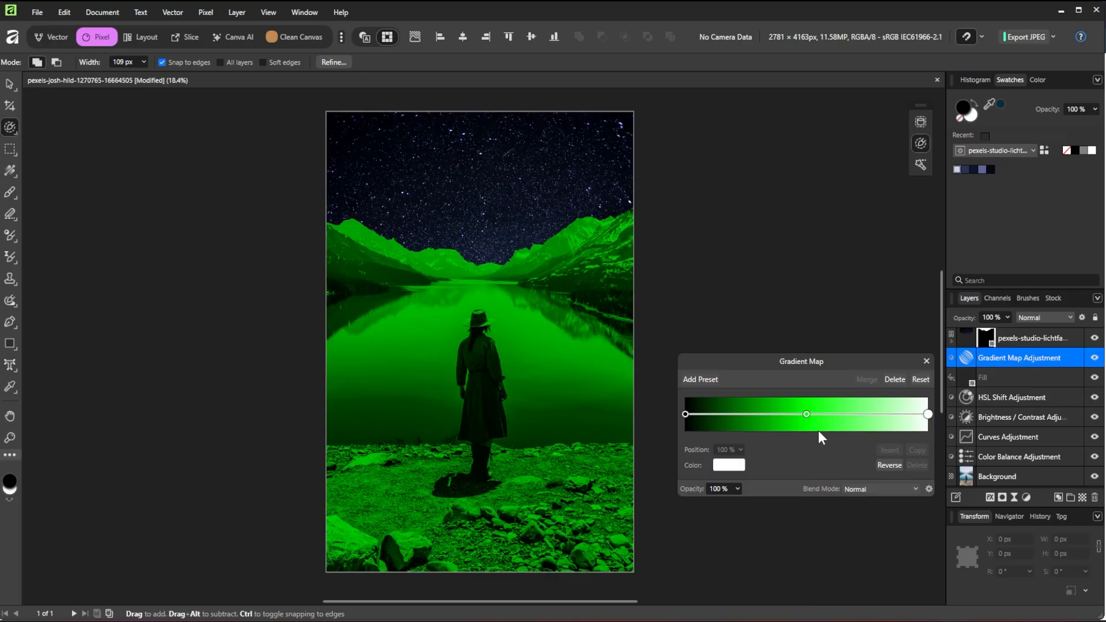
pyautogui.click(807, 414)
pyautogui.moveTo(809, 423); pyautogui.dragTo(783, 423)
pyautogui.click(739, 467)
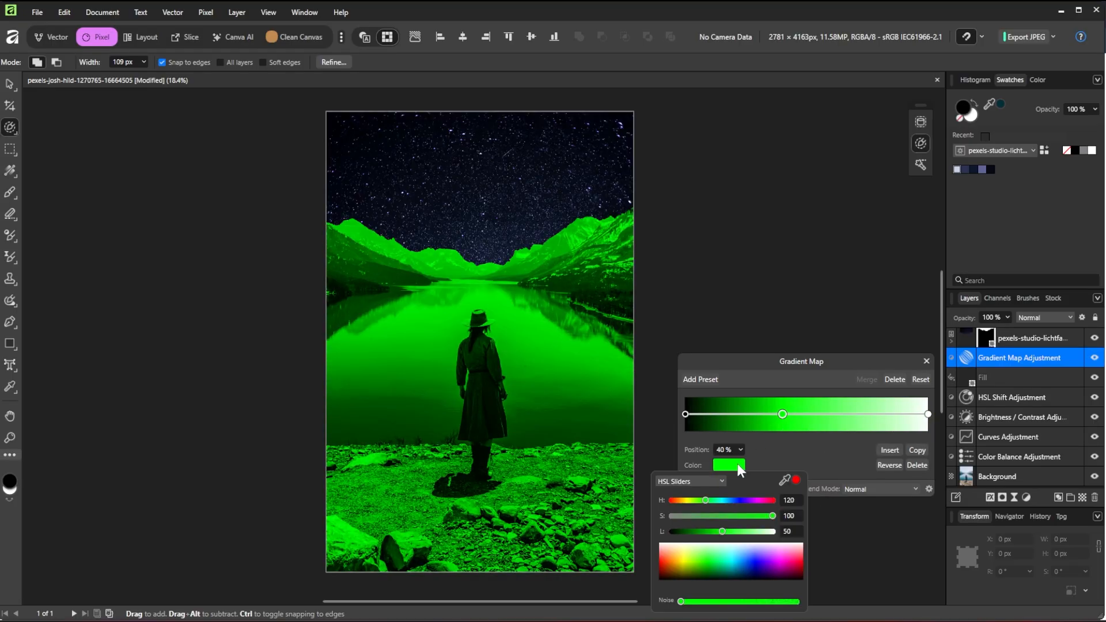
pyautogui.moveTo(784, 481); pyautogui.dragTo(955, 171)
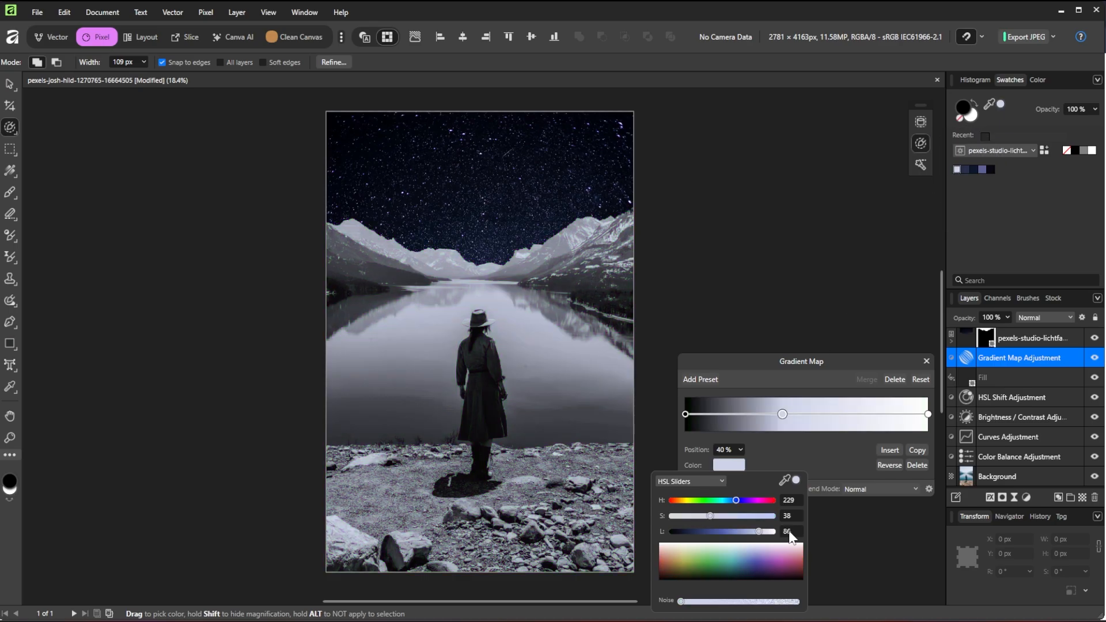
# Move the middle stop to 86% and add a navy stop from the palette
pyautogui.click(724, 450)
pyautogui.write('86')
pyautogui.press('Return')
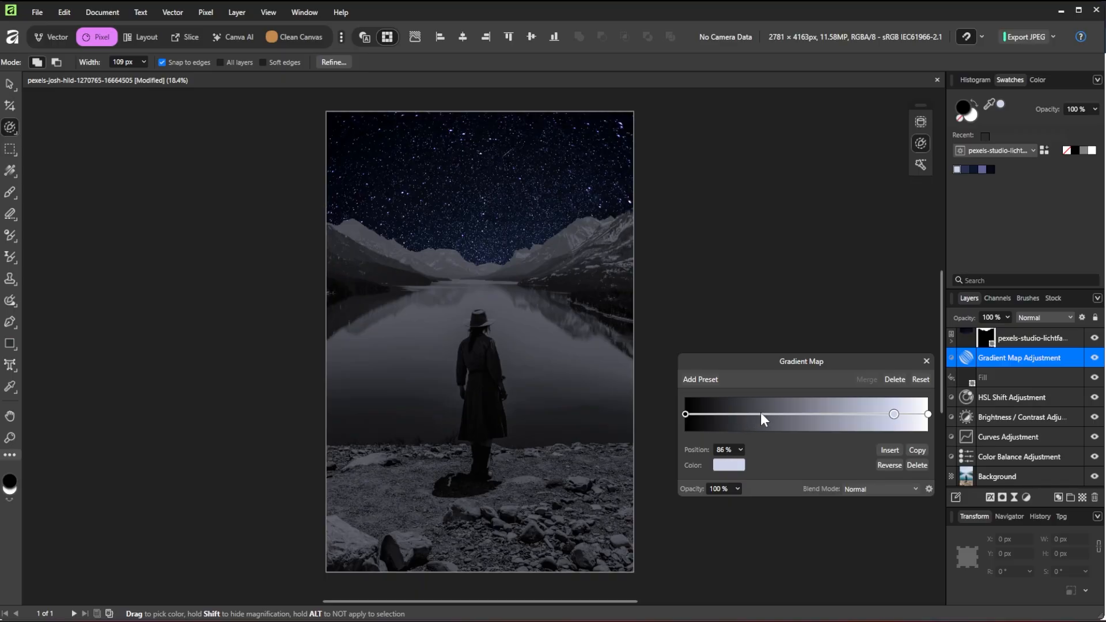
pyautogui.click(760, 413)
pyautogui.click(738, 464)
pyautogui.moveTo(785, 480); pyautogui.dragTo(973, 168)
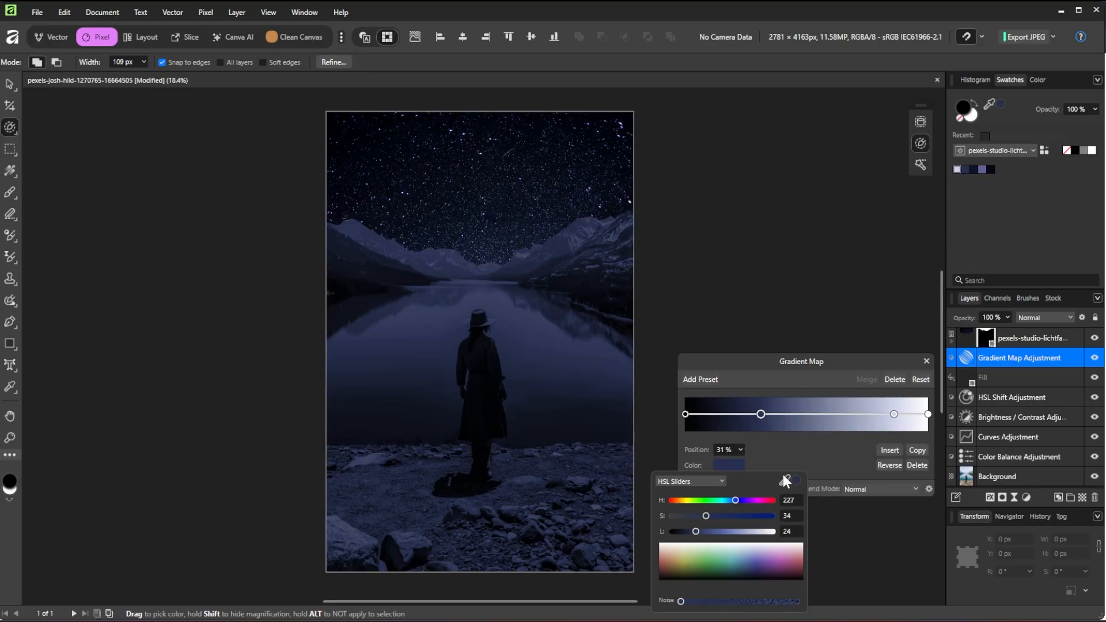
pyautogui.click(818, 463)
# Position the navy stop at 24% and add a light lavender-blue stop at 40%
pyautogui.click(725, 448)
pyautogui.write('24')
pyautogui.press('Return')
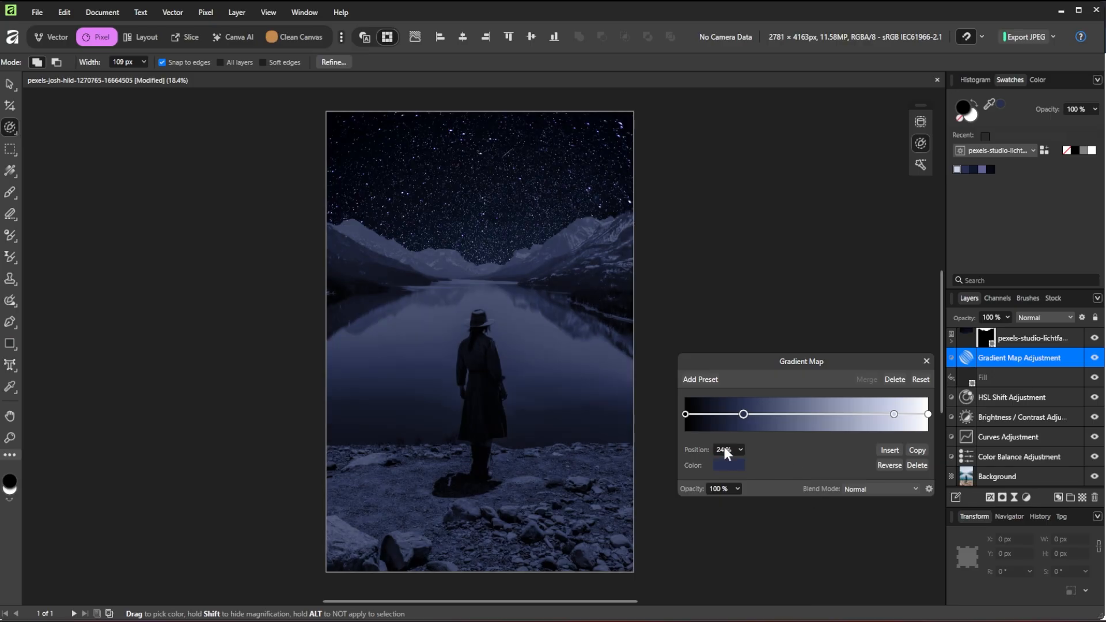
pyautogui.click(782, 413)
pyautogui.click(729, 465)
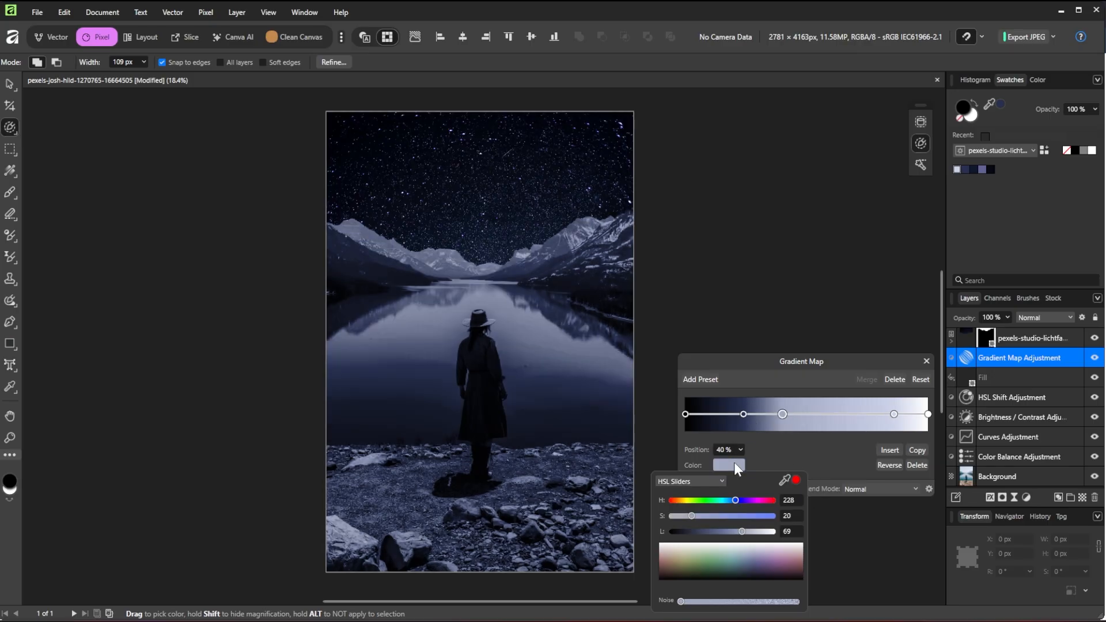
pyautogui.moveTo(783, 479); pyautogui.dragTo(982, 169)
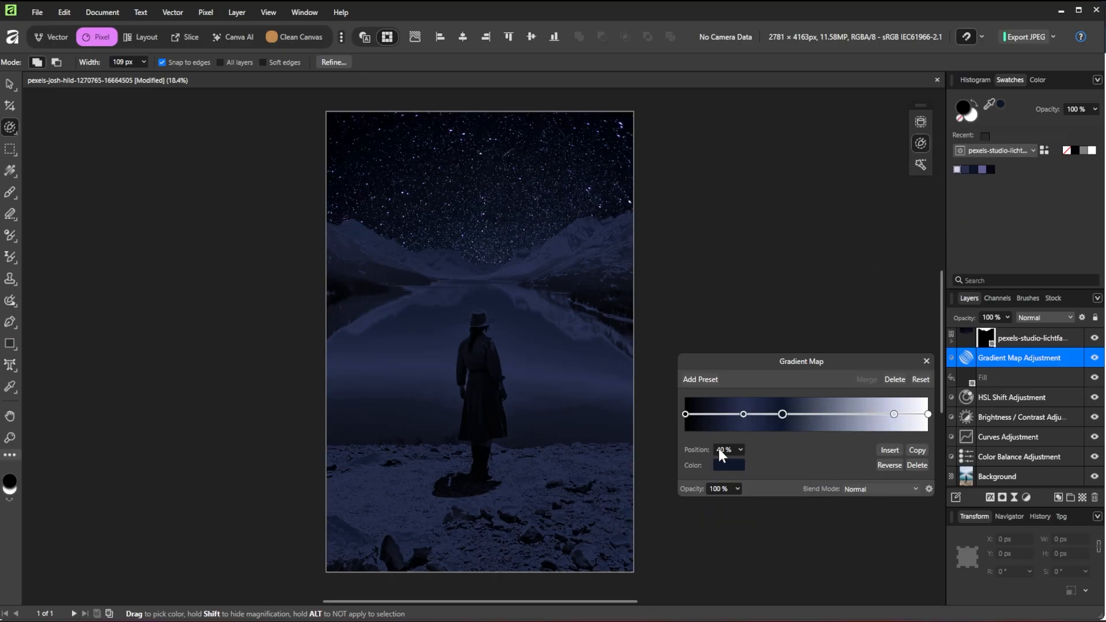
pyautogui.press('Return')
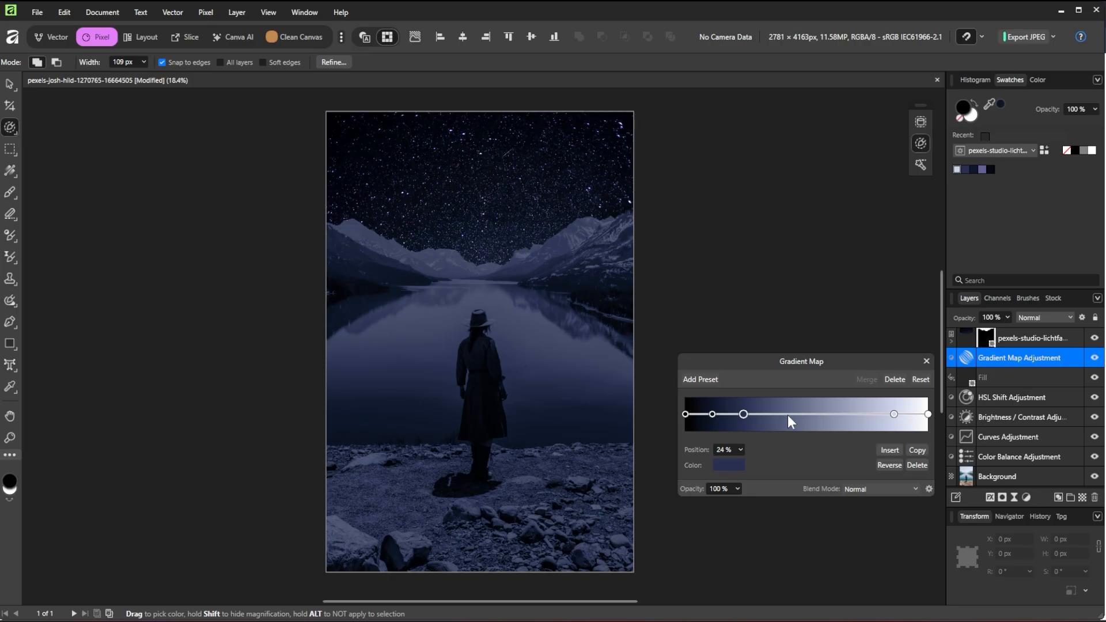
# Add a mid blue-violet gradient stop positioned at 49%
pyautogui.click(792, 413)
pyautogui.click(737, 464)
pyautogui.moveTo(784, 479); pyautogui.dragTo(983, 171)
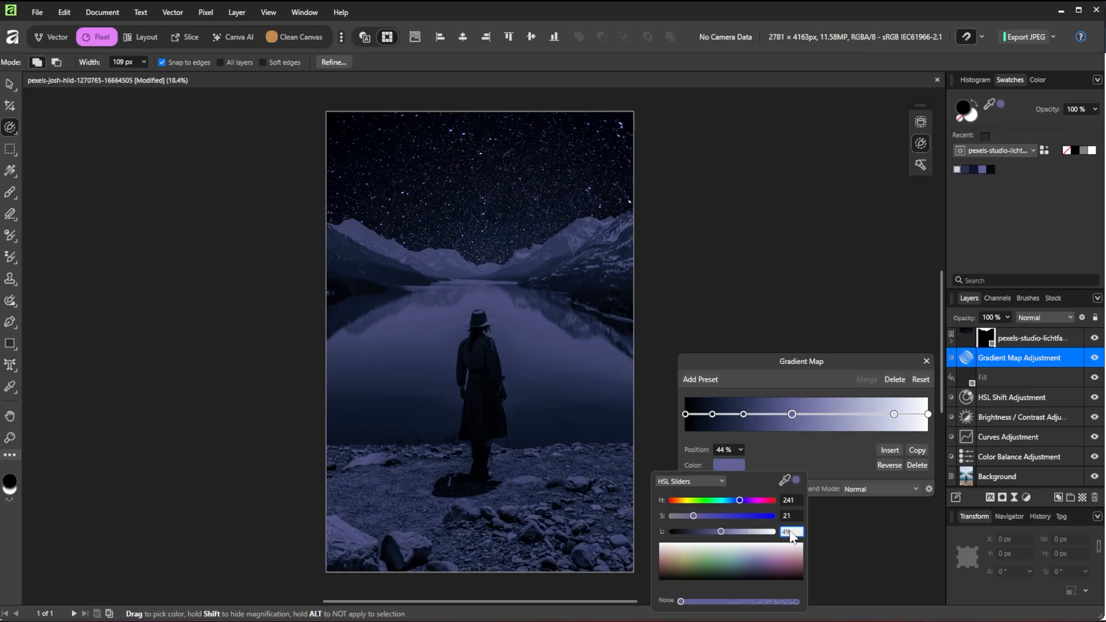
pyautogui.click(768, 457)
pyautogui.press('Return')
# Add a palette-coloured stop at 66%, set a stop position to 5%, and close the Gradient Map
pyautogui.click(845, 414)
pyautogui.click(729, 464)
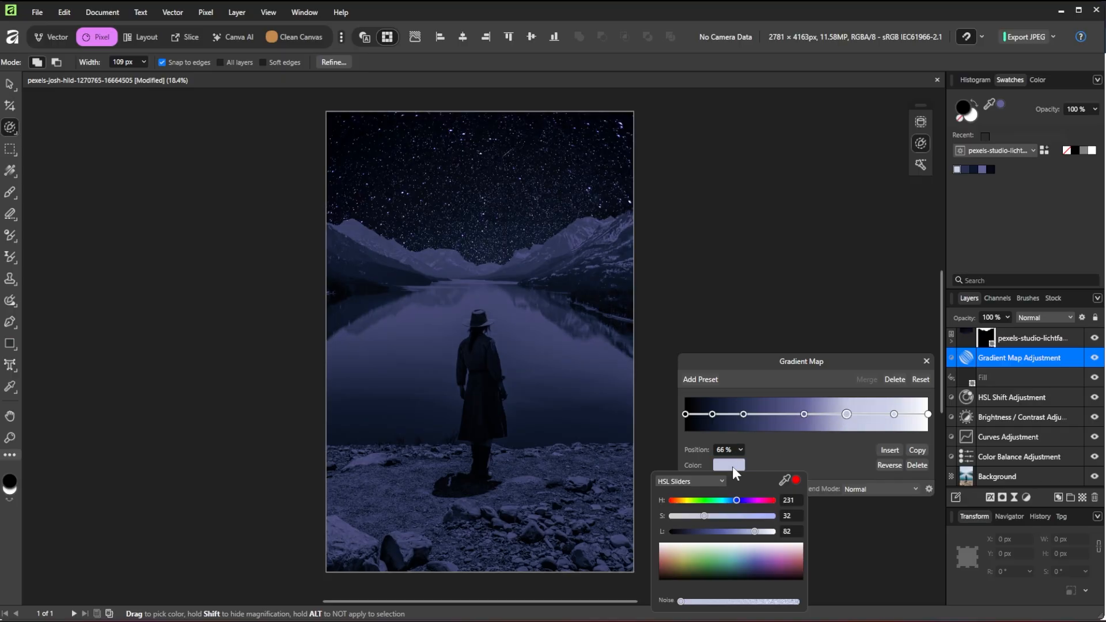
pyautogui.moveTo(783, 481); pyautogui.dragTo(990, 170)
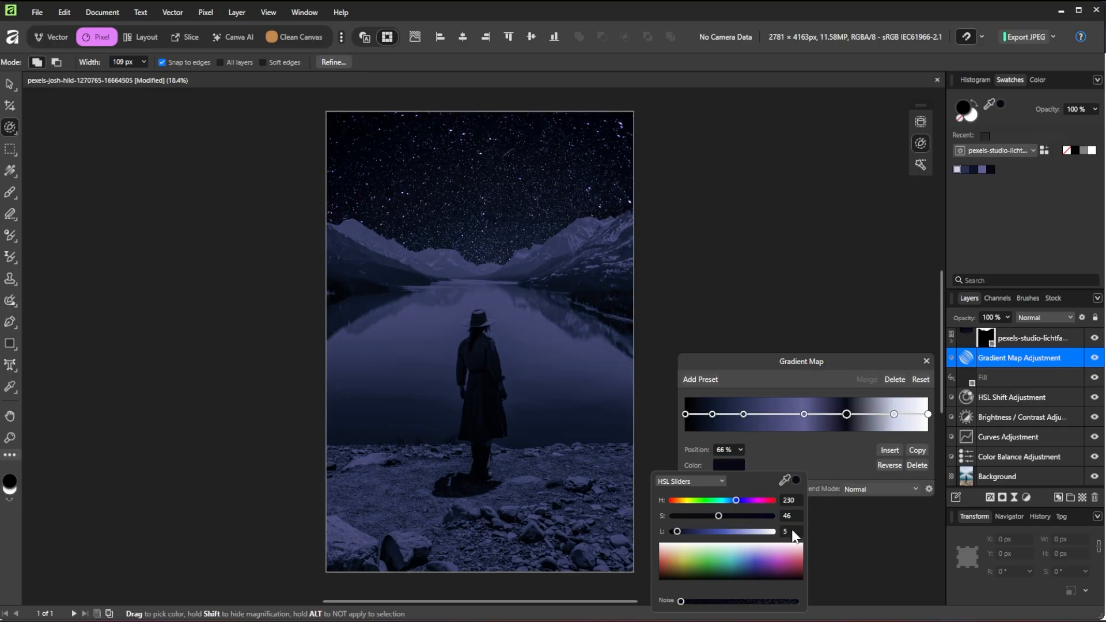
pyautogui.click(814, 481)
pyautogui.click(727, 449)
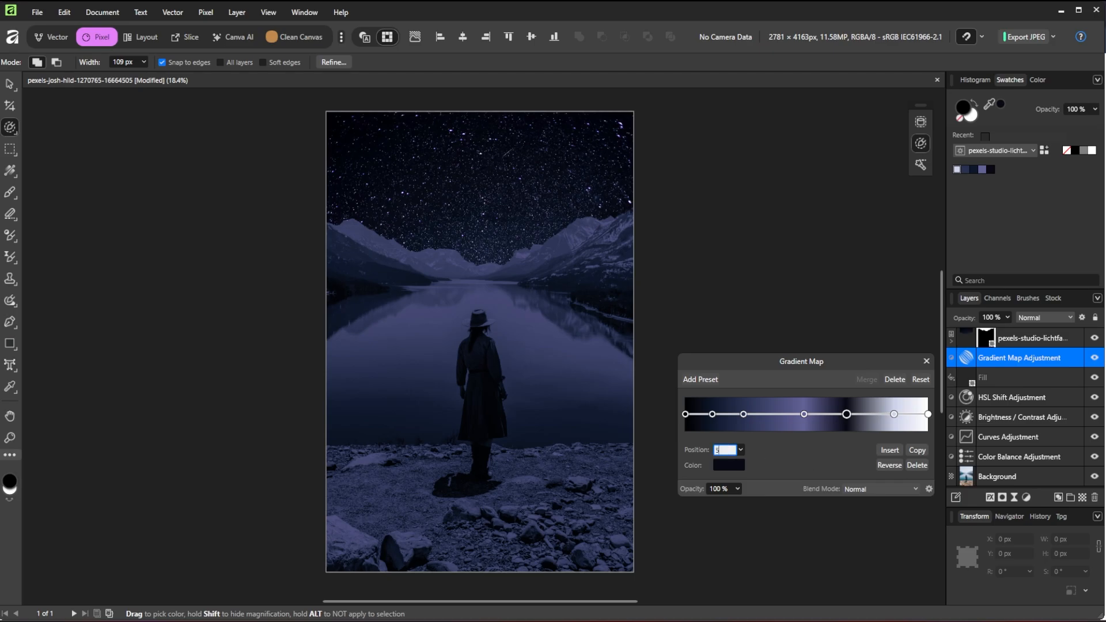
pyautogui.write('5')
pyautogui.press('Return')
pyautogui.click(926, 361)
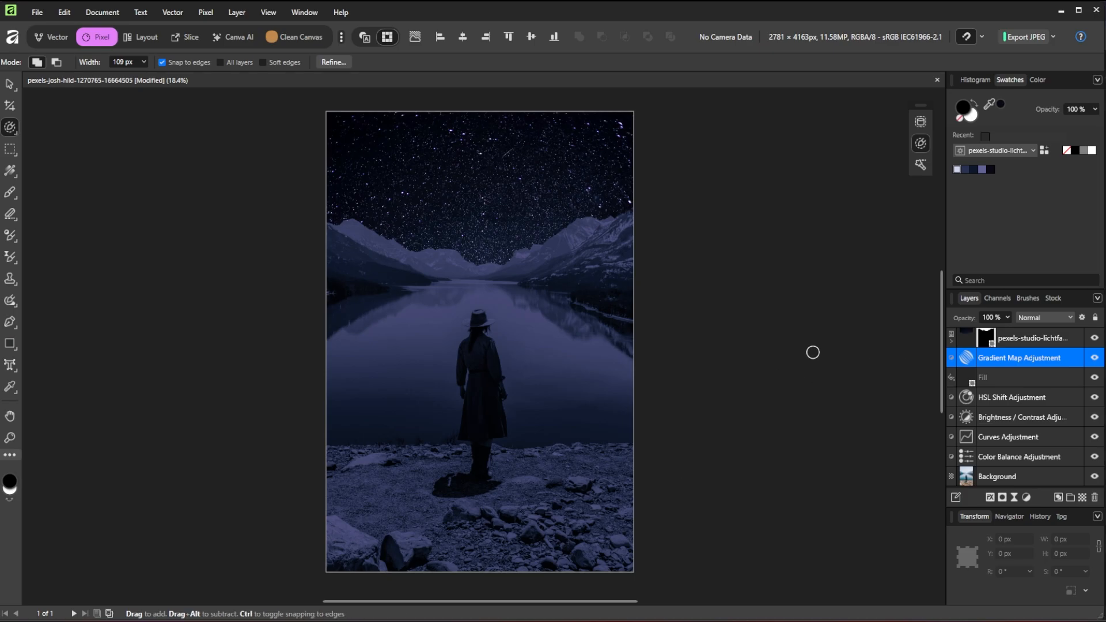
# Blend the Gradient Map layer in Overlay mode at 36% opacity
pyautogui.click(1033, 320)
pyautogui.click(1035, 506)
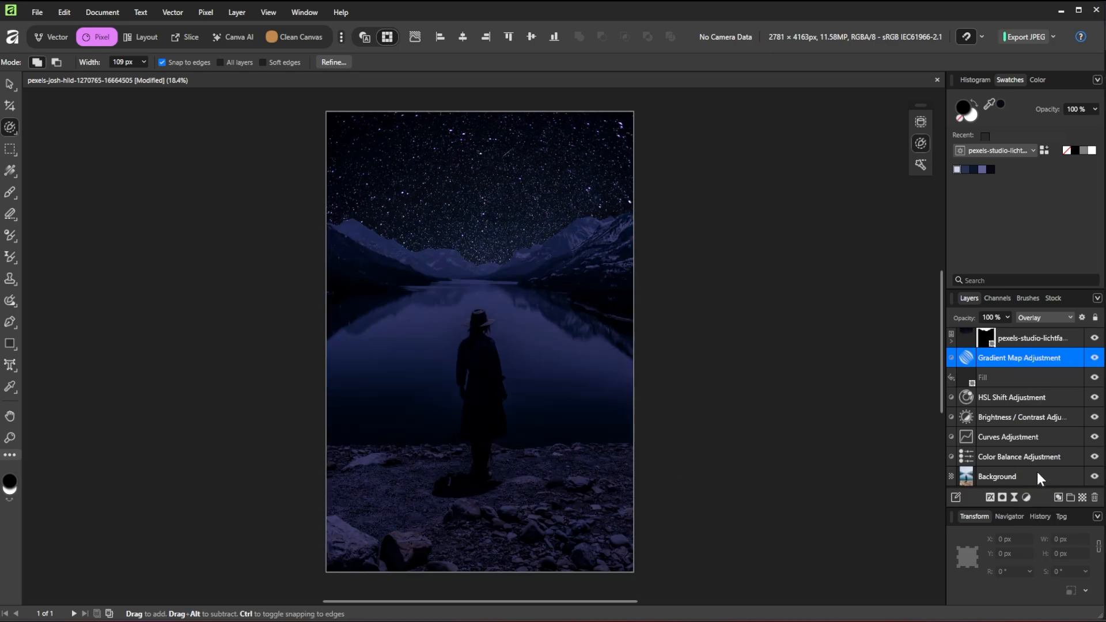
pyautogui.click(1008, 318)
pyautogui.moveTo(1006, 330); pyautogui.dragTo(952, 331)
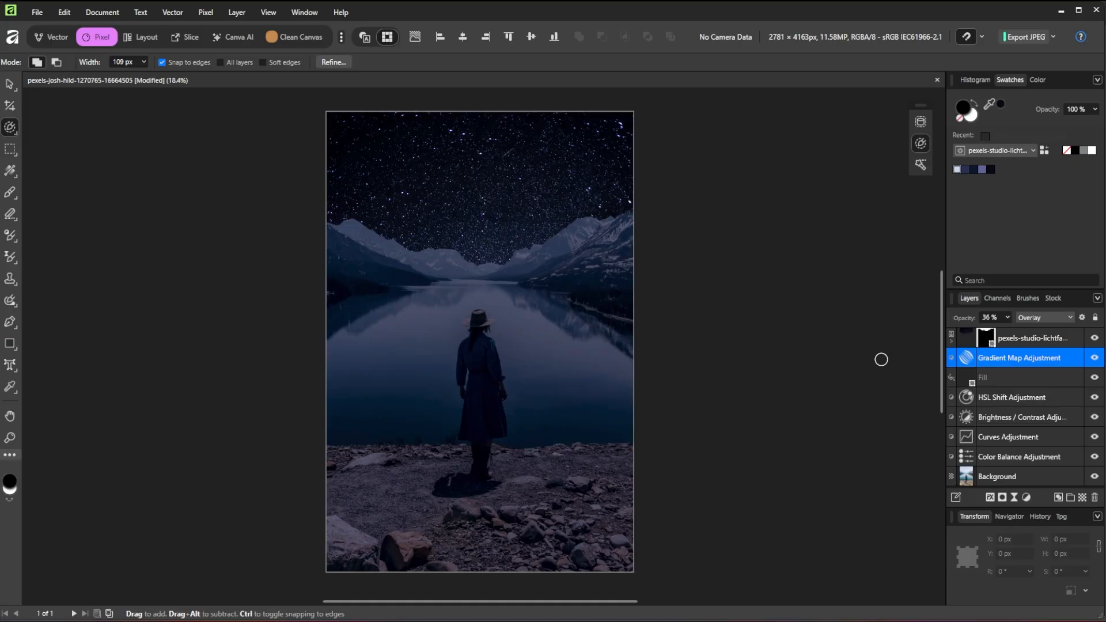
# Add an unchanged Levels adjustment layer above it, then select the Background photo layer
pyautogui.click(1025, 495)
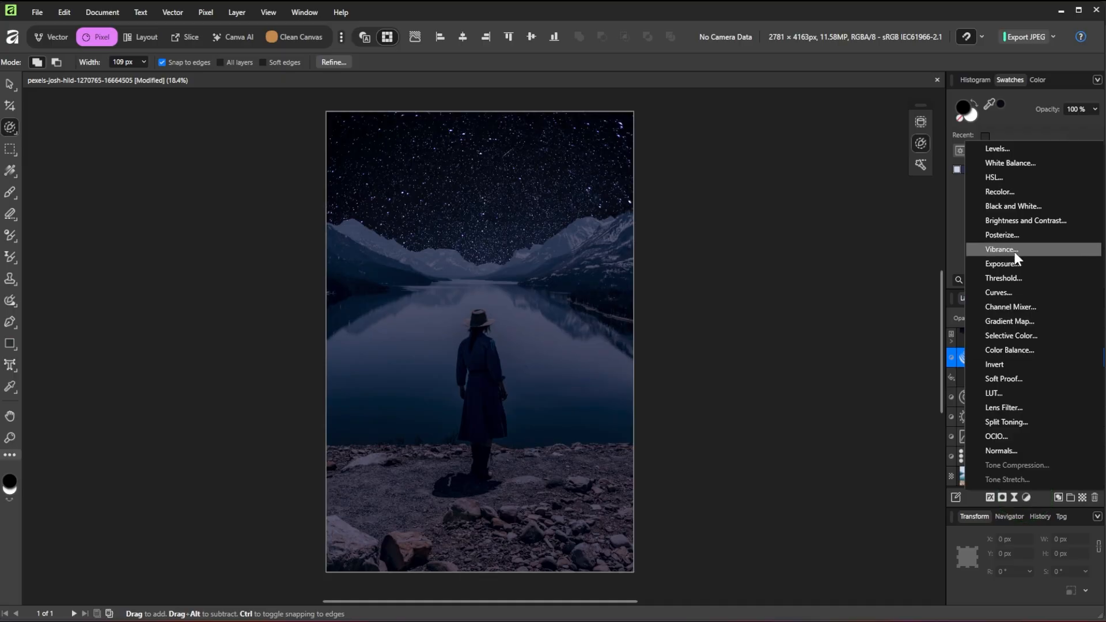
pyautogui.click(999, 151)
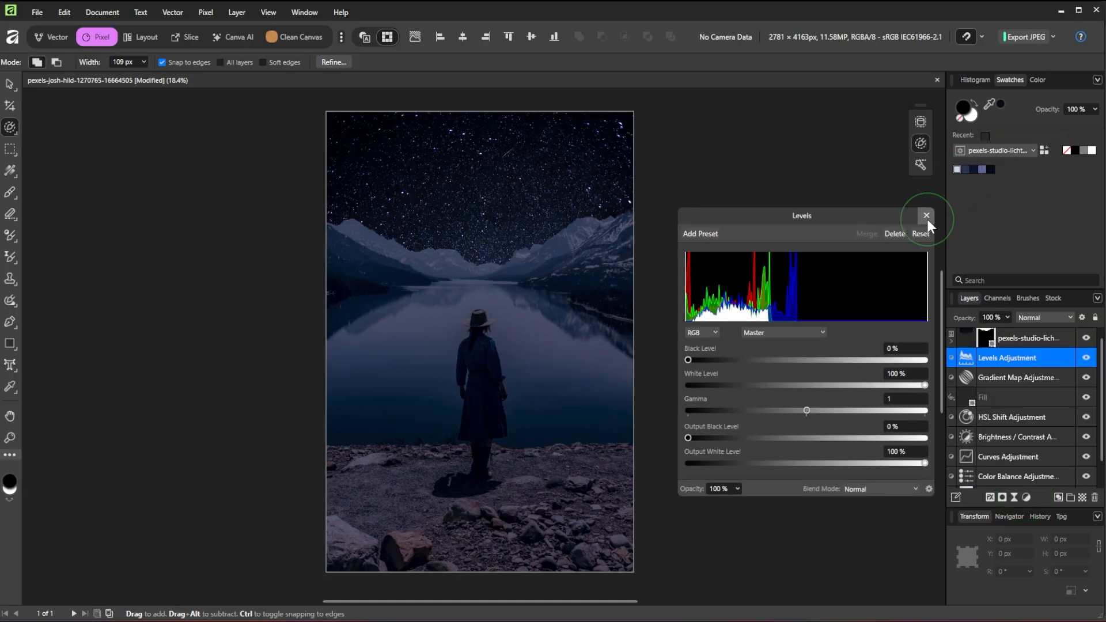
pyautogui.click(926, 216)
pyautogui.scroll(-1, 956, 392)
pyautogui.click(977, 478)
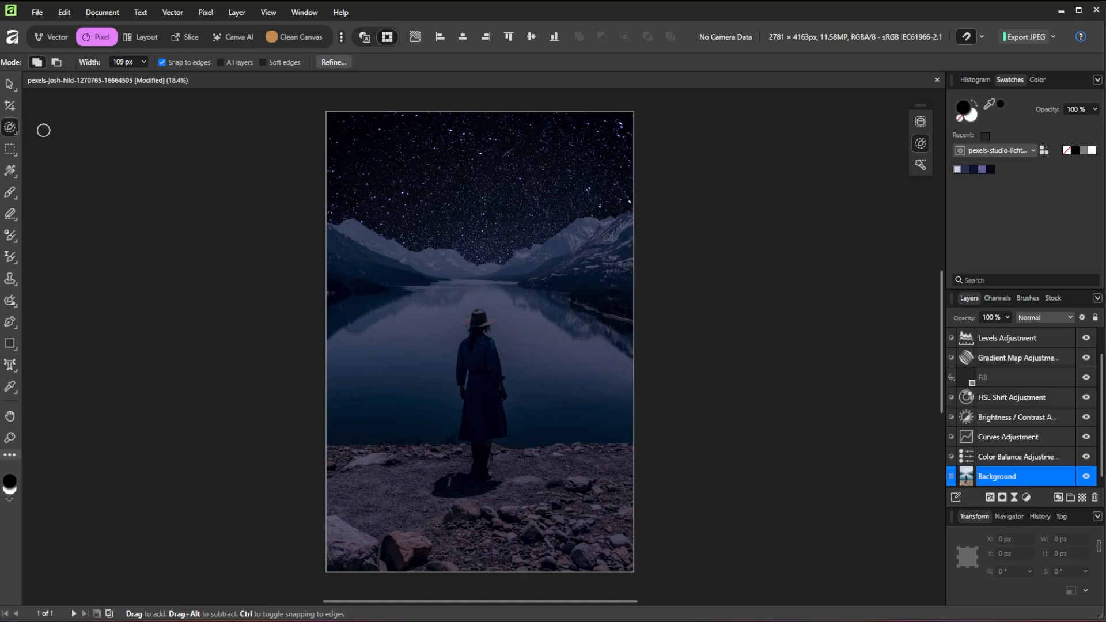
# With the Object Selection Tool, select the left, middle, far-right and shore mountains, then pick the Levels layer
pyautogui.rightClick(13, 129)
pyautogui.click(69, 130)
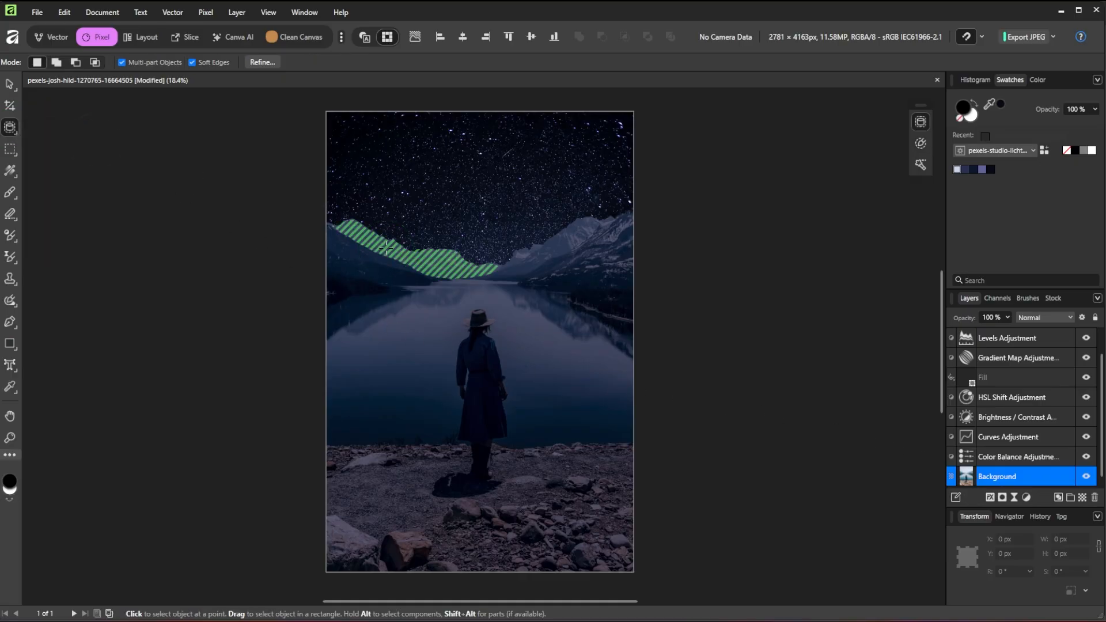
pyautogui.keyDown('shift'); pyautogui.click(386, 247); pyautogui.keyUp('shift')
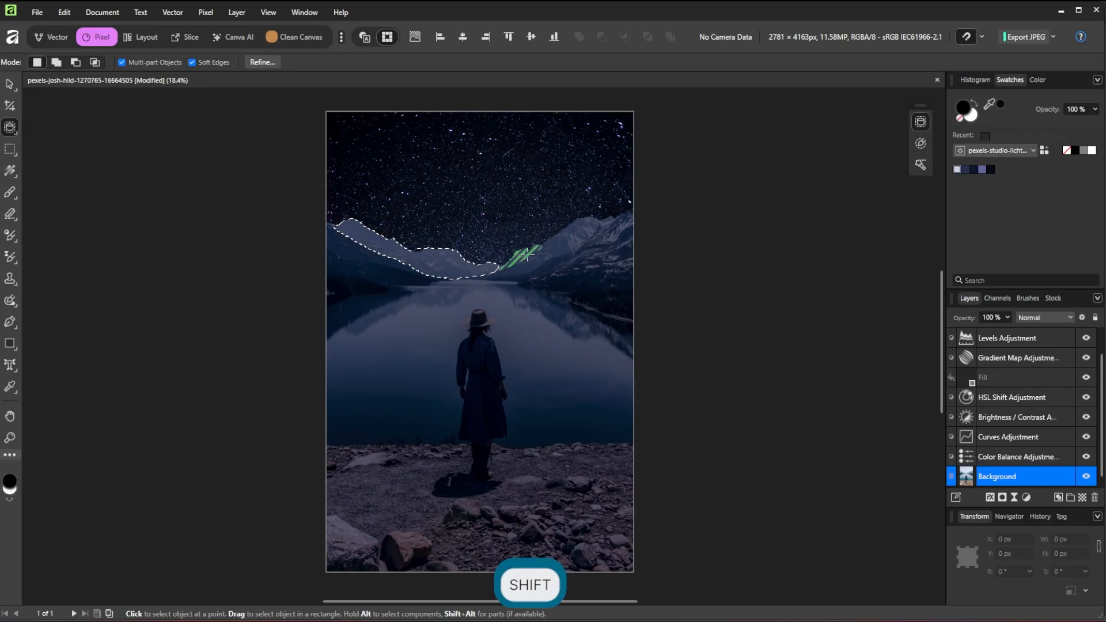
pyautogui.keyDown('shift'); pyautogui.click(544, 254); pyautogui.keyUp('shift')
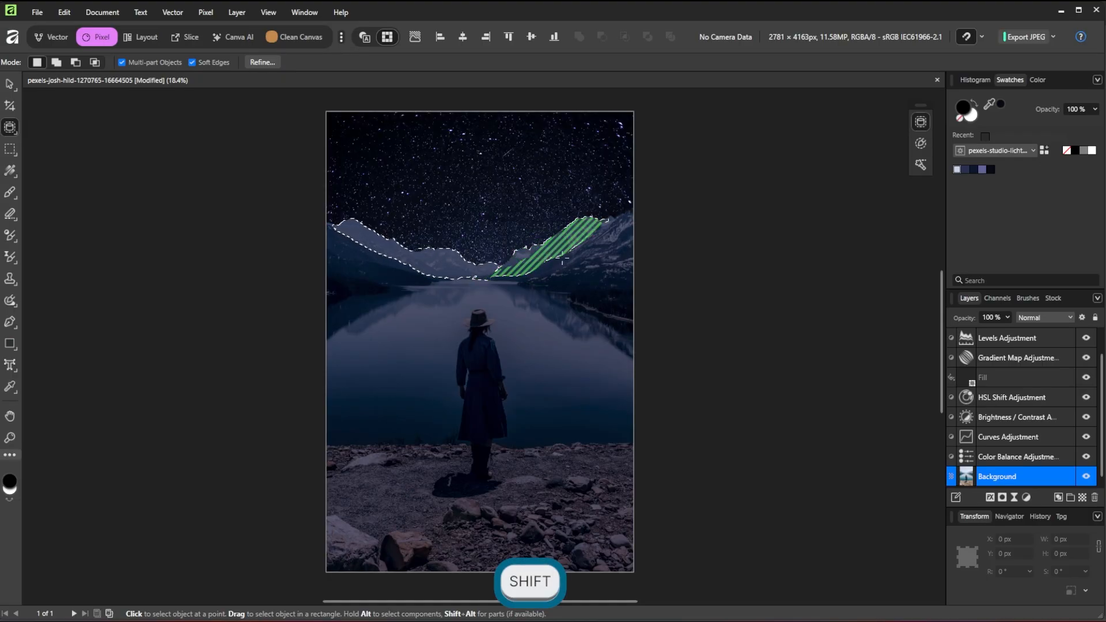
pyautogui.keyDown('shift'); pyautogui.click(586, 255); pyautogui.keyUp('shift')
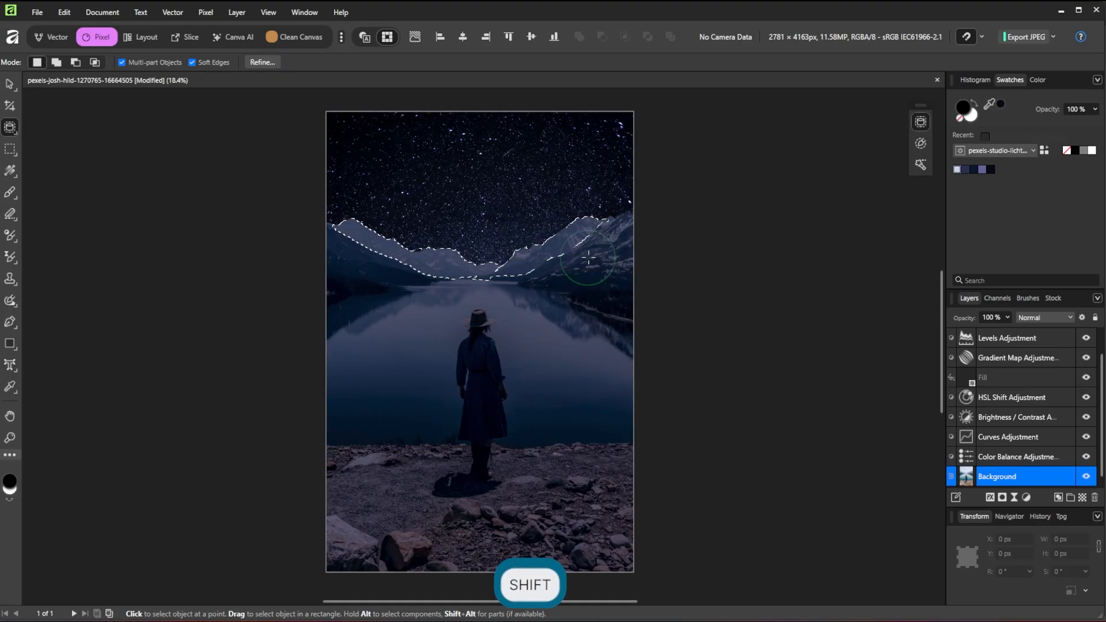
pyautogui.keyDown('shift'); pyautogui.click(368, 259); pyautogui.keyUp('shift')
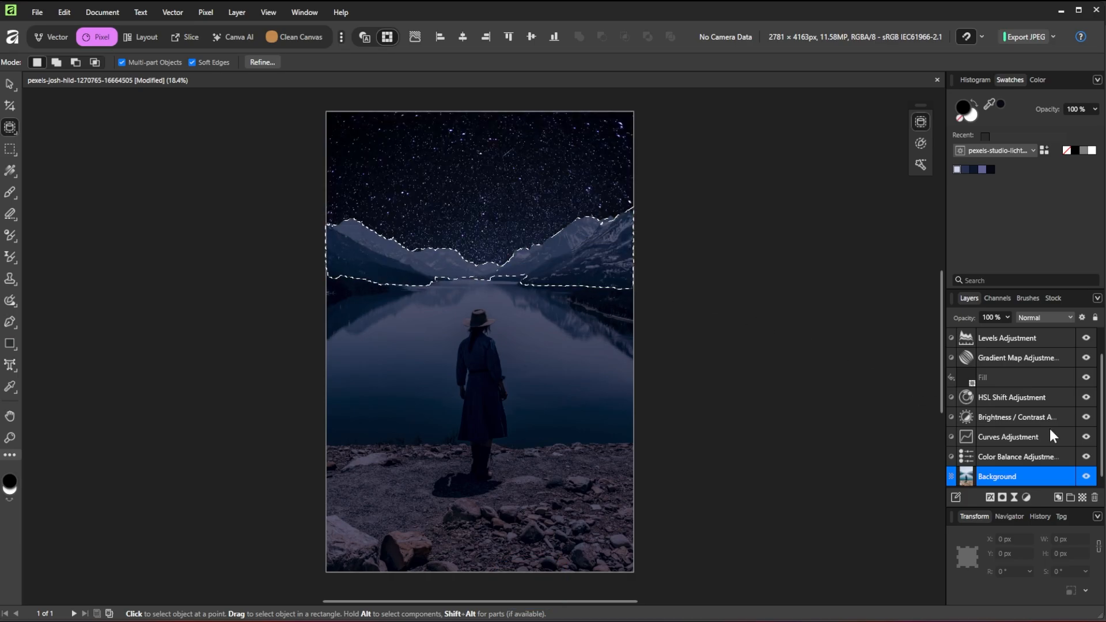
pyautogui.scroll(1, 1050, 428)
pyautogui.click(980, 357)
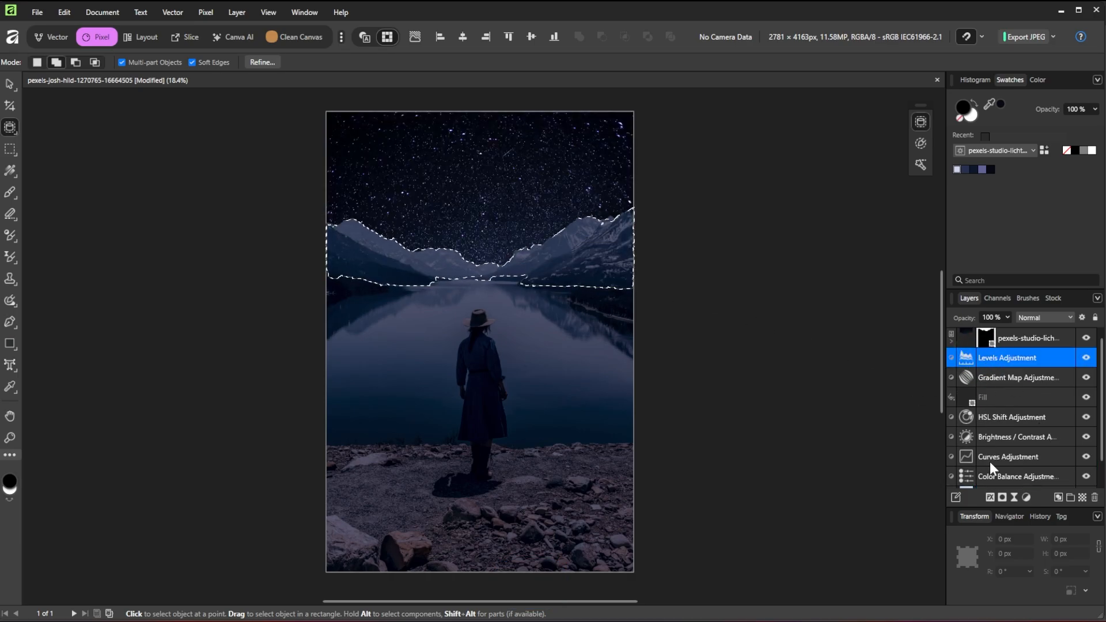
# Turn the mountain selection into a mask, deselect, and nest the mask in the Levels adjustment
pyautogui.click(1002, 498)
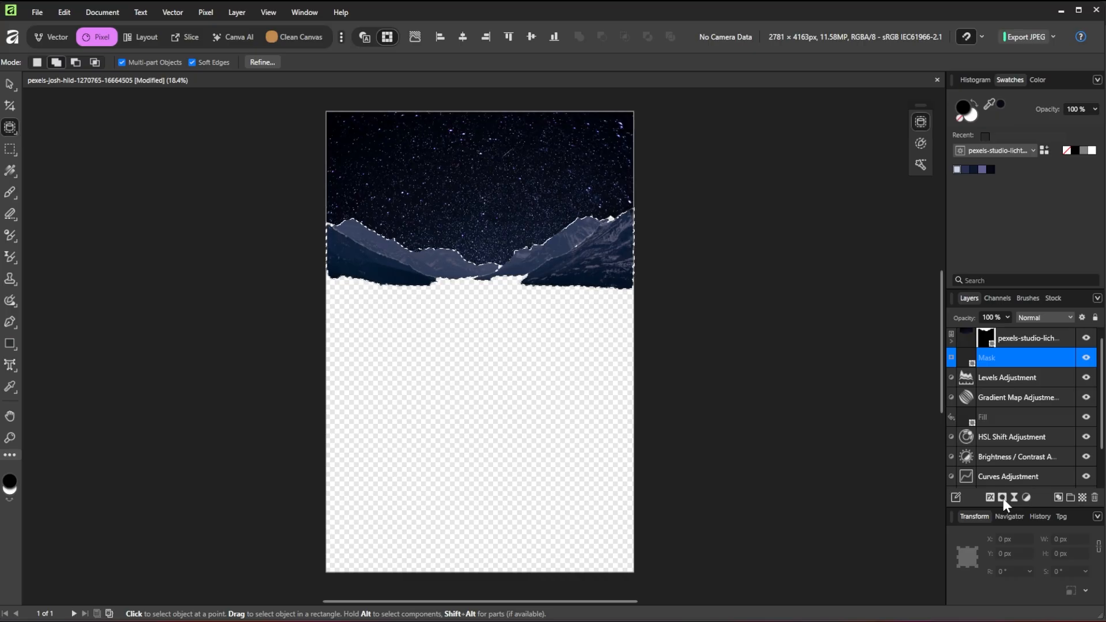
pyautogui.press('ctrl')
pyautogui.hotkey('ctrl', 'd')
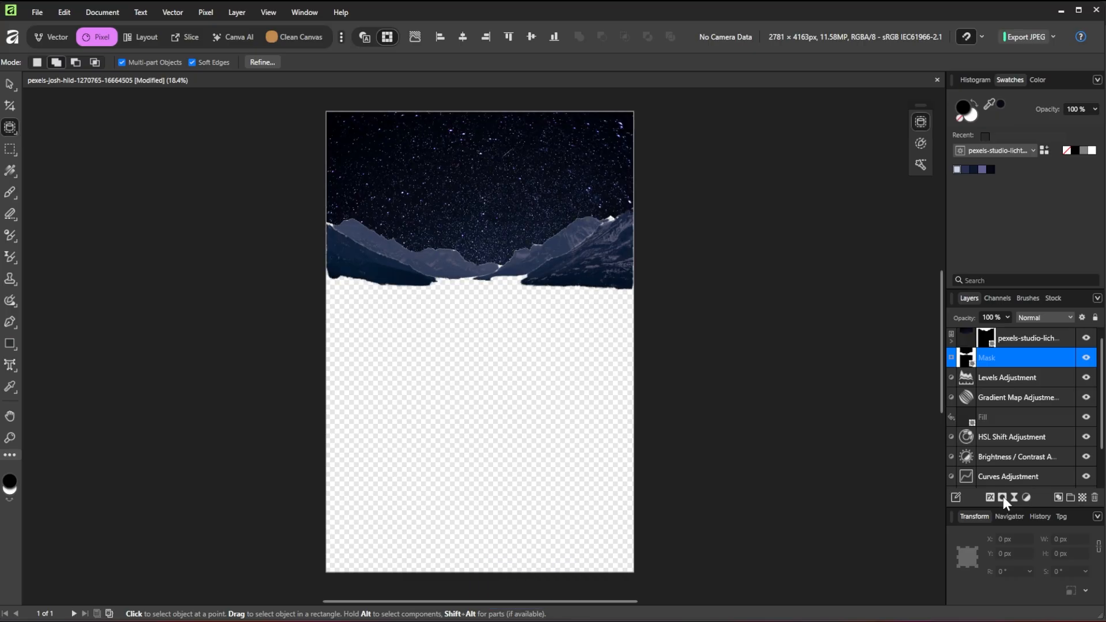
pyautogui.moveTo(958, 358); pyautogui.dragTo(969, 377)
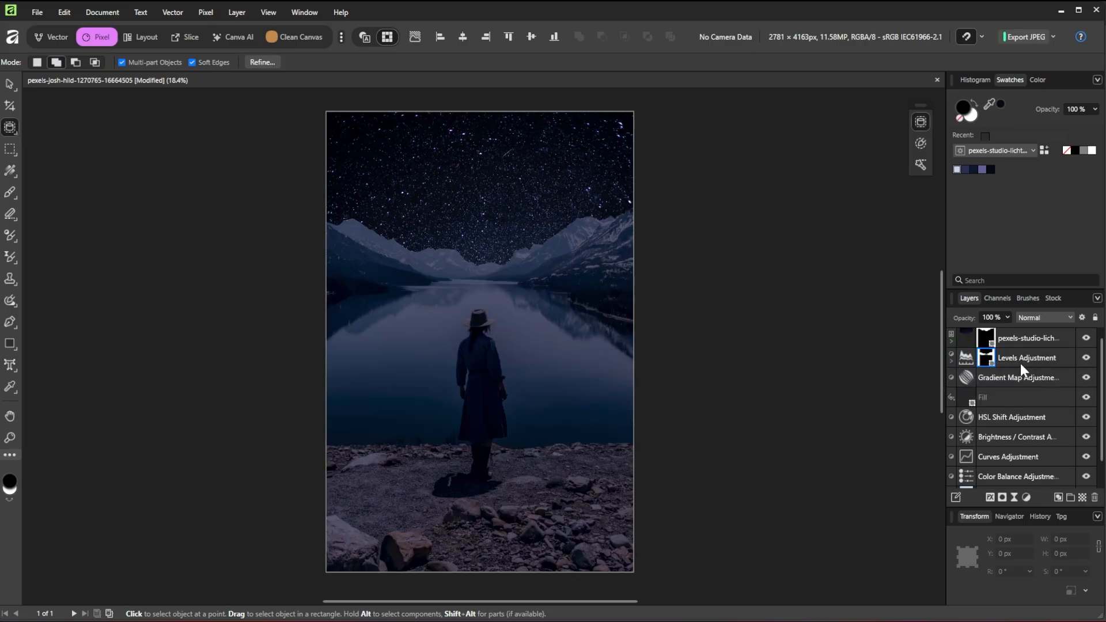
# Set Levels to black level 17%, gamma 0.775 and output white 17%
pyautogui.doubleClick(966, 355)
pyautogui.moveTo(688, 361); pyautogui.dragTo(728, 361)
pyautogui.moveTo(806, 410); pyautogui.dragTo(780, 410)
pyautogui.moveTo(925, 463); pyautogui.dragTo(729, 464)
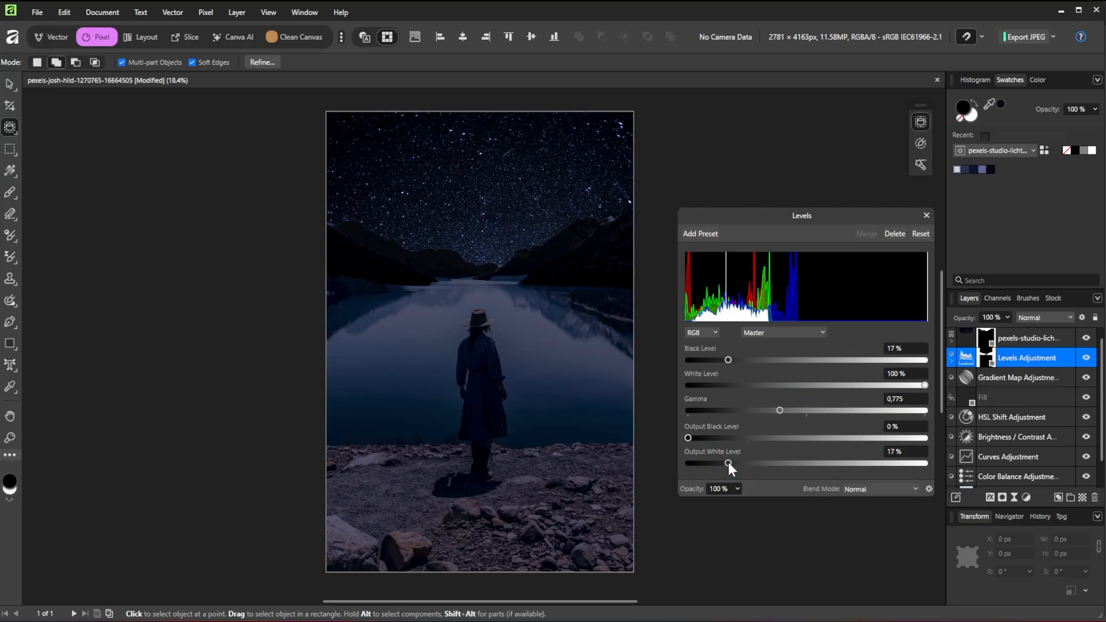
pyautogui.click(926, 216)
# Switch to the Paint Brush with 80% flow
pyautogui.rightClick(17, 199)
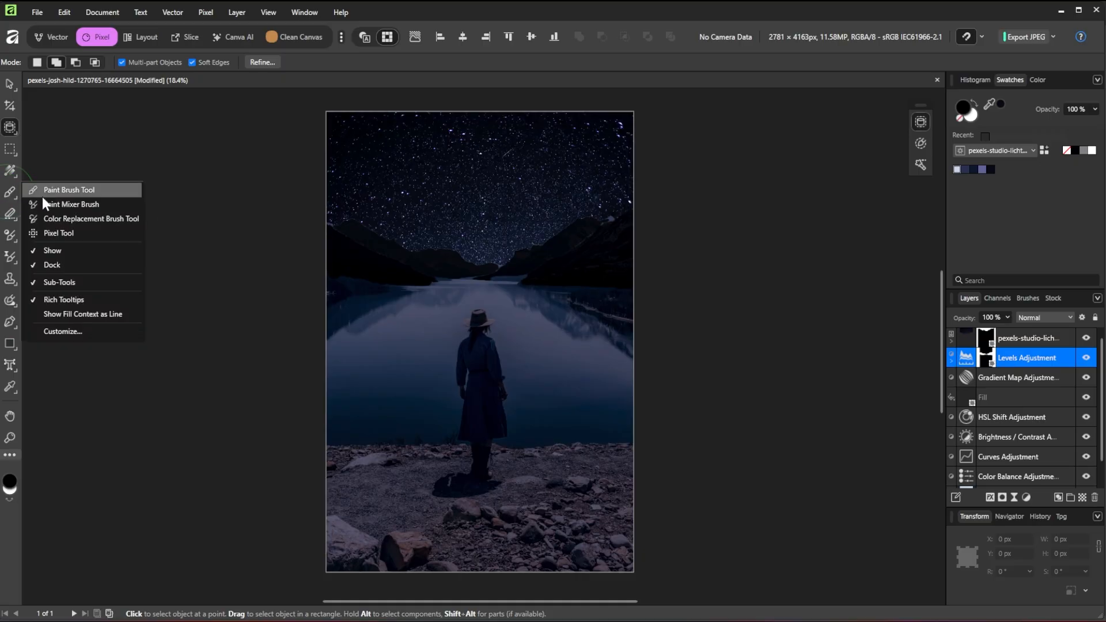
pyautogui.click(110, 187)
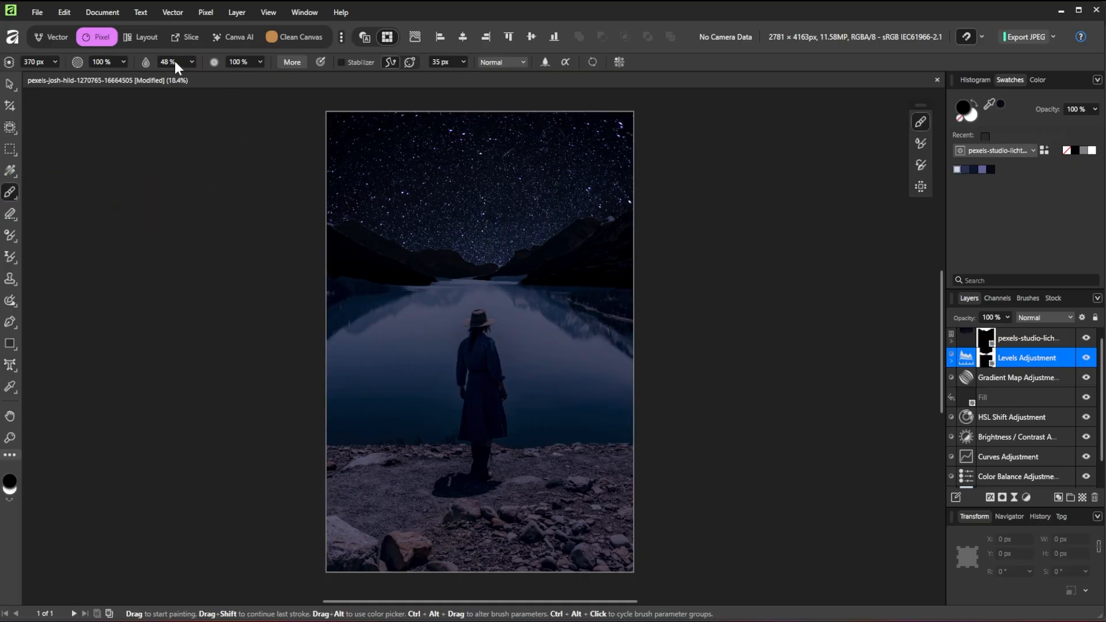
pyautogui.click(238, 61)
pyautogui.write('80')
pyautogui.press('Return')
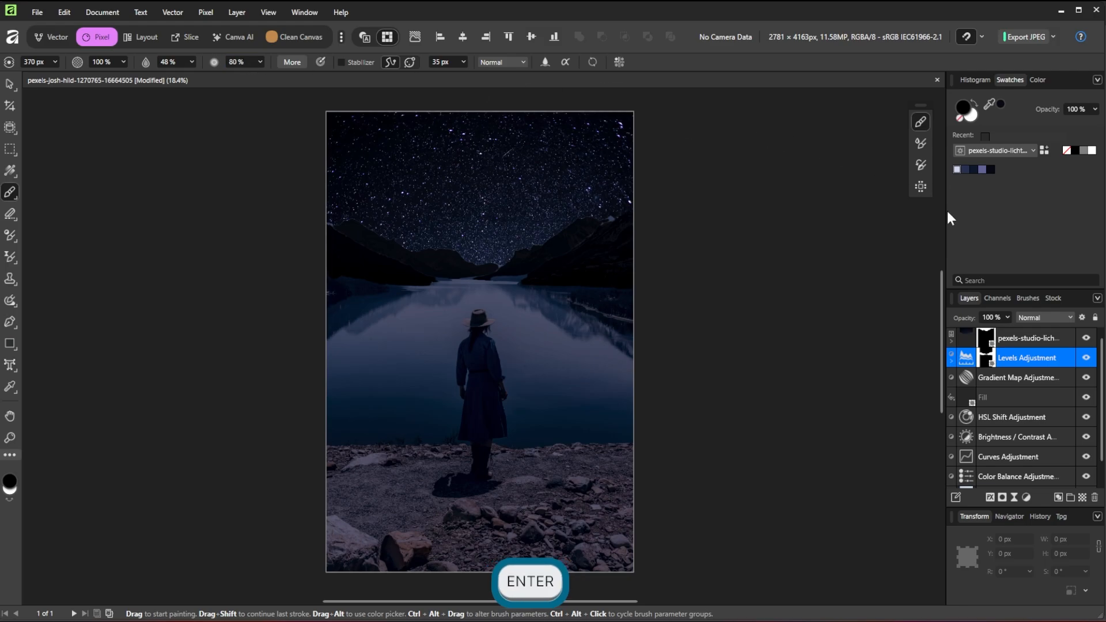
# Choose the Basic 64 px Round Soft Brush and set its hardness to 85%
pyautogui.click(1027, 298)
pyautogui.click(1013, 331)
pyautogui.click(991, 361)
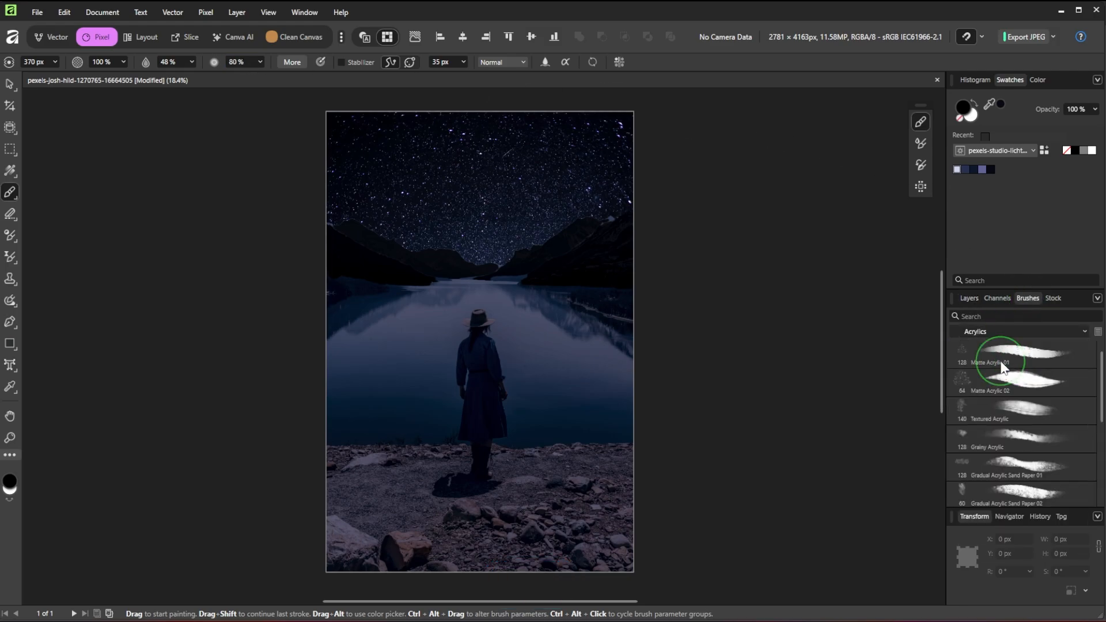
pyautogui.scroll(-1, 1023, 461)
pyautogui.click(1022, 455)
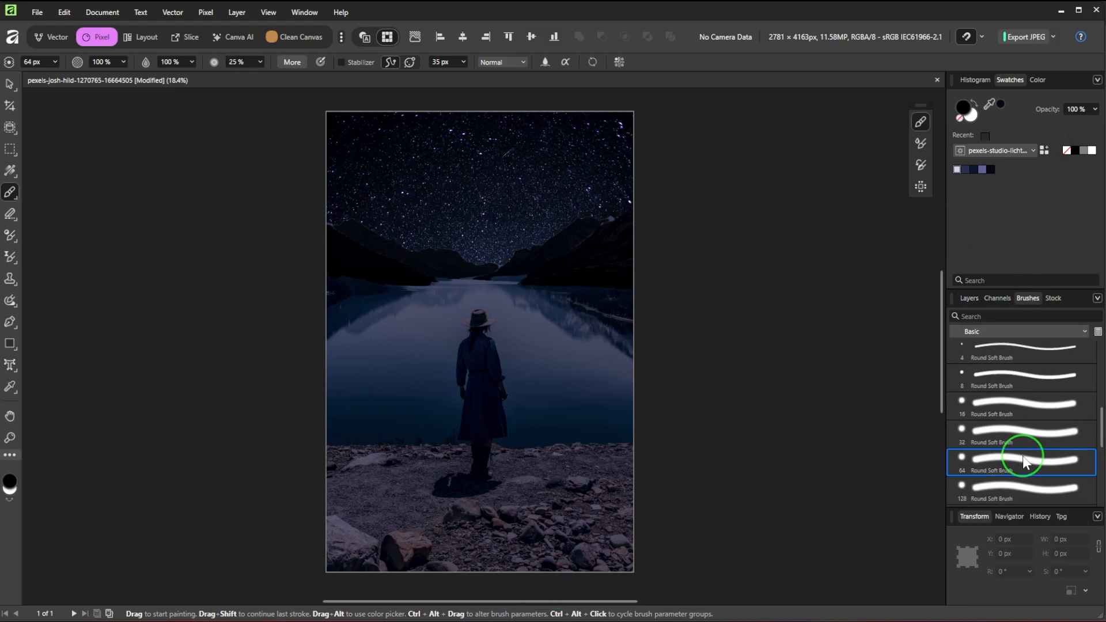
pyautogui.click(968, 299)
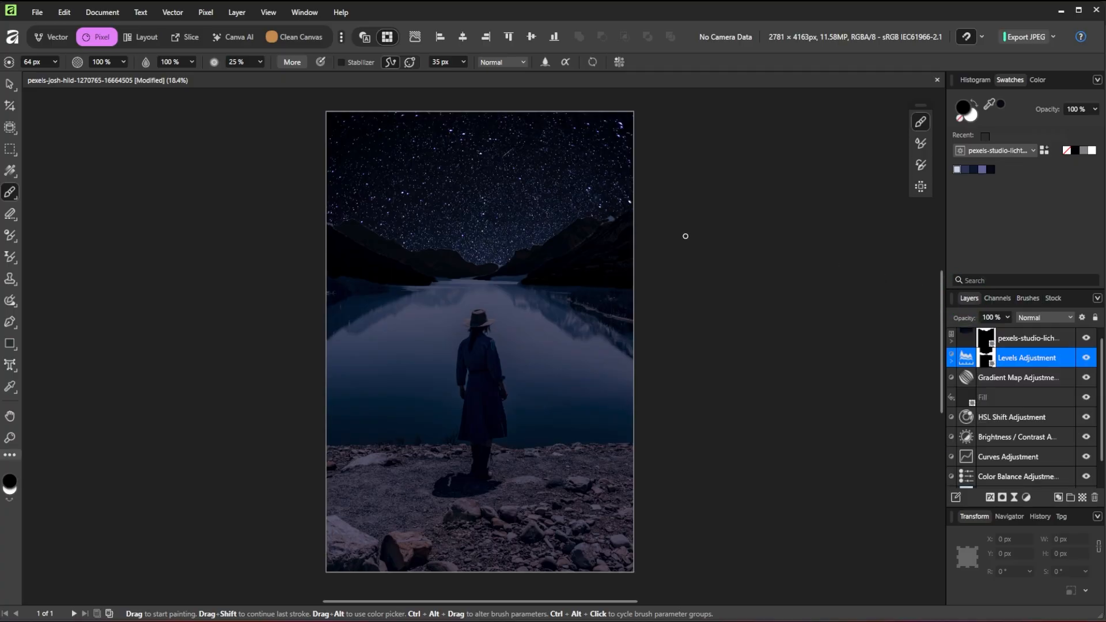
pyautogui.click(247, 65)
pyautogui.write('85')
pyautogui.press('Return')
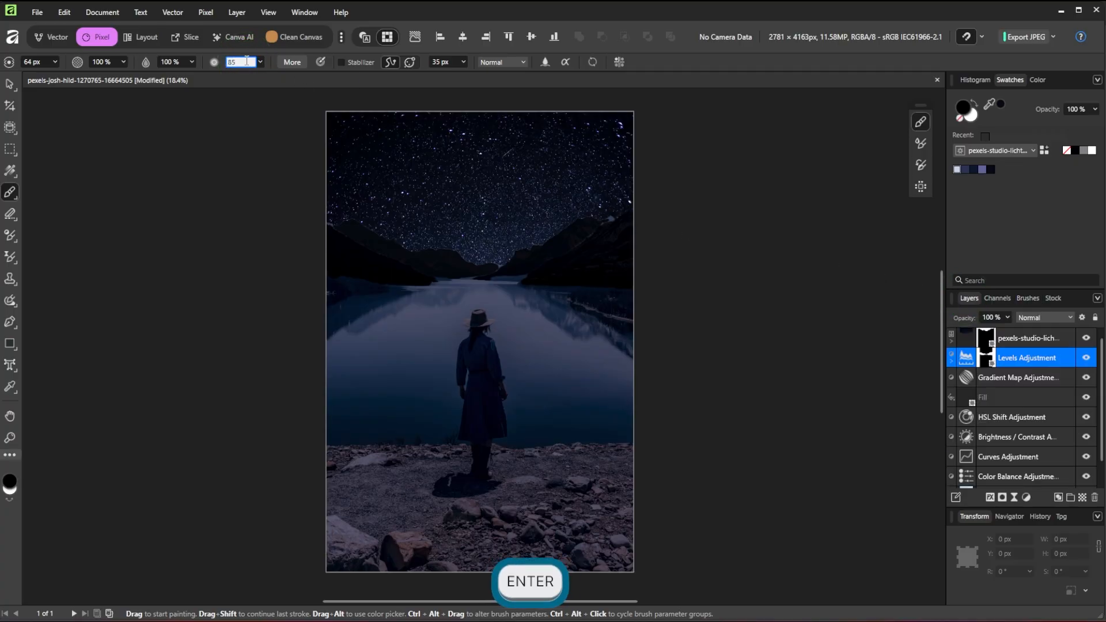
# Paint white on the Levels mask across the sky, mountains and left shoreline
pyautogui.click(9, 501)
pyautogui.press(']')
pyautogui.press(']')
pyautogui.press(']')
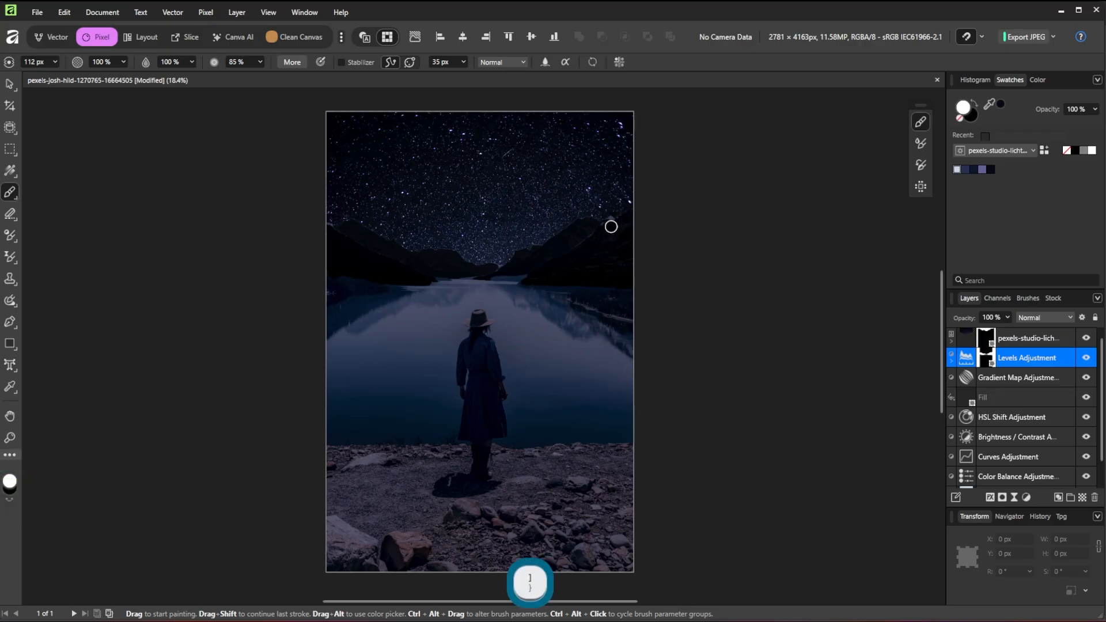
pyautogui.moveTo(610, 224); pyautogui.dragTo(569, 253)
pyautogui.click(1007, 357)
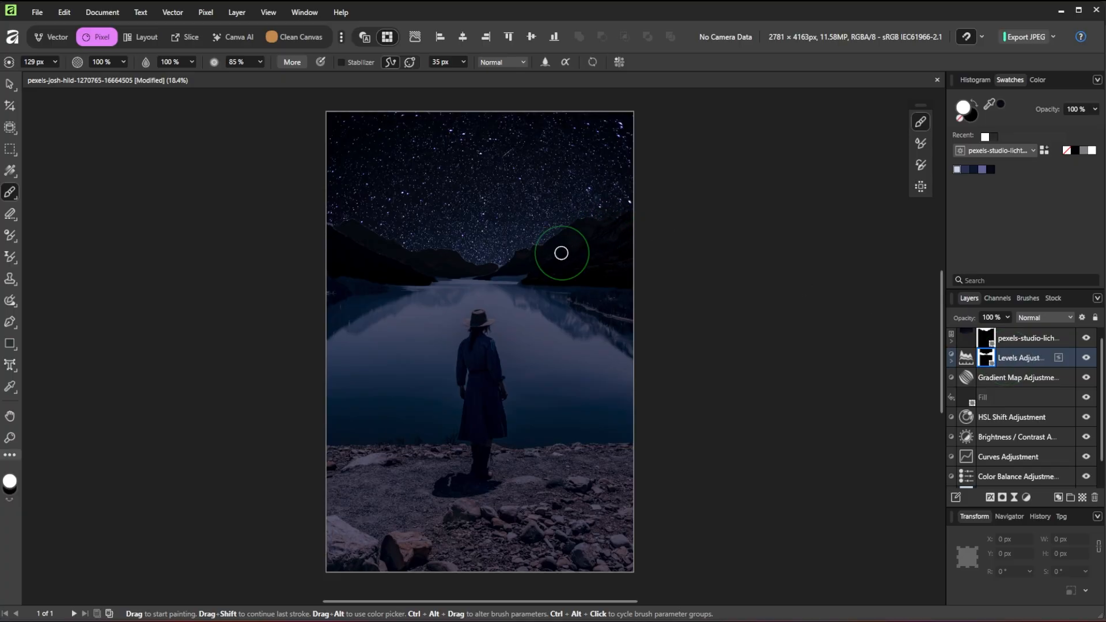
pyautogui.moveTo(346, 227)
pyautogui.mouseDown()
pyautogui.moveTo(488, 262)
pyautogui.moveTo(526, 250)
pyautogui.moveTo(494, 273)
pyautogui.mouseUp()
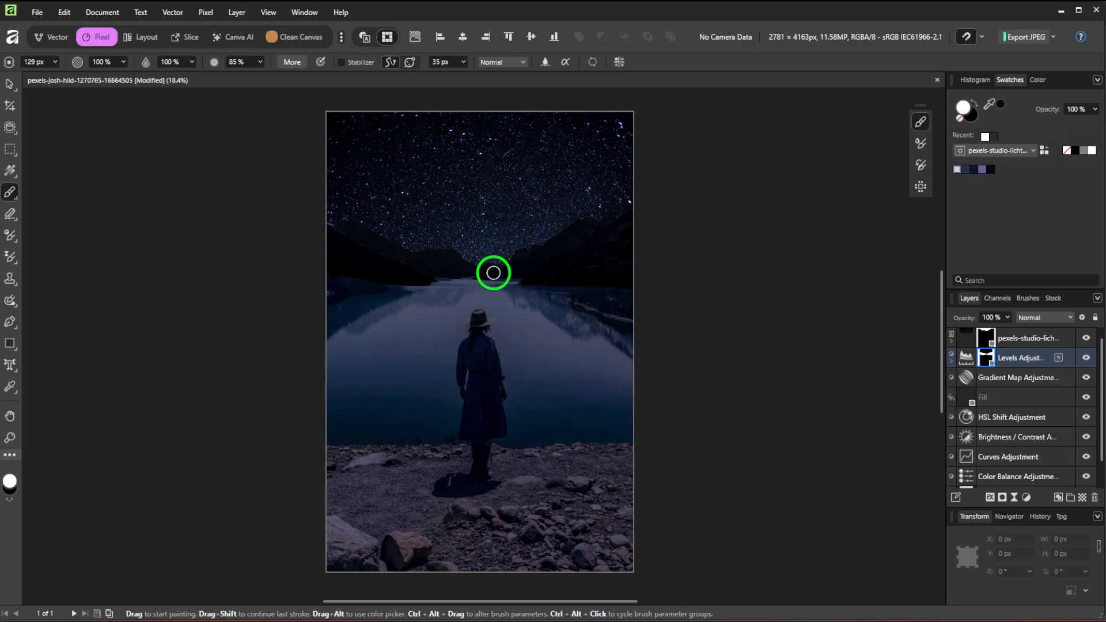
pyautogui.scroll(2, 502, 271)
pyautogui.scroll(3, 502, 272)
pyautogui.moveTo(298, 281); pyautogui.dragTo(22, 160)
pyautogui.scroll(-2, 65, 175)
pyautogui.hotkey('ctrl', '0')
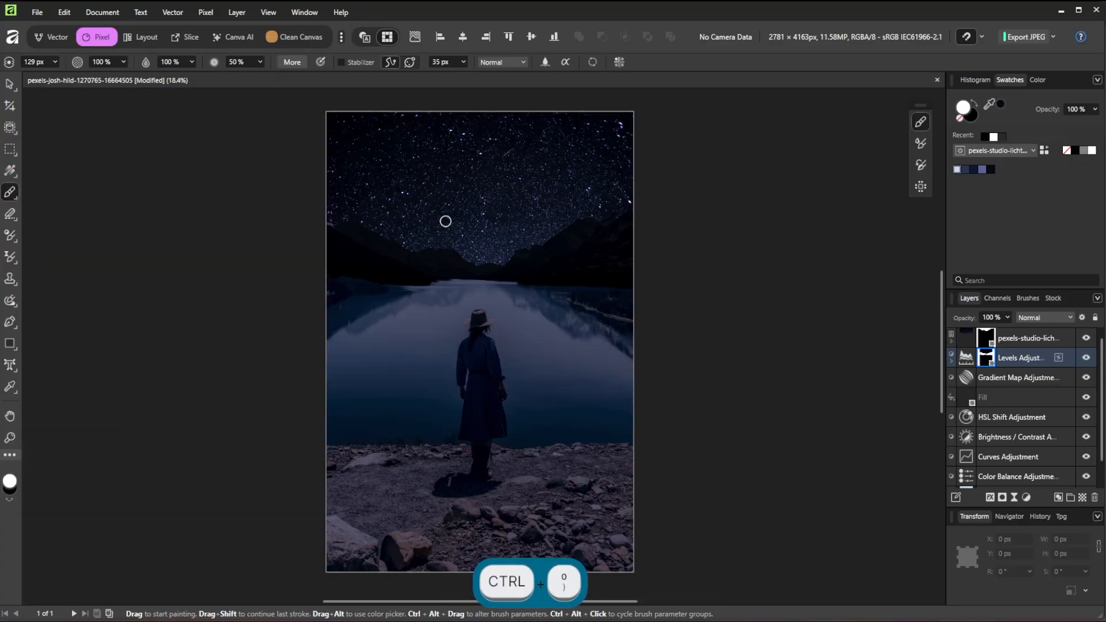
pyautogui.moveTo(353, 227)
pyautogui.mouseDown()
pyautogui.moveTo(316, 224)
pyautogui.moveTo(377, 222)
pyautogui.mouseUp()
# With a larger brush, paint the mask white over the left mountain and right mountainside, then revert to black
pyautogui.press(']')
pyautogui.press(']')
pyautogui.press(']')
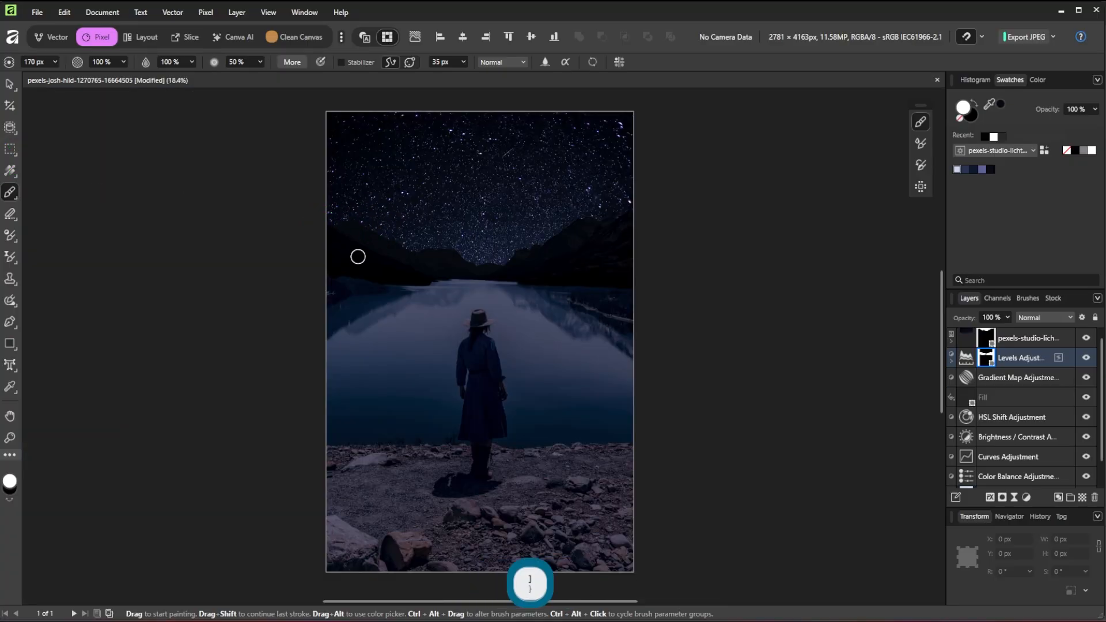
pyautogui.press(']')
pyautogui.click(236, 62)
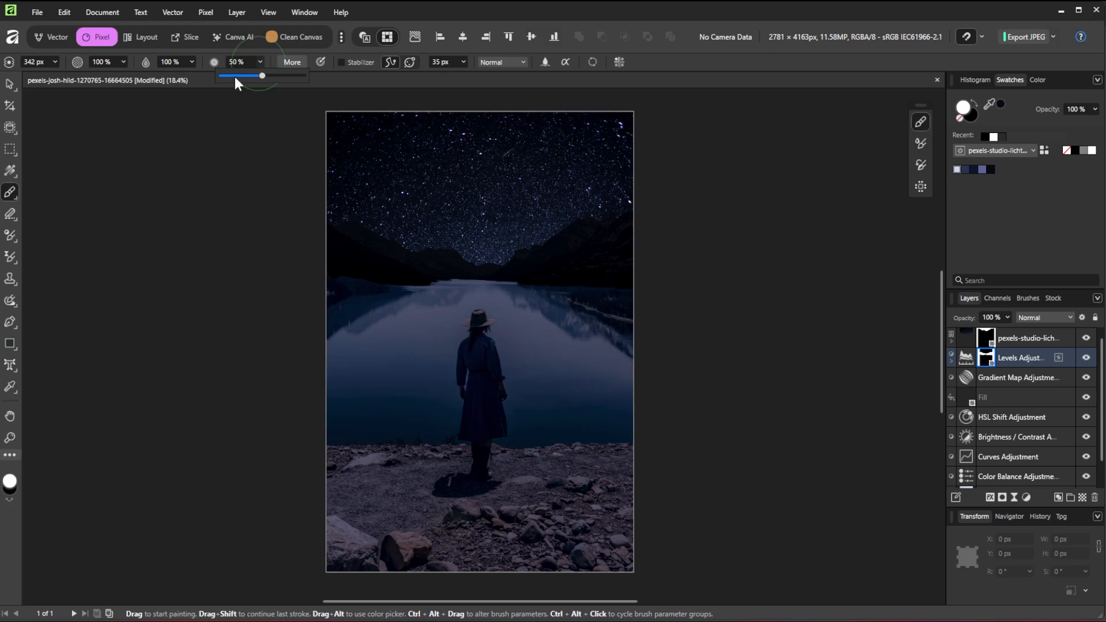
pyautogui.click(344, 63)
pyautogui.press(']')
pyautogui.press(']')
pyautogui.press(']')
pyautogui.press(']')
pyautogui.press(']')
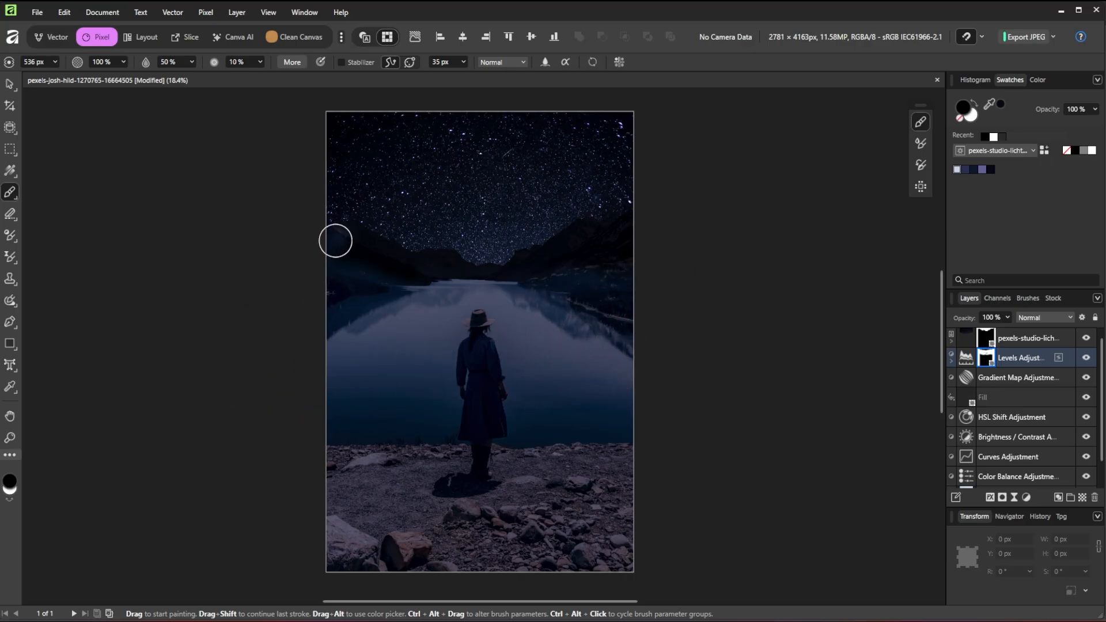
pyautogui.press('x')
pyautogui.moveTo(337, 244); pyautogui.dragTo(373, 265)
pyautogui.moveTo(624, 249); pyautogui.dragTo(675, 232)
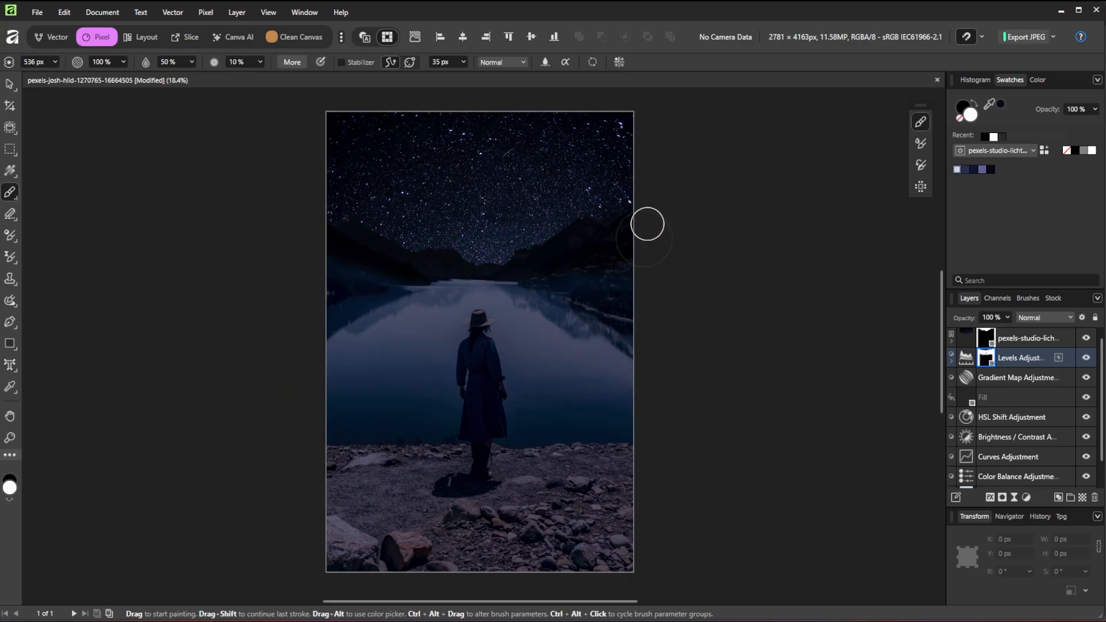
pyautogui.press('x')
# Set brush flow to 30% and spacing to 1%, and enlarge the brush
pyautogui.click(191, 62)
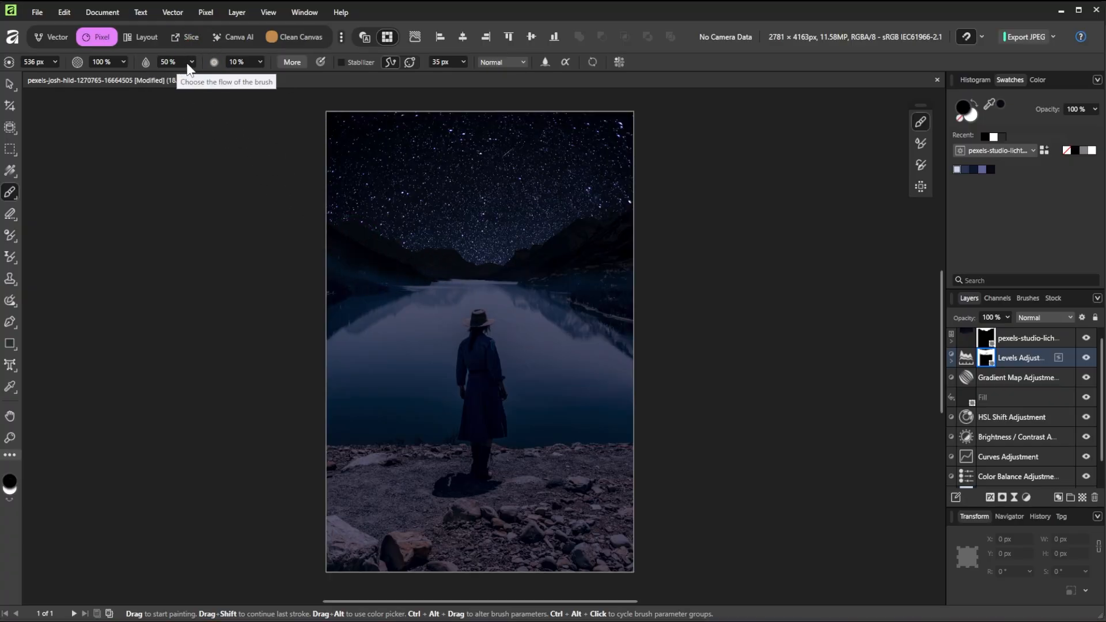
pyautogui.click(177, 75)
pyautogui.click(320, 69)
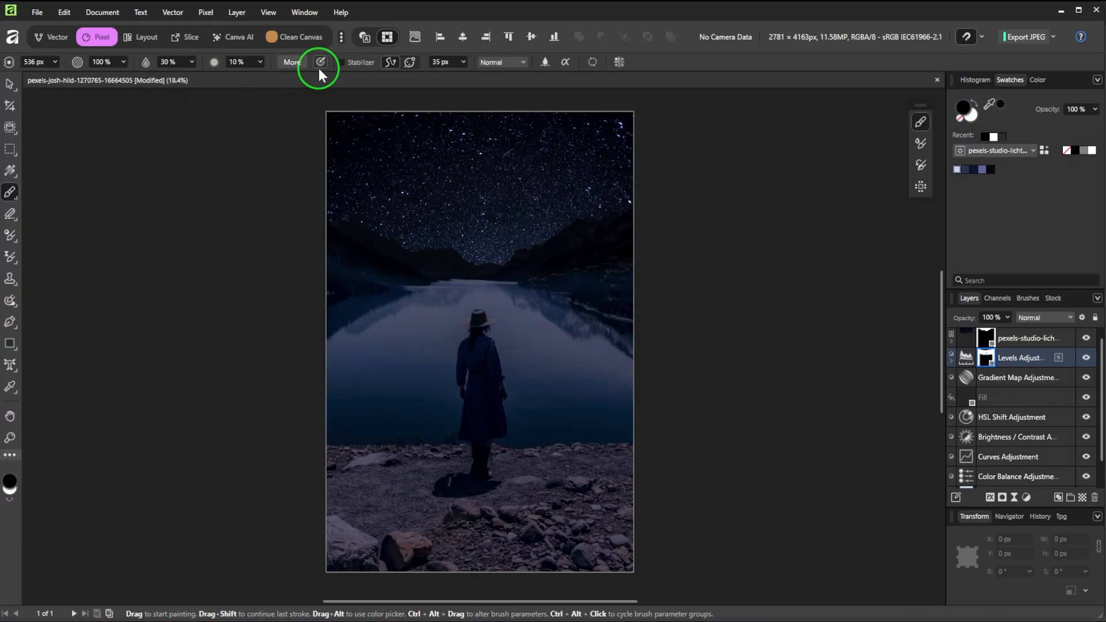
pyautogui.click(296, 63)
pyautogui.moveTo(464, 319); pyautogui.dragTo(414, 320)
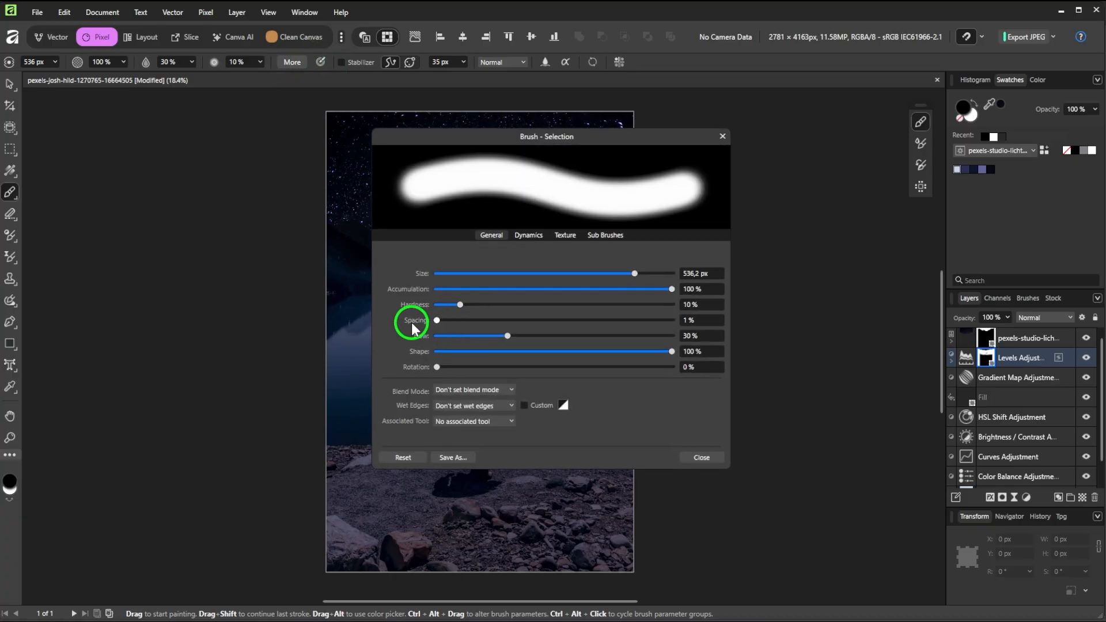
pyautogui.click(700, 453)
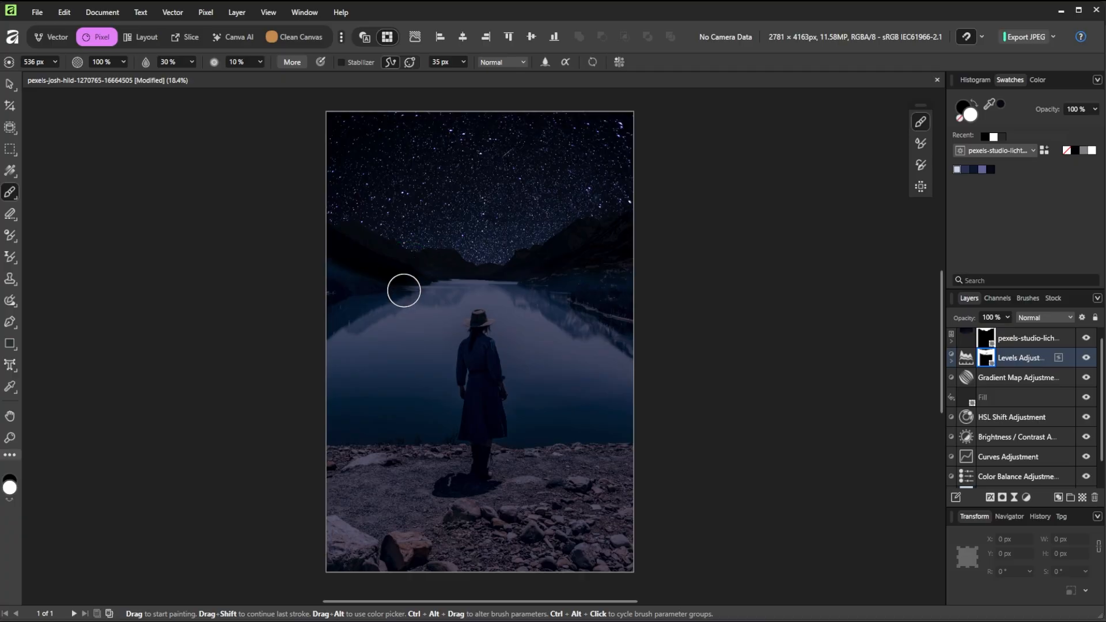
pyautogui.press(']')
pyautogui.press(']')
pyautogui.press(']')
pyautogui.press(']')
pyautogui.press(']')
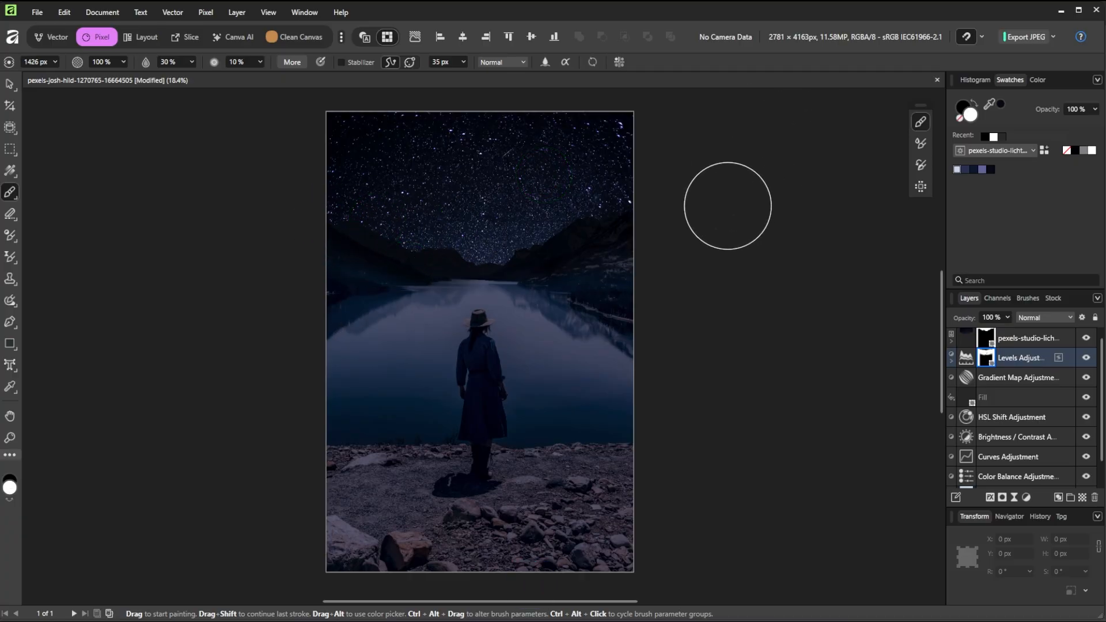
# Lower the Levels mask to 96% opacity, then merge all visible layers into a new top Pixel layer
pyautogui.click(1007, 317)
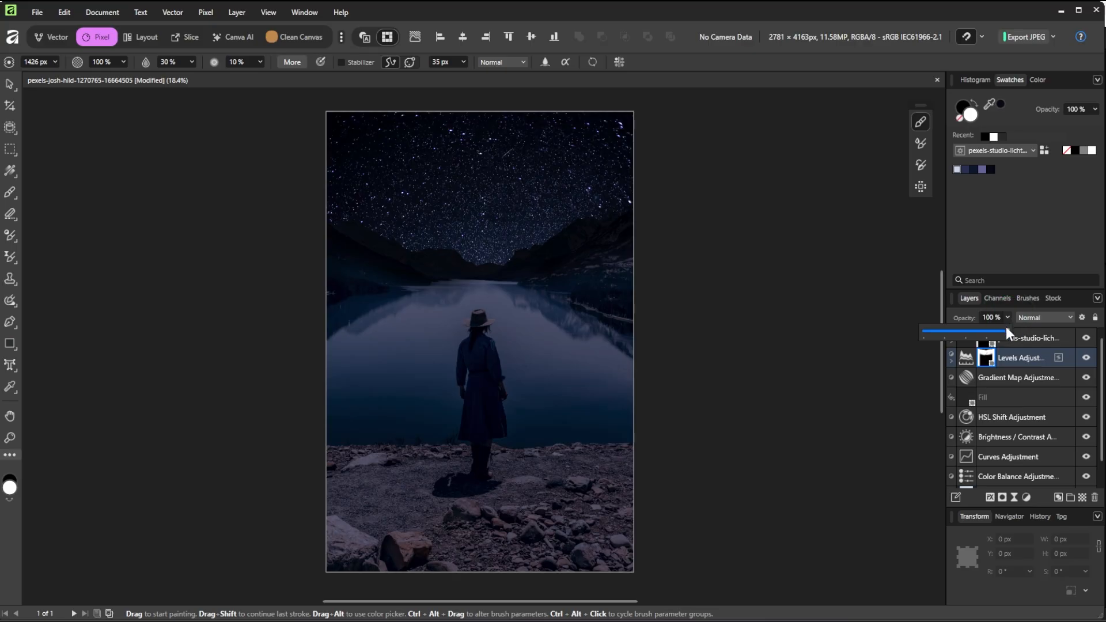
pyautogui.moveTo(1004, 330); pyautogui.dragTo(1000, 334)
pyautogui.press('v')
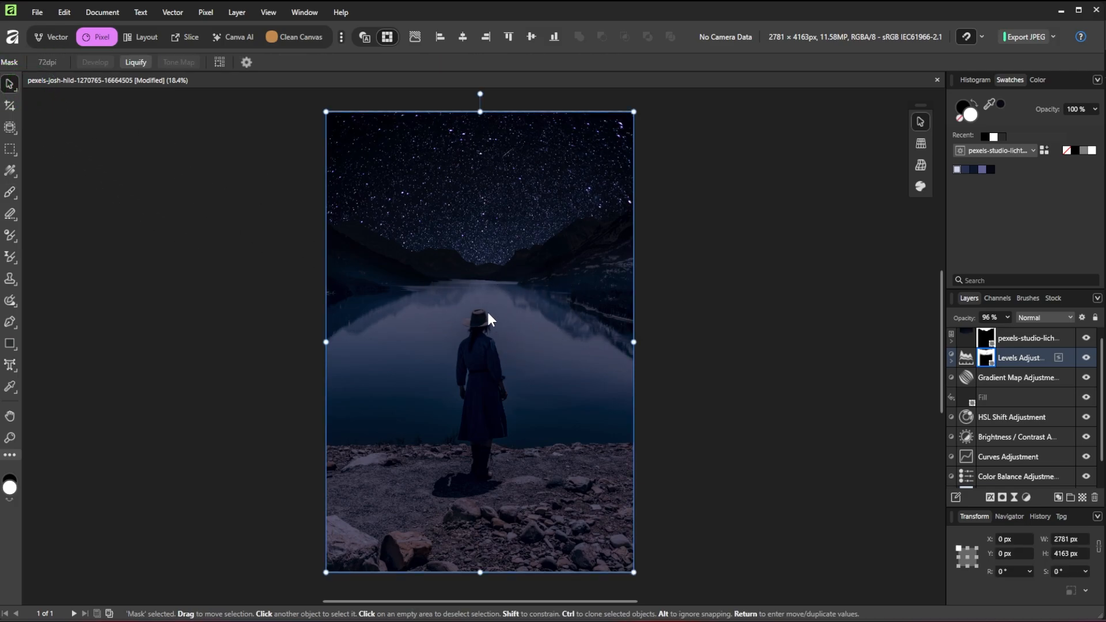
pyautogui.click(1035, 335)
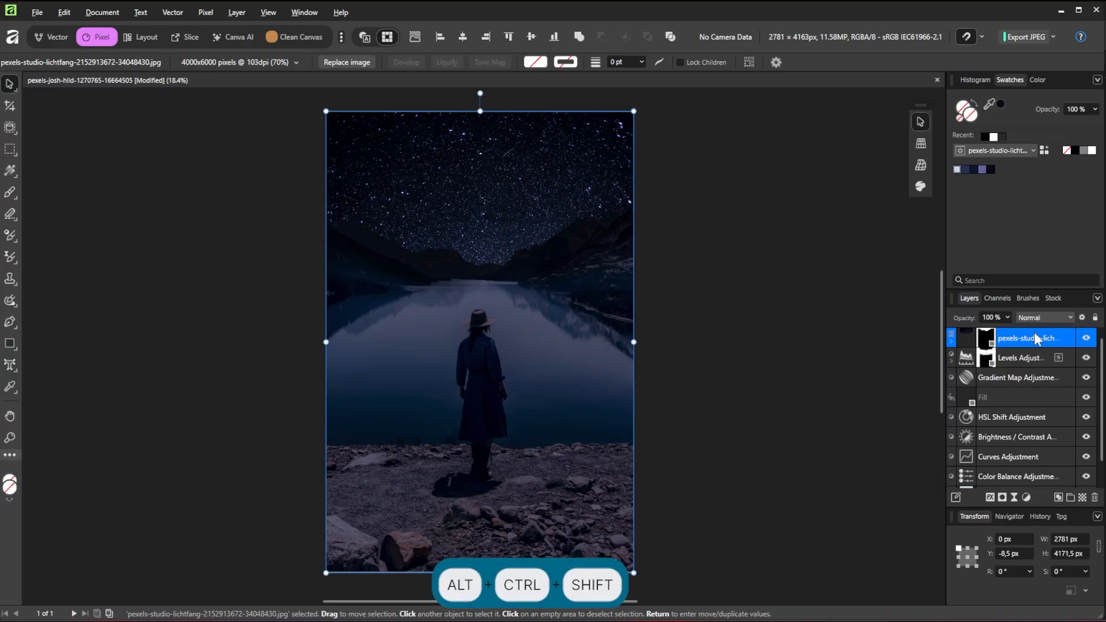
pyautogui.hotkey('ctrl', 'alt', 'shift', 'e')
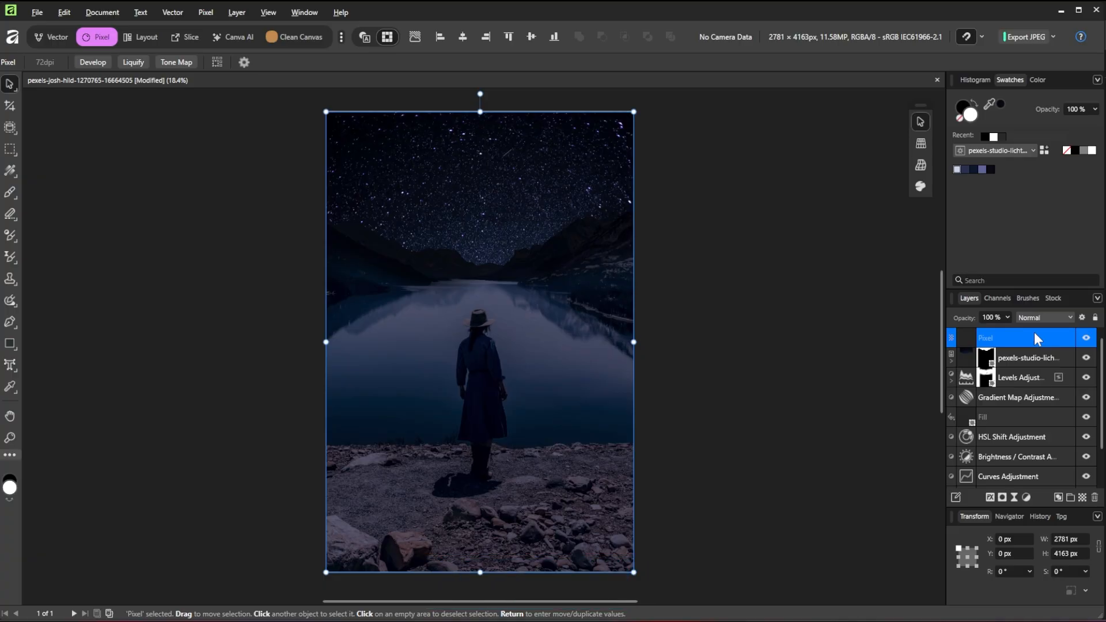
# Copy a rectangular selection of the sky into a new layer and delete the spare hidden Pixel layer
pyautogui.click(11, 149)
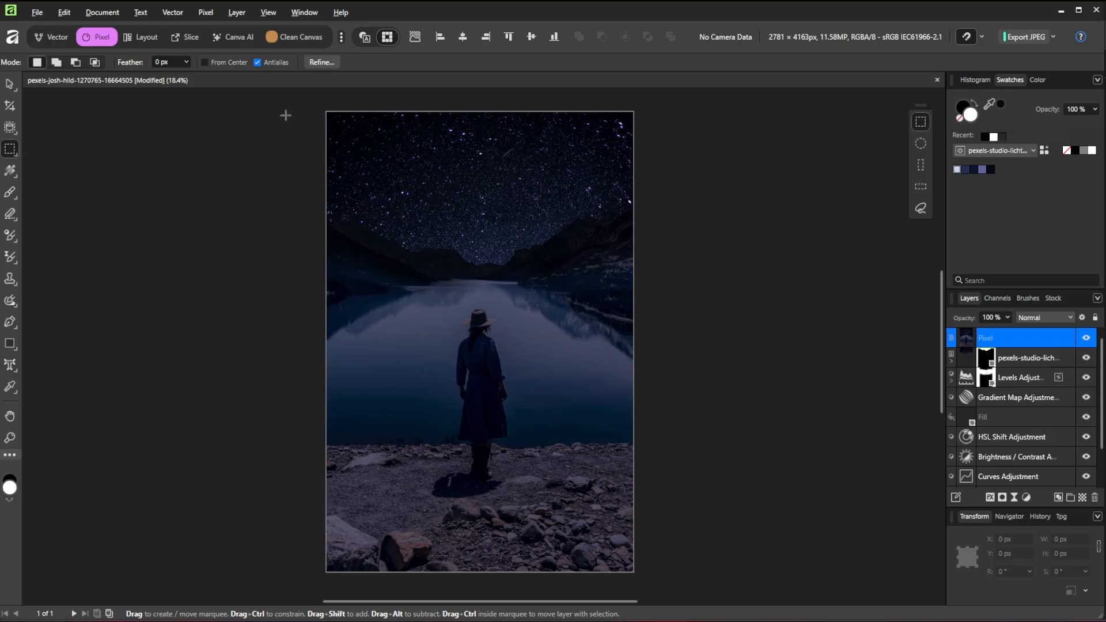
pyautogui.moveTo(311, 92); pyautogui.dragTo(697, 273)
pyautogui.hotkey('ctrl', 'j')
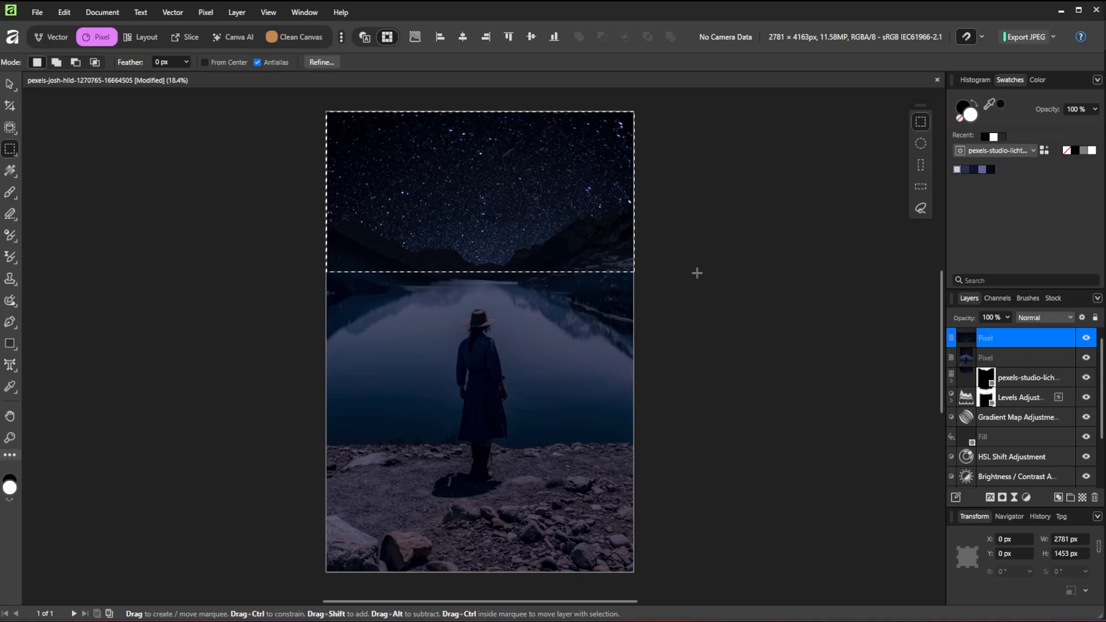
pyautogui.hotkey('ctrl', 'd')
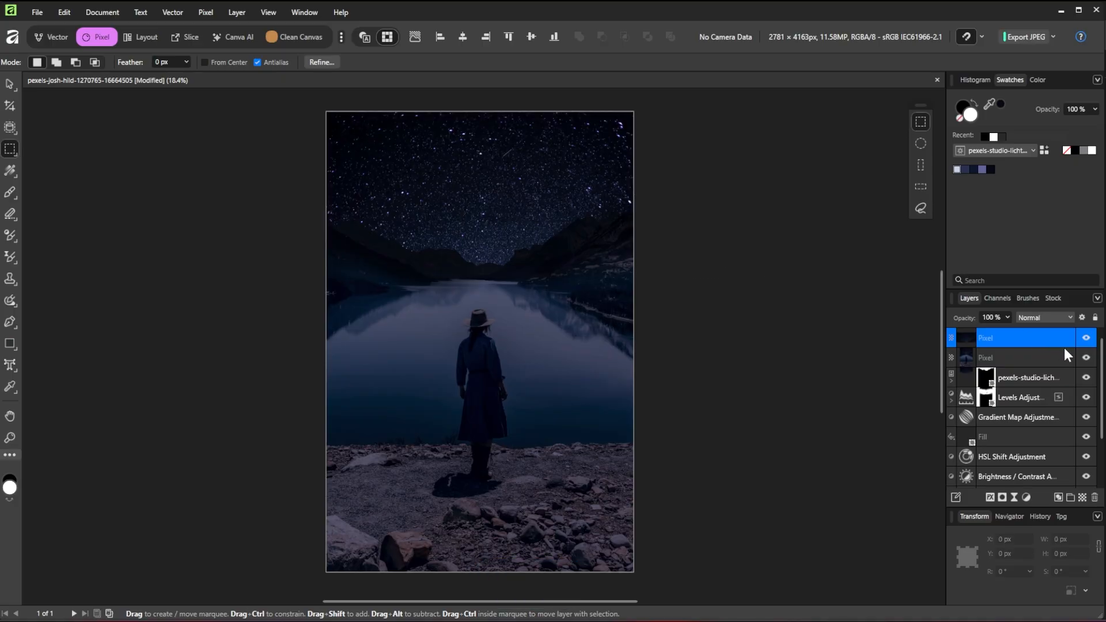
pyautogui.click(1053, 364)
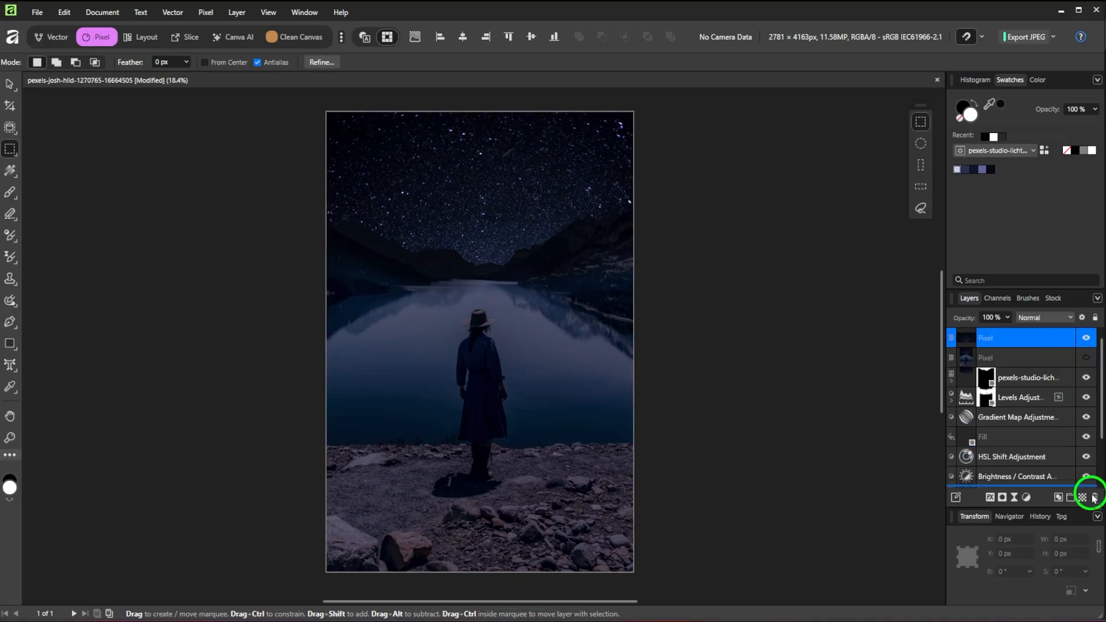
pyautogui.click(1094, 497)
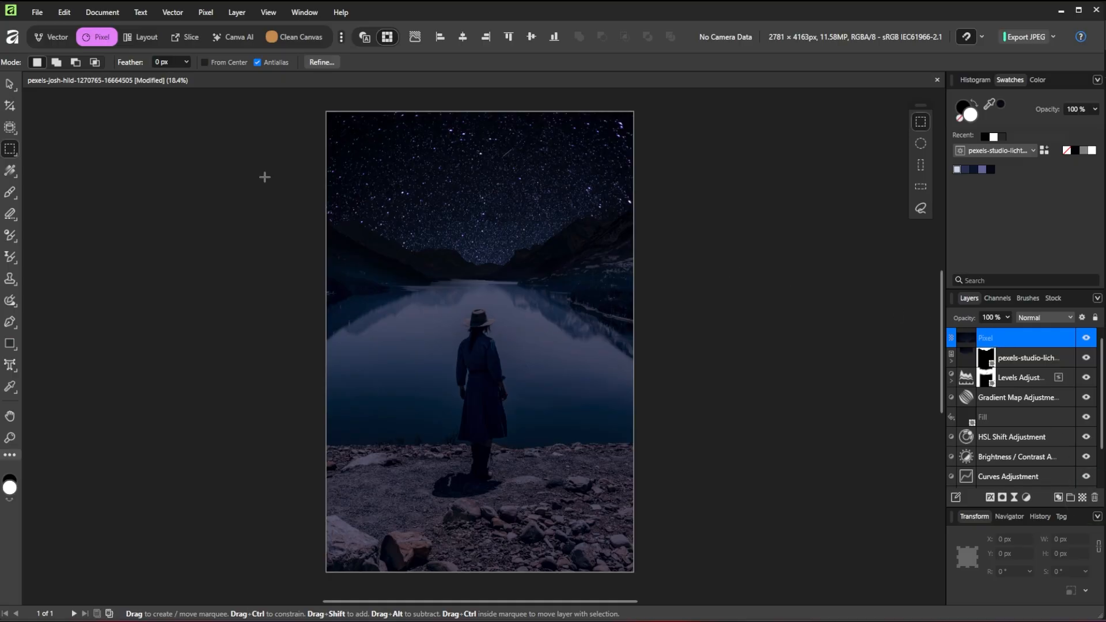
# Flip the sky copy vertically, move it over the lake, hide it, and select the Background layer
pyautogui.click(8, 85)
pyautogui.rightClick(475, 194)
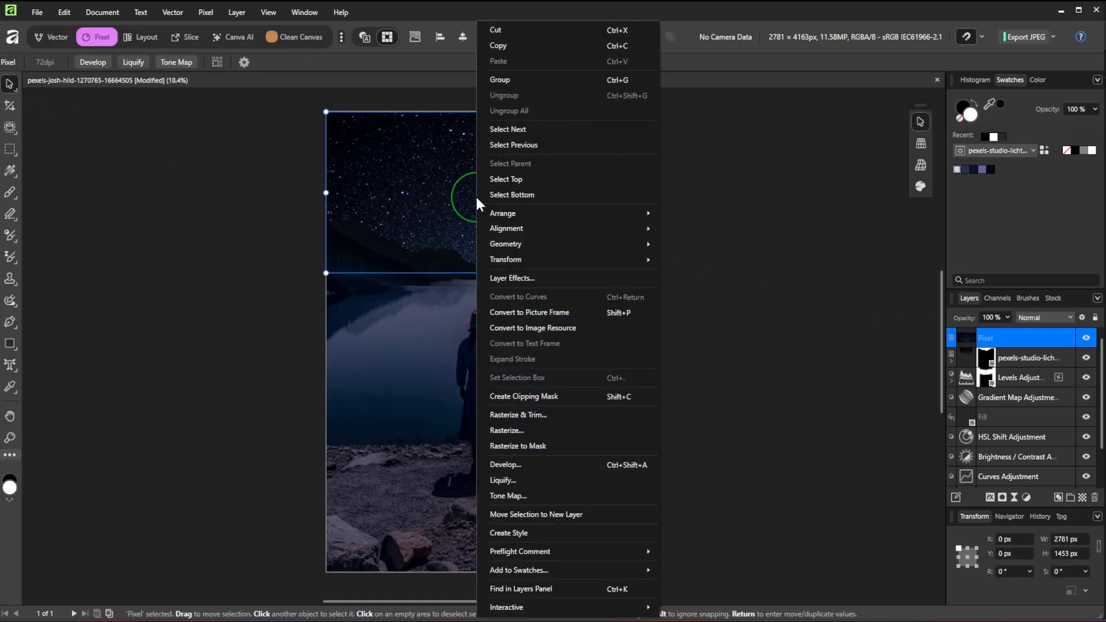
pyautogui.moveTo(527, 260)
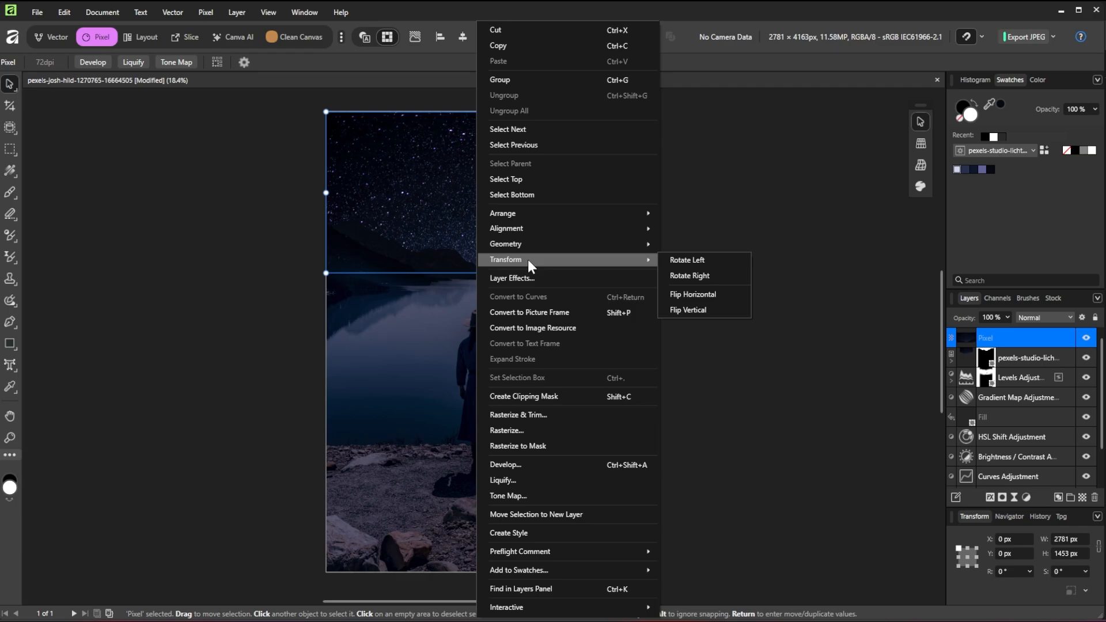
pyautogui.click(690, 308)
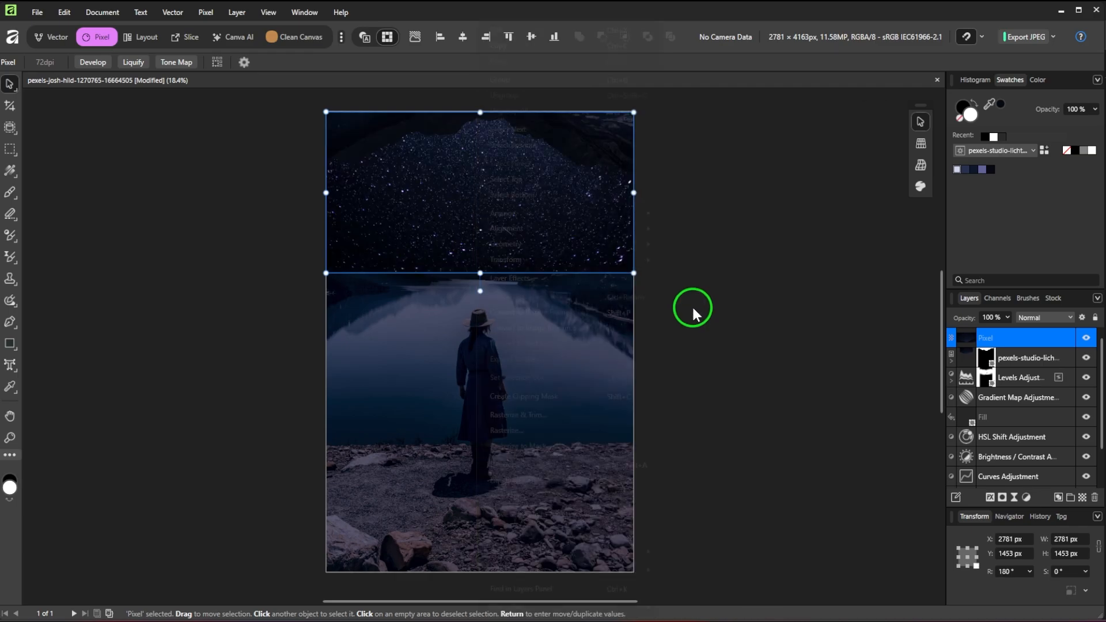
pyautogui.moveTo(478, 211); pyautogui.dragTo(480, 368)
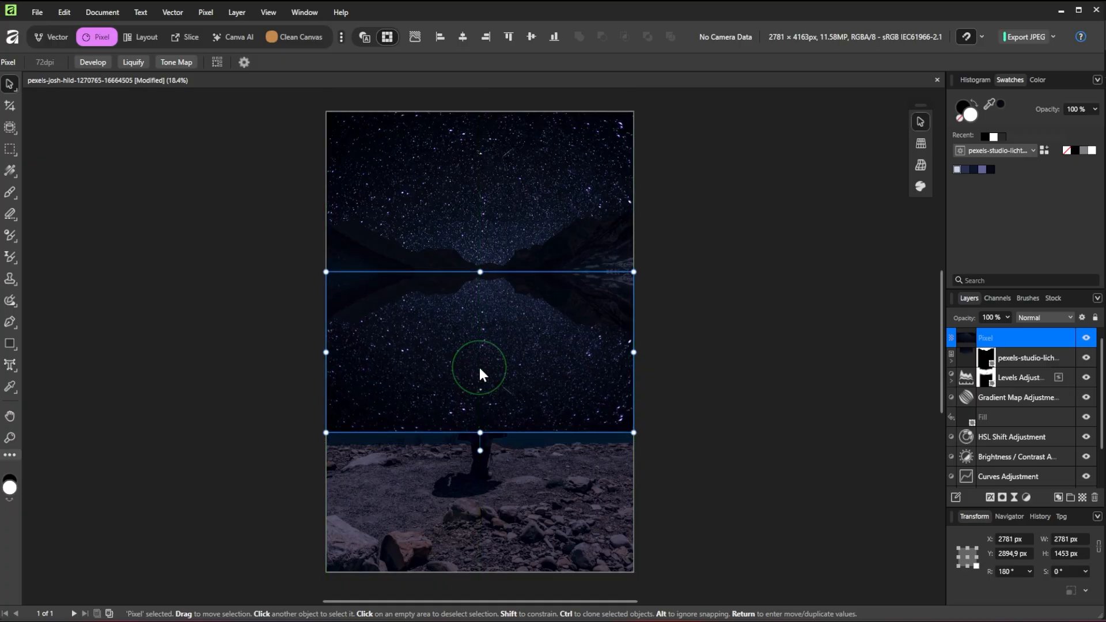
pyautogui.click(1085, 340)
pyautogui.click(865, 379)
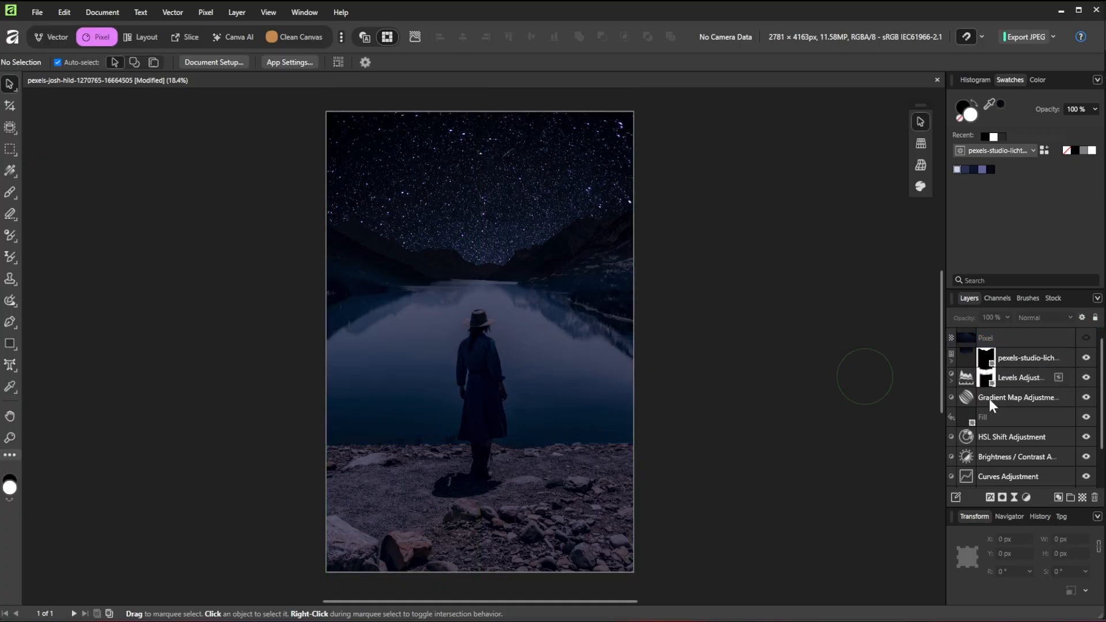
pyautogui.scroll(-2, 1023, 444)
pyautogui.click(998, 478)
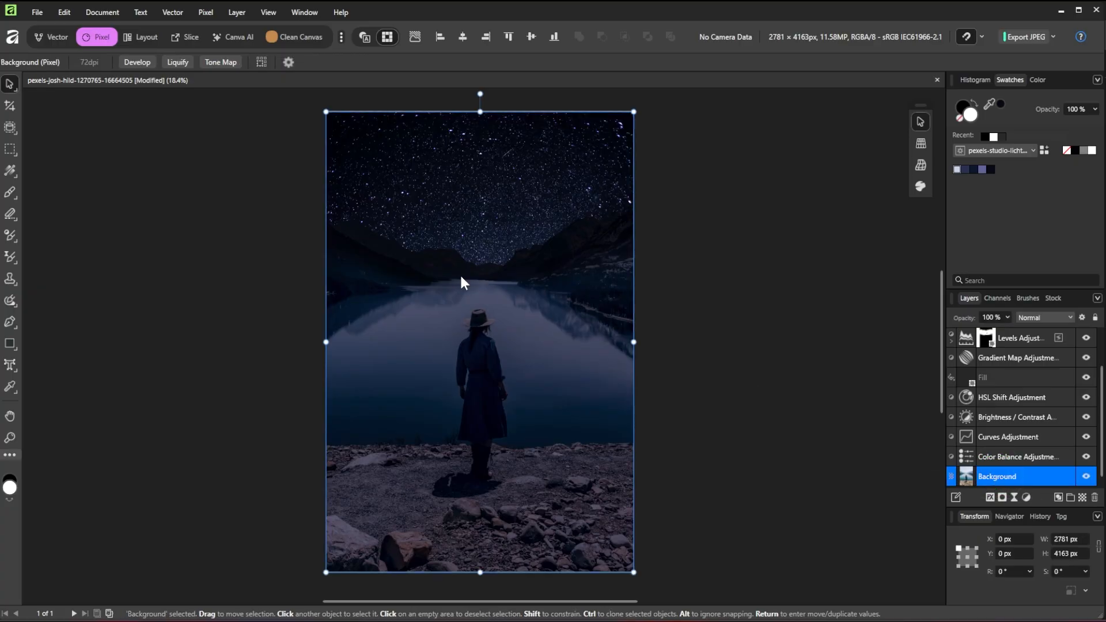
# With an enlarged Selection Brush, subtract the upper area and paint in the lower lake and remaining water specks
pyautogui.rightClick(15, 129)
pyautogui.click(98, 154)
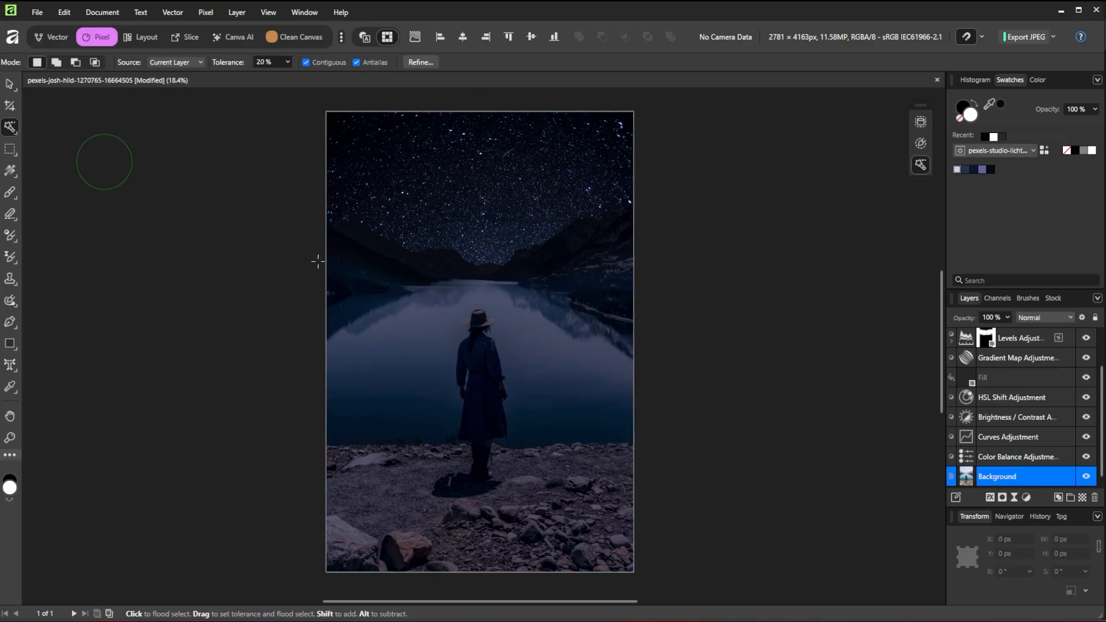
pyautogui.click(450, 325)
pyautogui.rightClick(12, 129)
pyautogui.click(67, 145)
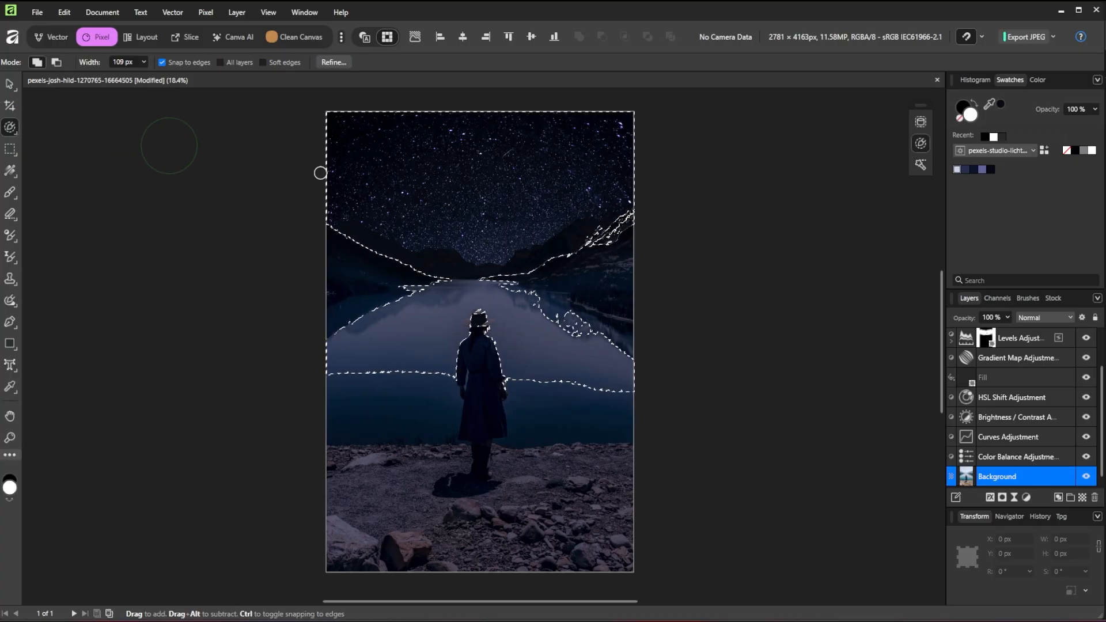
pyautogui.press(']')
pyautogui.press(']')
pyautogui.press(']')
pyautogui.press(']')
pyautogui.press(']')
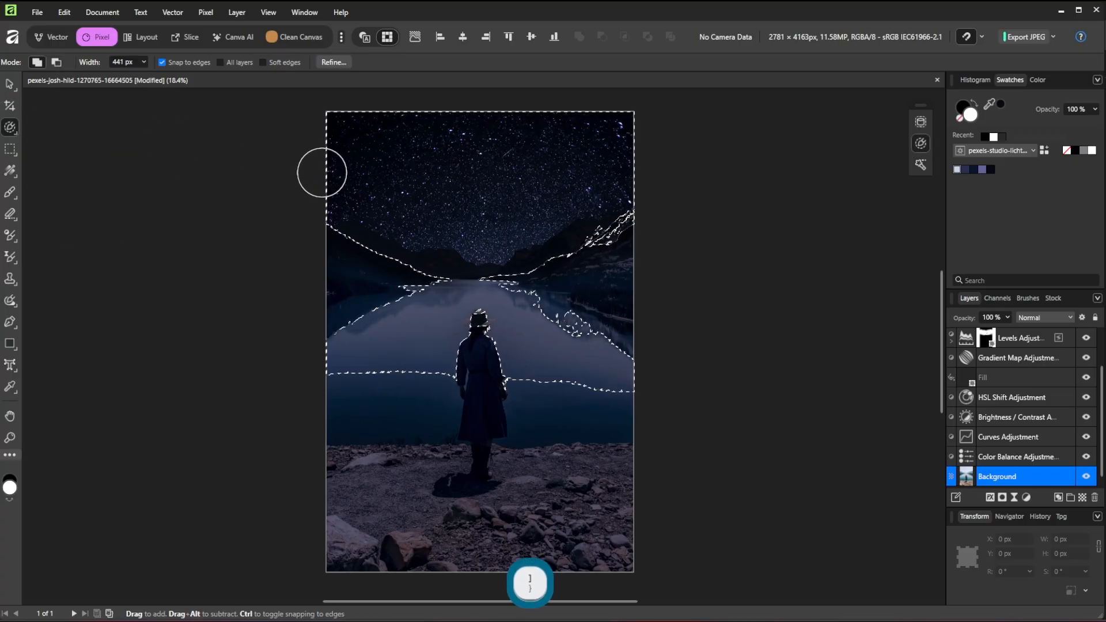
pyautogui.moveTo(320, 183)
pyautogui.mouseDown()
pyautogui.moveTo(369, 211)
pyautogui.moveTo(371, 140)
pyautogui.mouseUp()
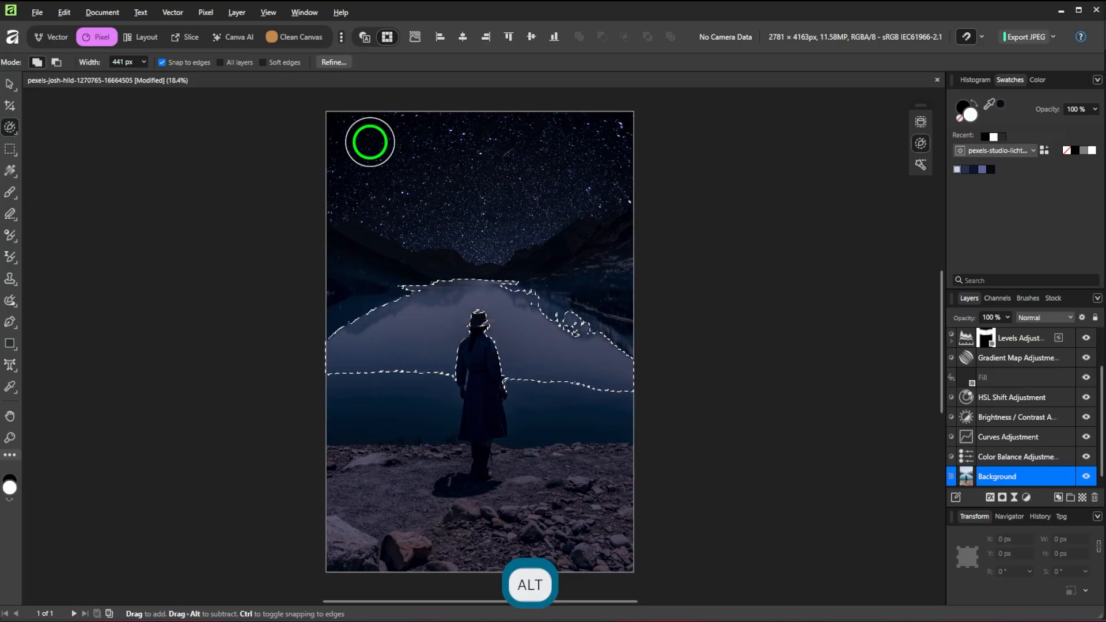
pyautogui.moveTo(484, 314)
pyautogui.mouseDown()
pyautogui.moveTo(482, 375)
pyautogui.moveTo(361, 375)
pyautogui.mouseUp()
pyautogui.moveTo(578, 385); pyautogui.dragTo(593, 384)
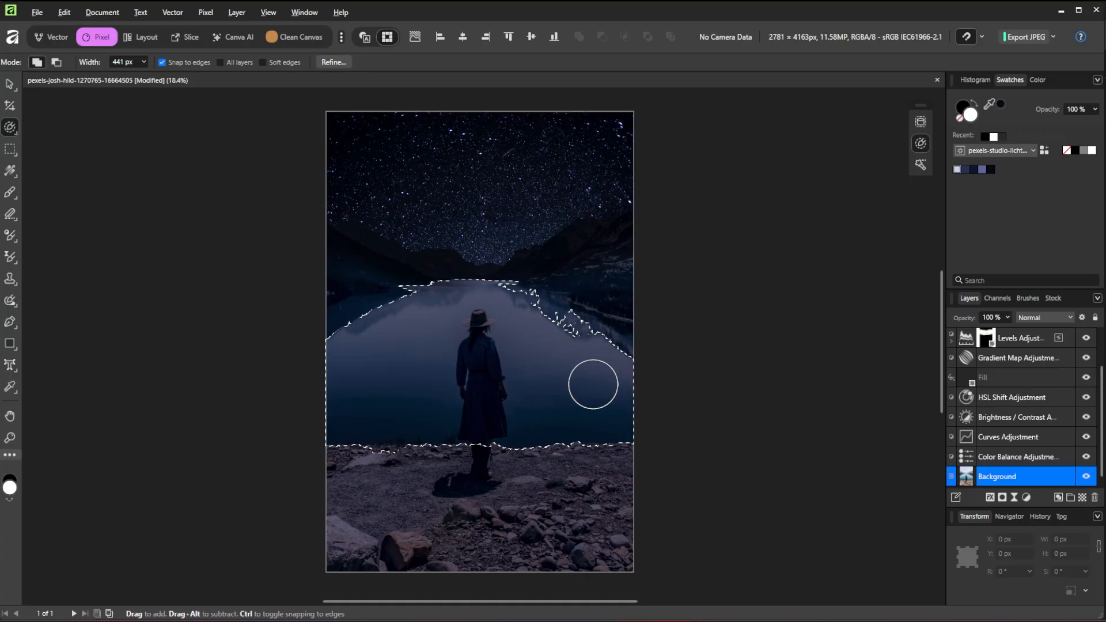
pyautogui.scroll(2, 1038, 412)
# Show the flipped star layer, nest a mask from the lake selection in it, and deselect
pyautogui.click(1085, 337)
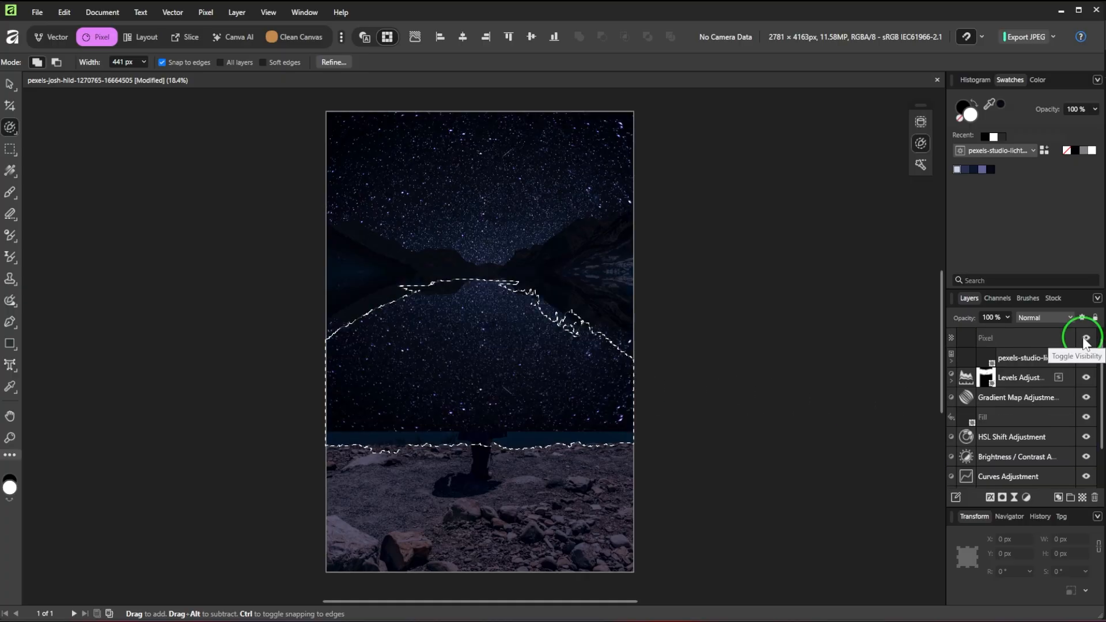
pyautogui.click(1025, 338)
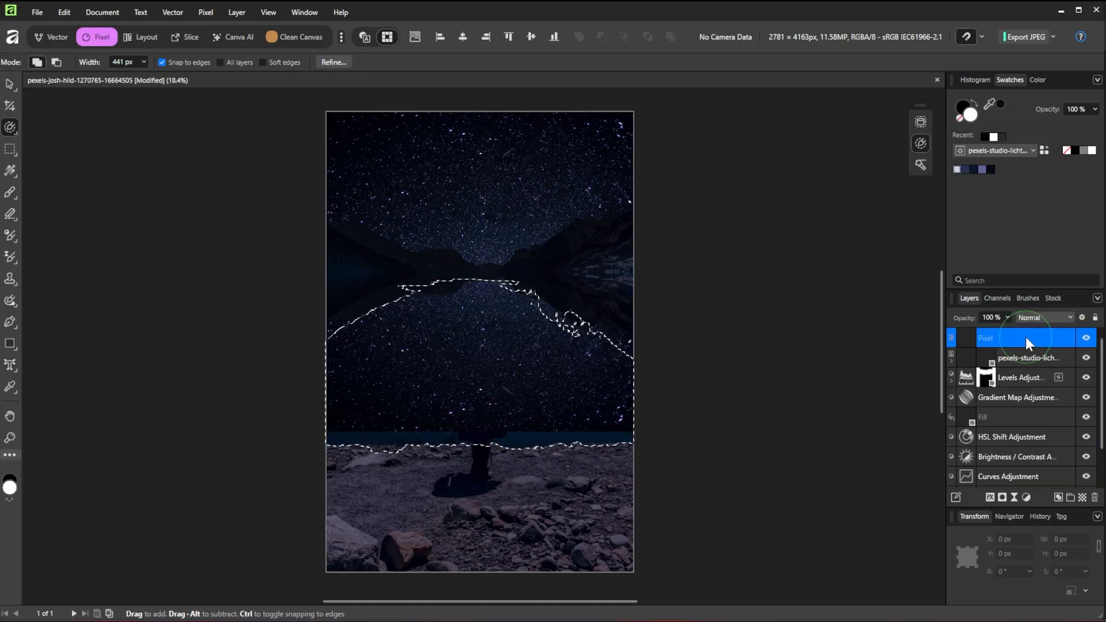
pyautogui.click(1003, 496)
pyautogui.moveTo(969, 341); pyautogui.dragTo(966, 356)
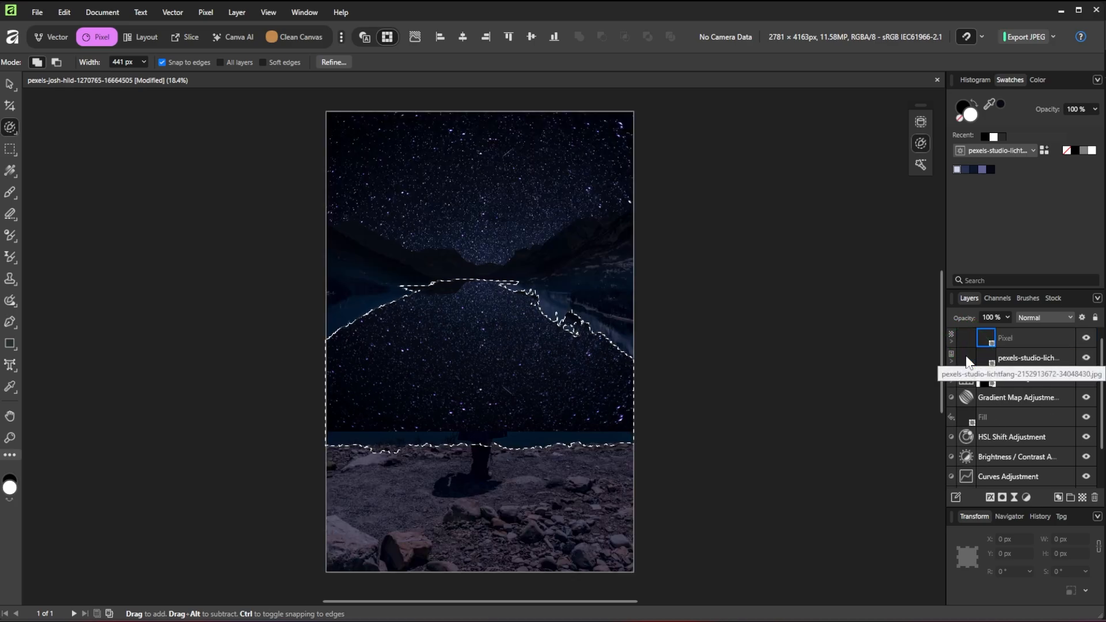
pyautogui.press('ctrl')
pyautogui.hotkey('ctrl', 'd')
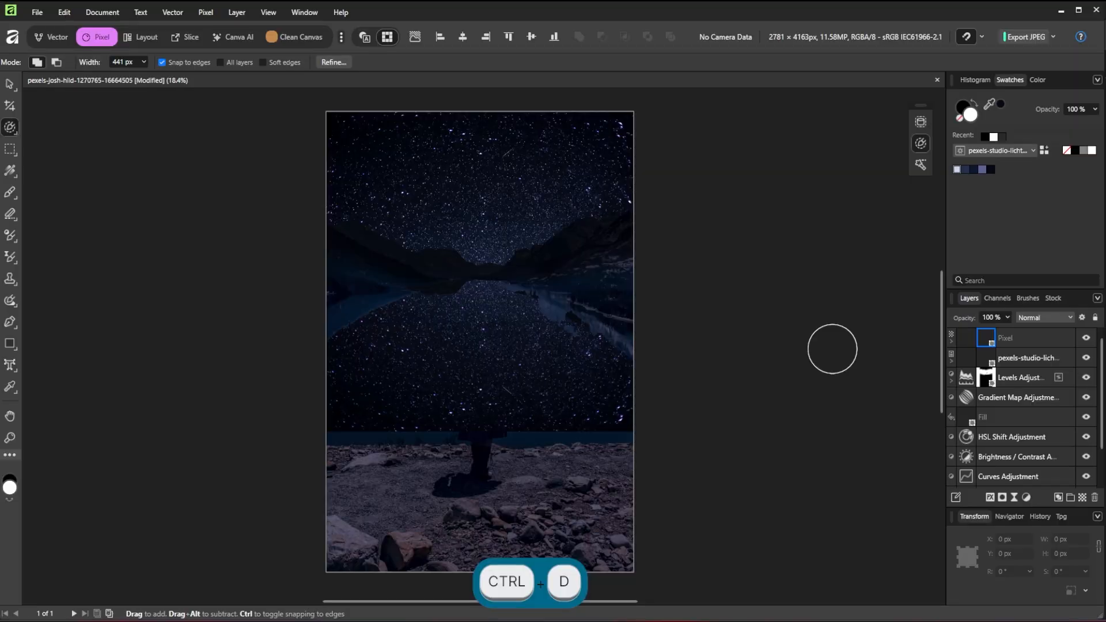
pyautogui.click(1028, 340)
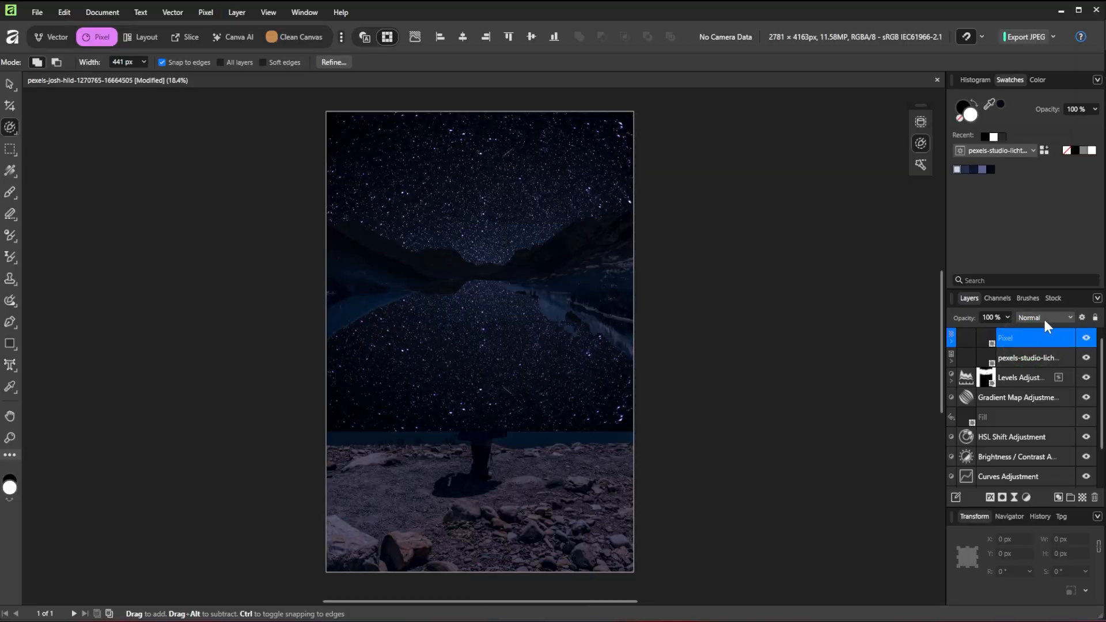
pyautogui.click(1044, 319)
# Blend the star layer in Screen at 75% opacity and nest a new empty mask in it
pyautogui.click(1035, 444)
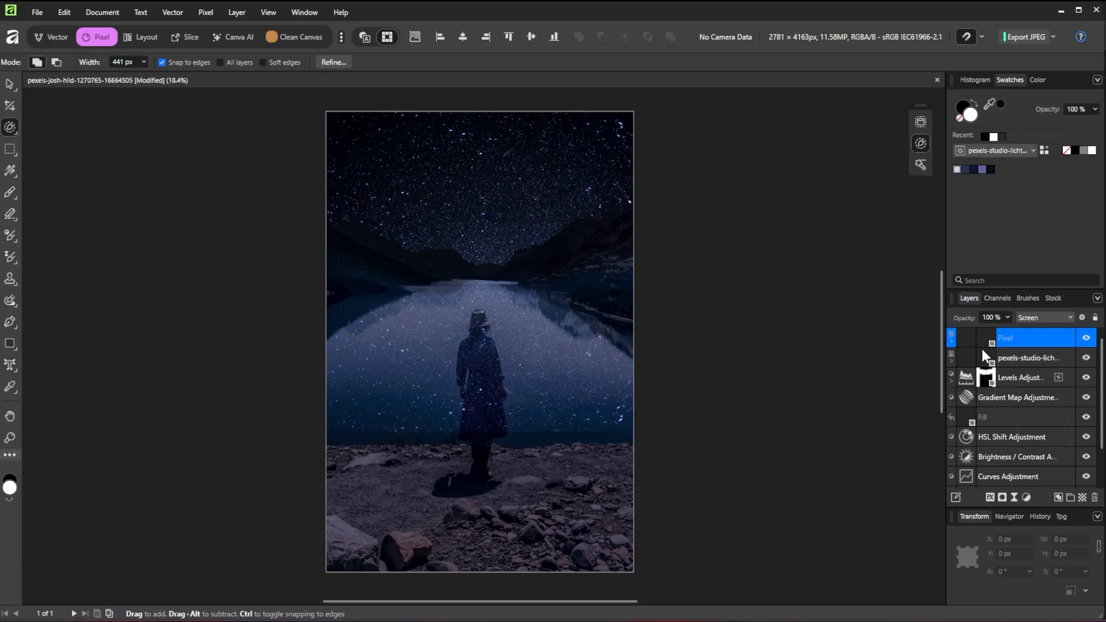
pyautogui.click(1006, 318)
pyautogui.moveTo(992, 332); pyautogui.dragTo(988, 331)
pyautogui.click(963, 320)
pyautogui.click(1003, 496)
pyautogui.moveTo(965, 338); pyautogui.dragTo(986, 362)
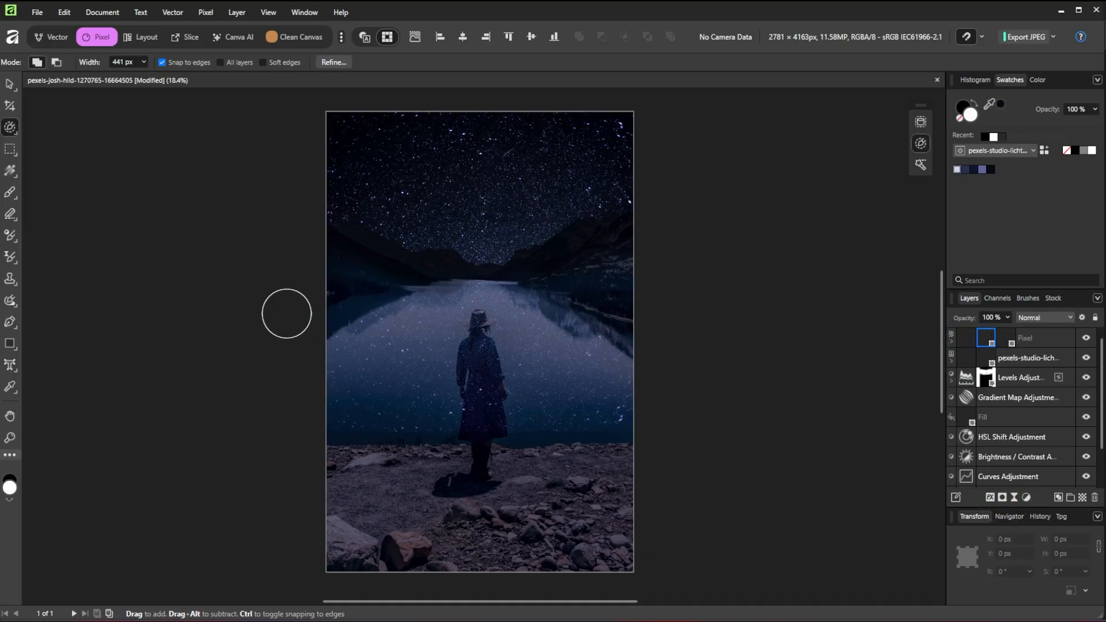
# Set the Fill Tool to a linear black-to-white gradient
pyautogui.rightClick(12, 168)
pyautogui.click(55, 168)
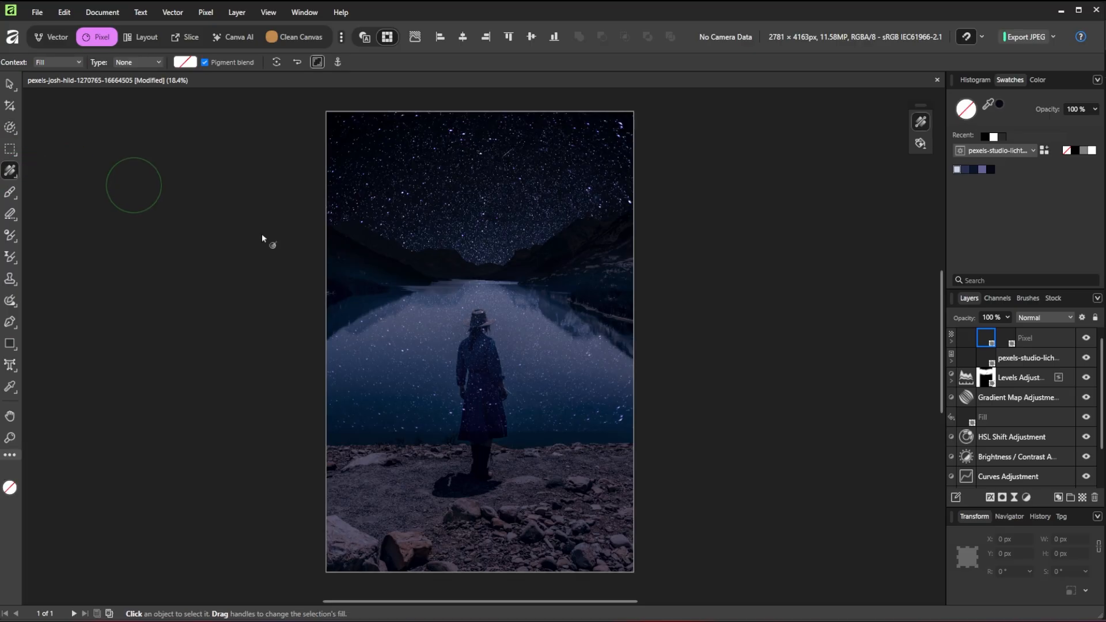
pyautogui.click(159, 61)
pyautogui.click(141, 87)
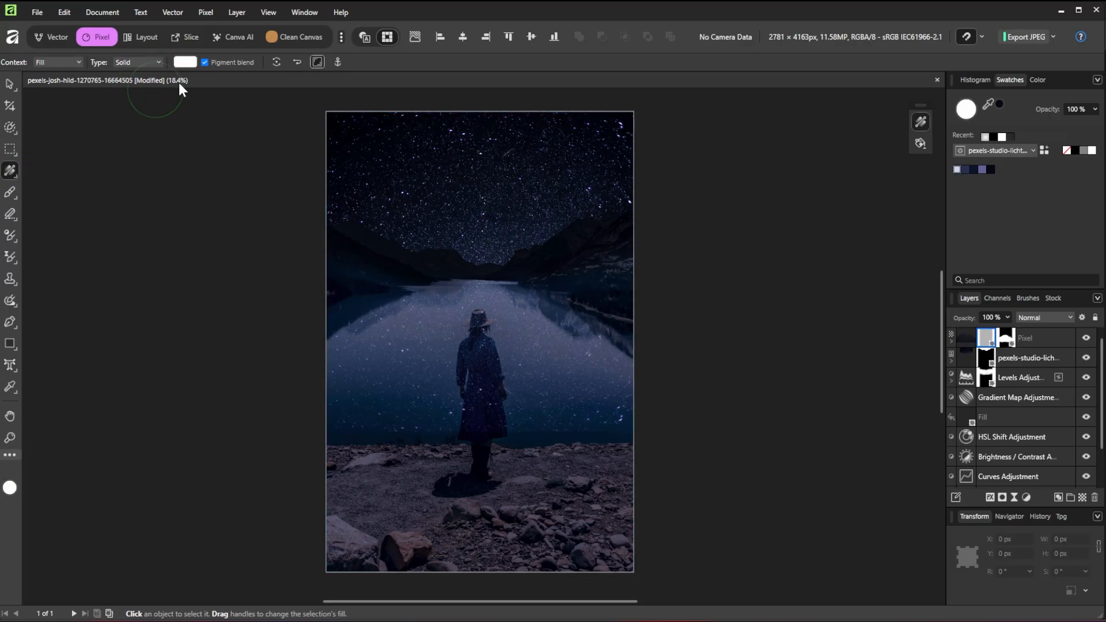
pyautogui.click(185, 63)
pyautogui.click(170, 76)
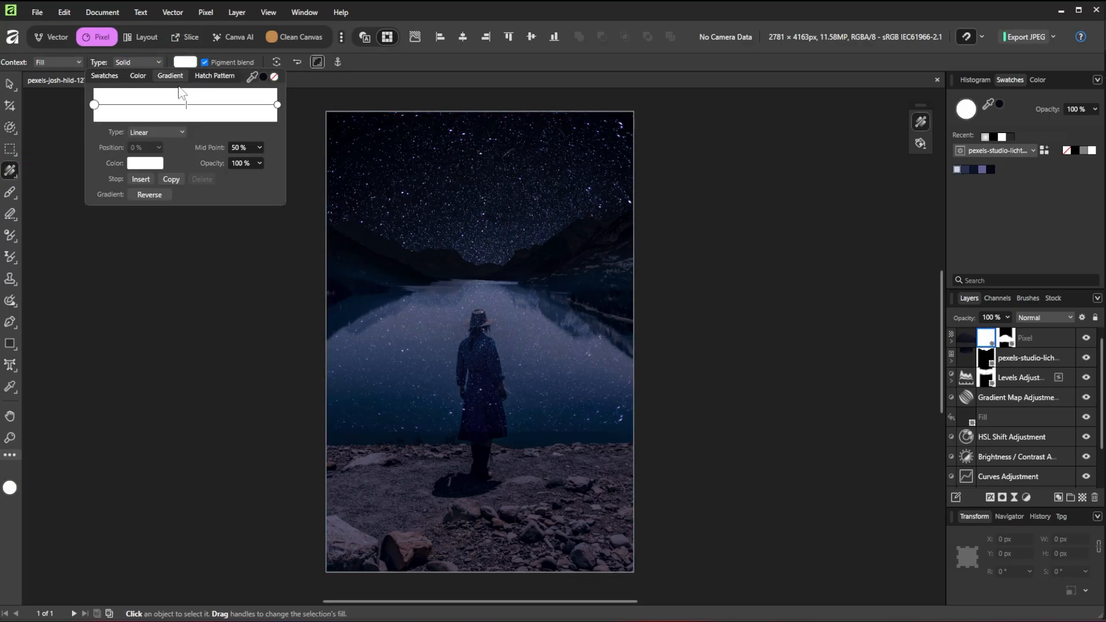
pyautogui.click(97, 109)
pyautogui.click(147, 164)
pyautogui.moveTo(160, 253); pyautogui.dragTo(52, 292)
pyautogui.click(344, 144)
pyautogui.click(447, 61)
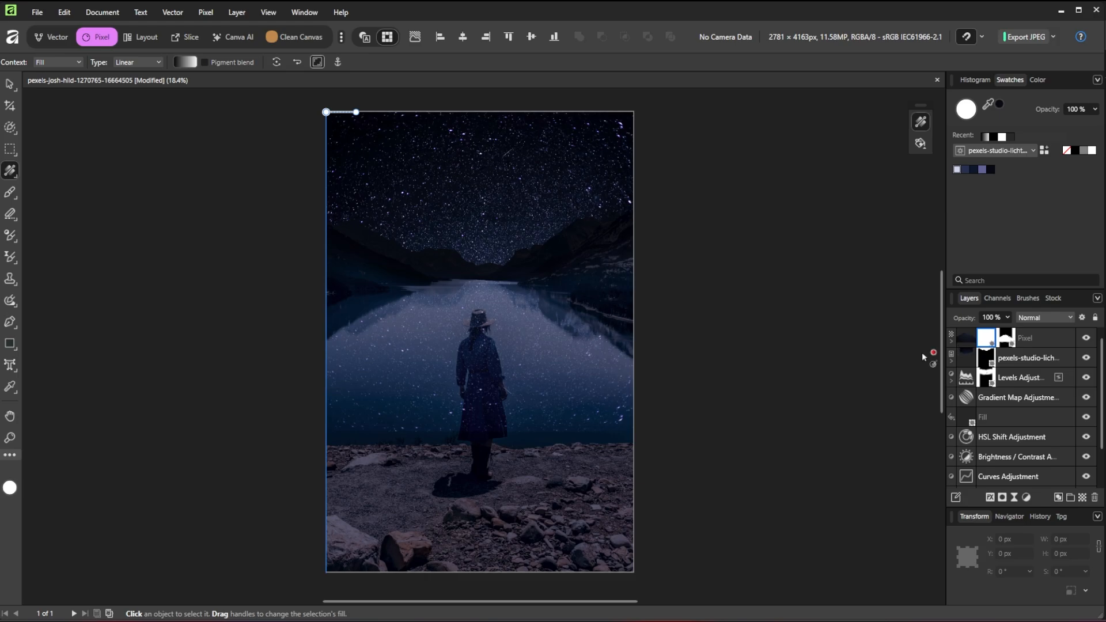
# Drag the gradient from shore to horizon so the reflected stars fade toward the shore
pyautogui.moveTo(480, 442); pyautogui.dragTo(480, 272)
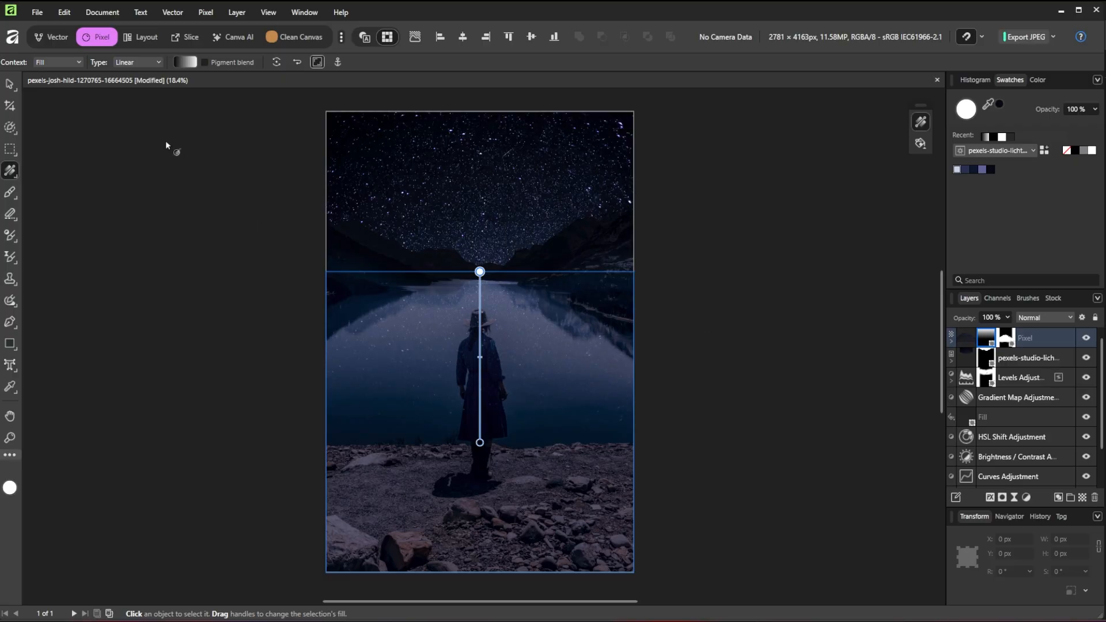
pyautogui.press('v')
pyautogui.scroll(-2, 1014, 438)
# Select the woman's figure with the Object Selection tool and target the Pixel layer's mask
pyautogui.click(988, 478)
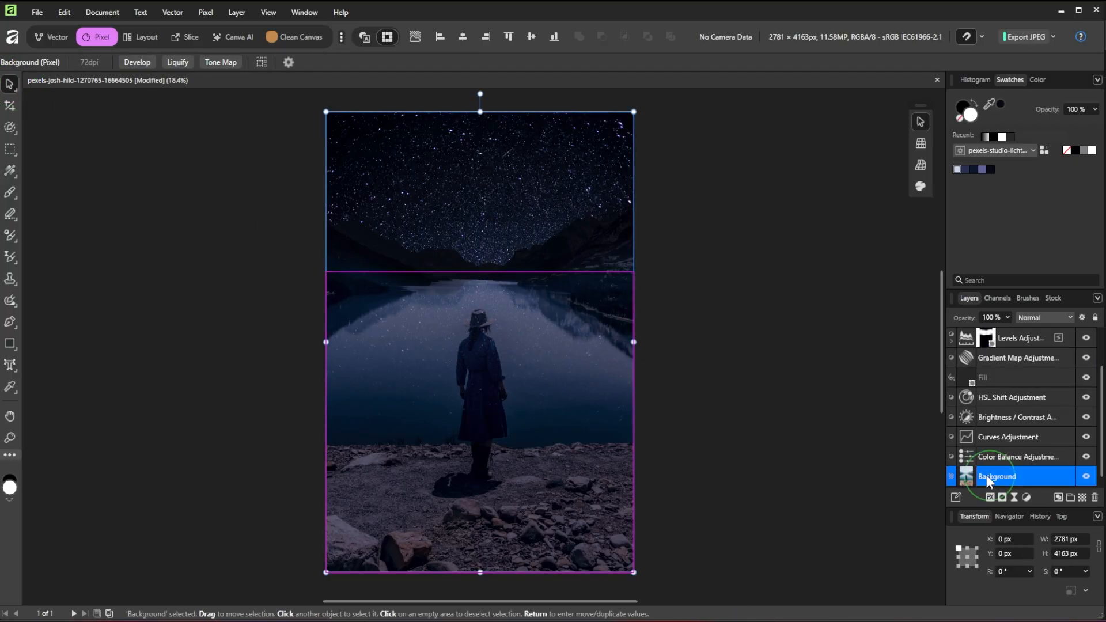
pyautogui.moveTo(14, 127); pyautogui.dragTo(101, 161)
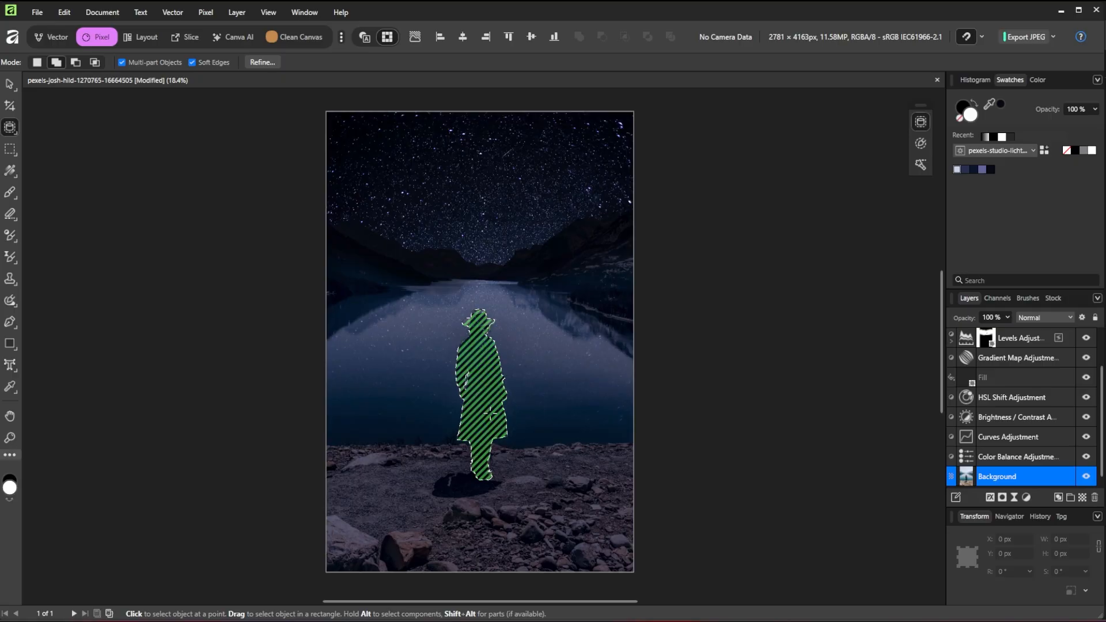
pyautogui.click(491, 413)
pyautogui.scroll(2, 989, 407)
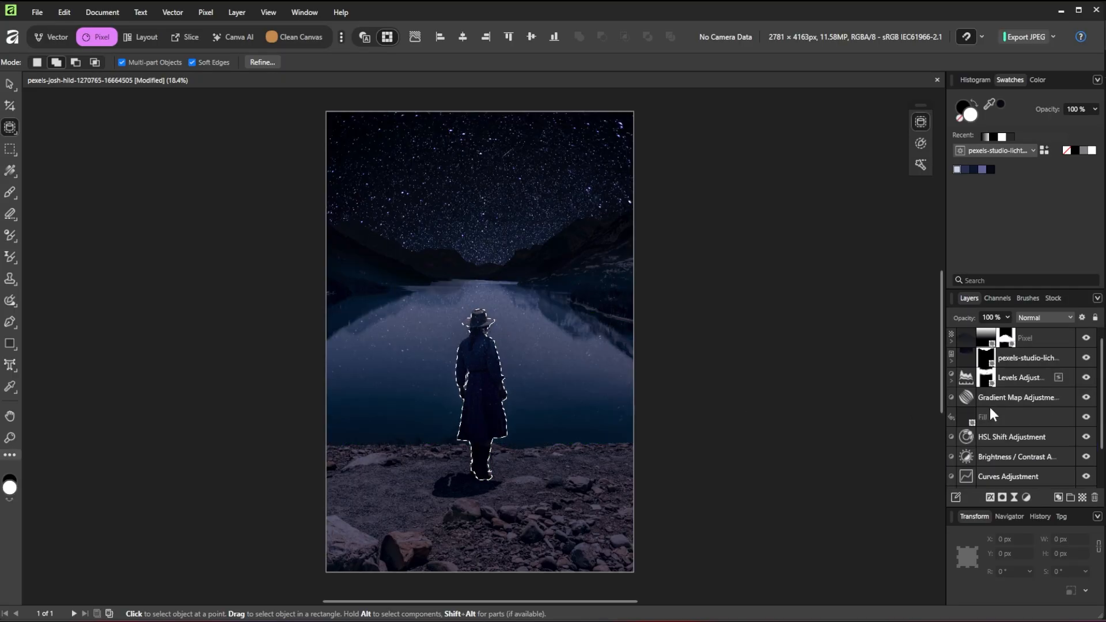
pyautogui.click(1004, 337)
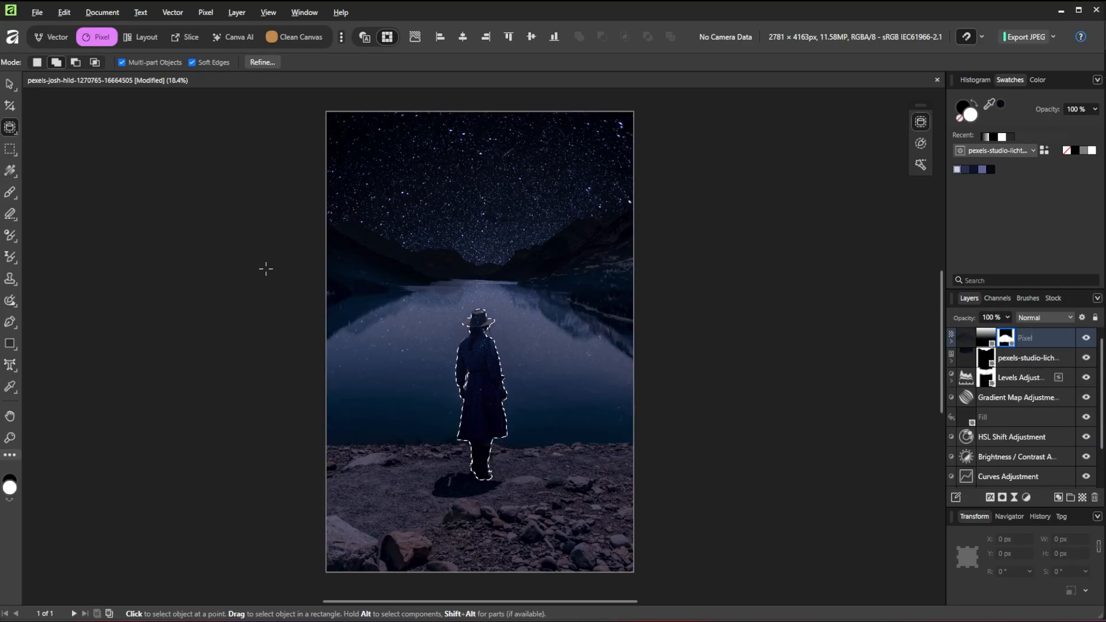
# Paint black over her figure with a 100% flow, 100% hardness brush, then deselect
pyautogui.click(18, 198)
pyautogui.click(54, 188)
pyautogui.moveTo(192, 61)
pyautogui.mouseDown()
pyautogui.moveTo(223, 74)
pyautogui.moveTo(430, 78)
pyautogui.mouseUp()
pyautogui.click(258, 64)
pyautogui.click(966, 105)
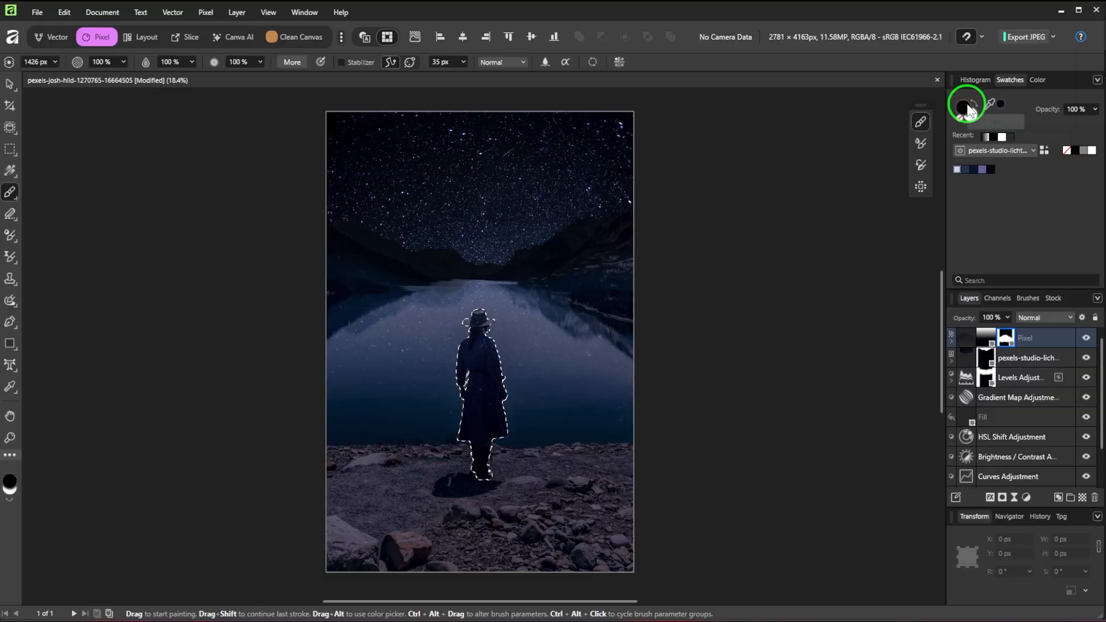
pyautogui.moveTo(487, 345)
pyautogui.mouseDown()
pyautogui.moveTo(468, 417)
pyautogui.moveTo(489, 470)
pyautogui.moveTo(476, 467)
pyautogui.moveTo(496, 332)
pyautogui.moveTo(527, 349)
pyautogui.mouseUp()
pyautogui.hotkey('ctrl', 'd')
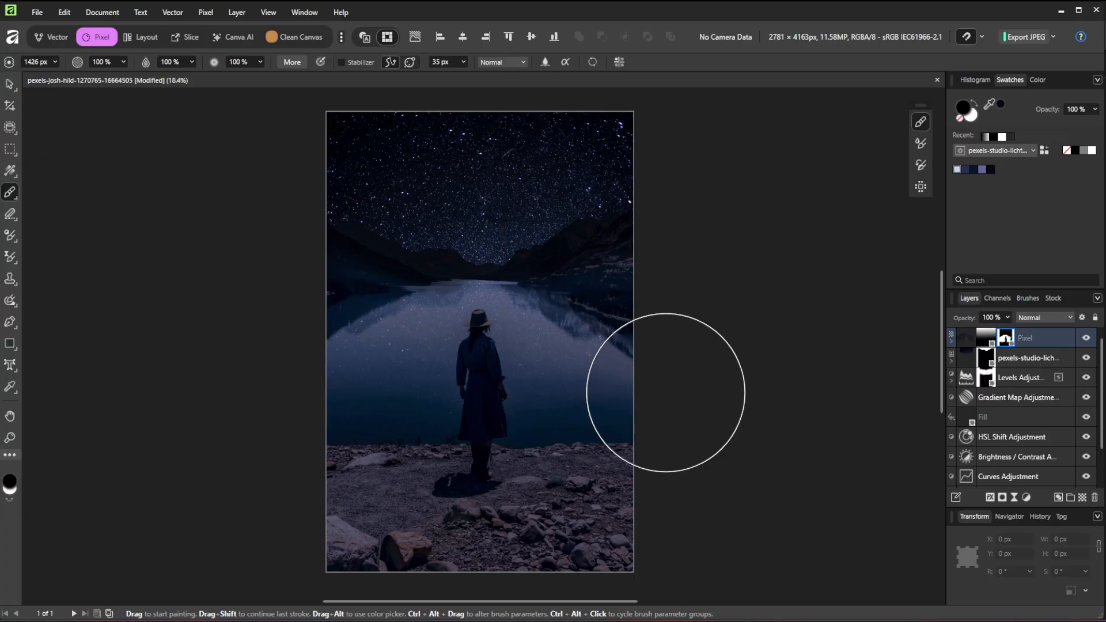
# Add a new fill layer coloured dark teal 032F3A
pyautogui.click(207, 12)
pyautogui.click(234, 136)
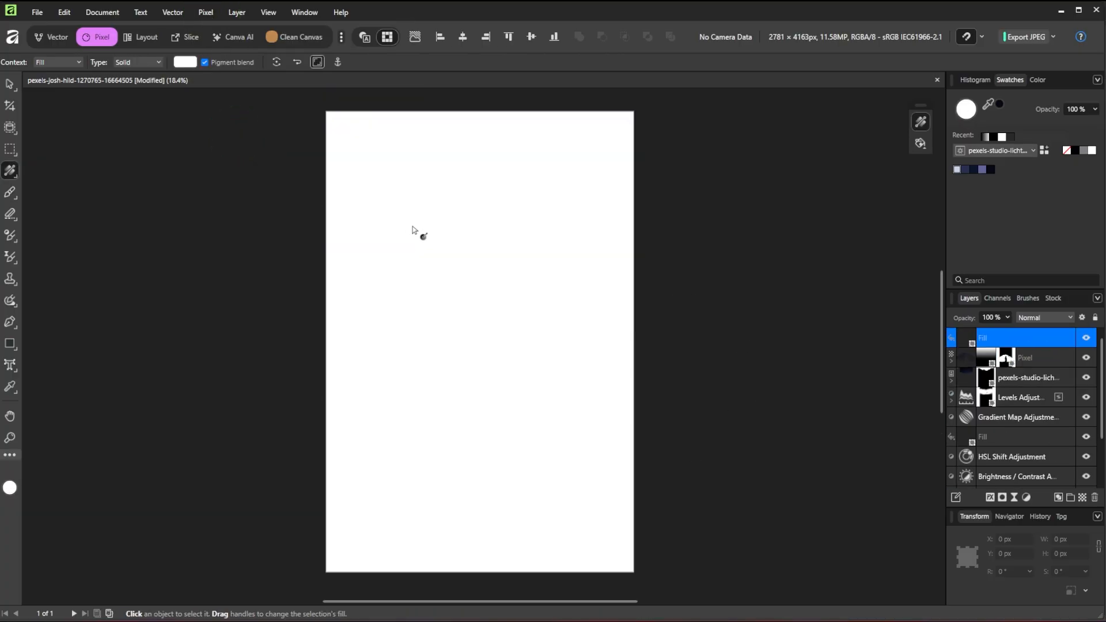
pyautogui.click(184, 62)
pyautogui.write('032F3A')
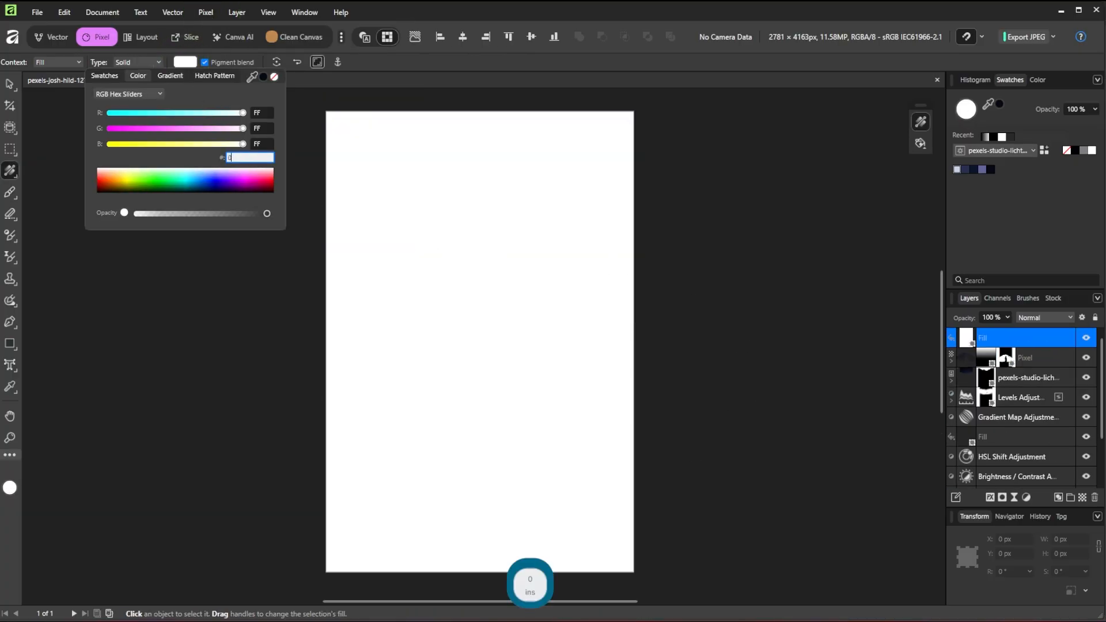
pyautogui.press('Return')
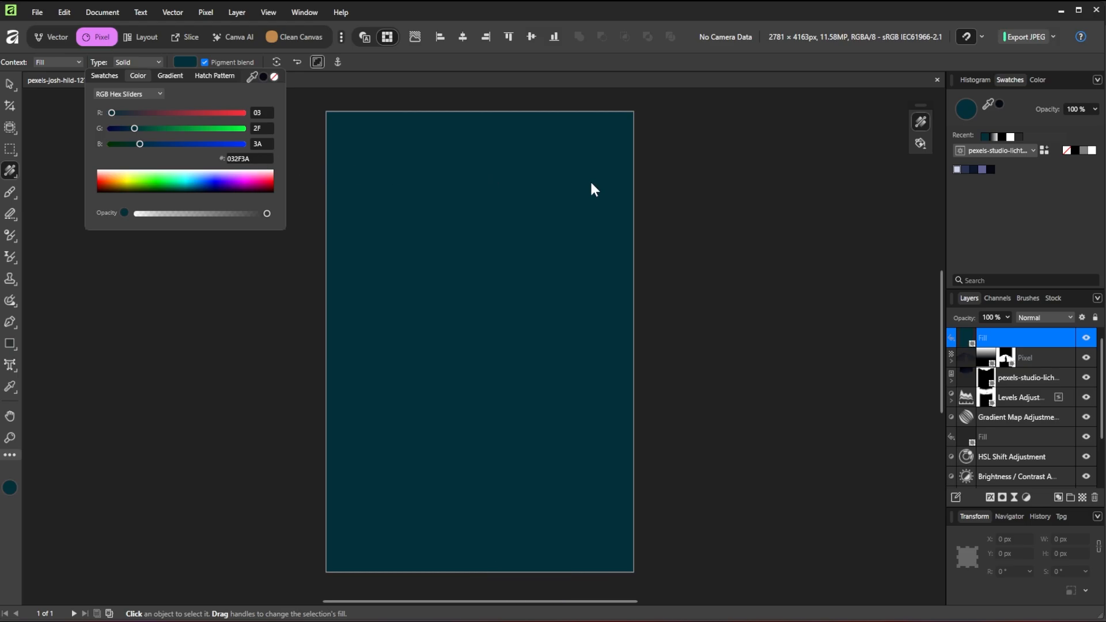
# Blend the teal fill layer in Color mode at 40% opacity
pyautogui.click(1056, 317)
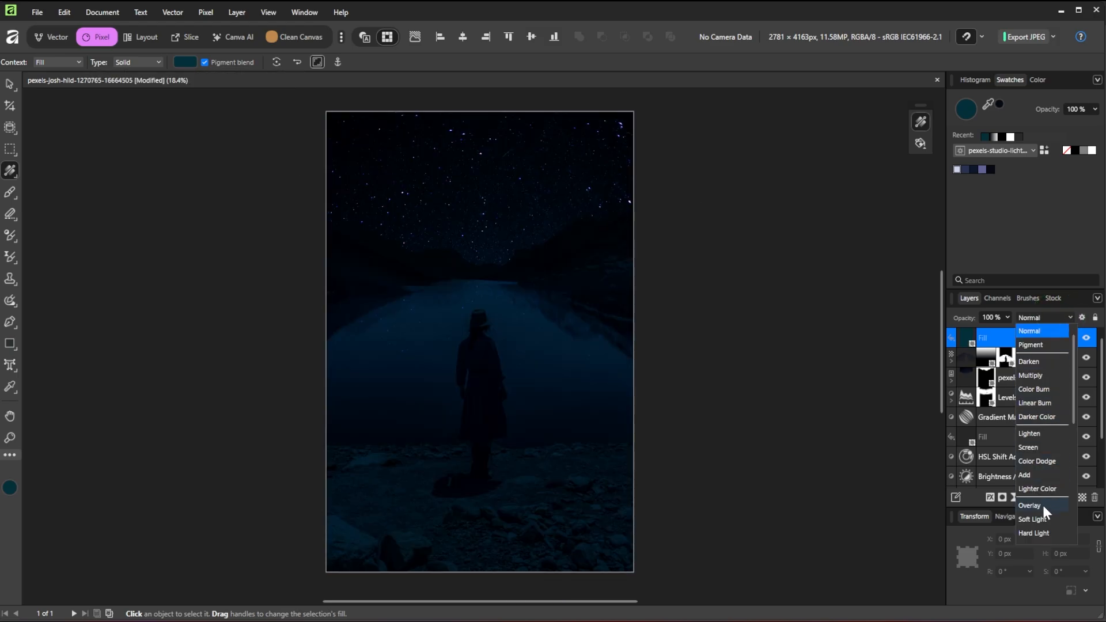
pyautogui.scroll(-3, 1042, 510)
pyautogui.click(1035, 436)
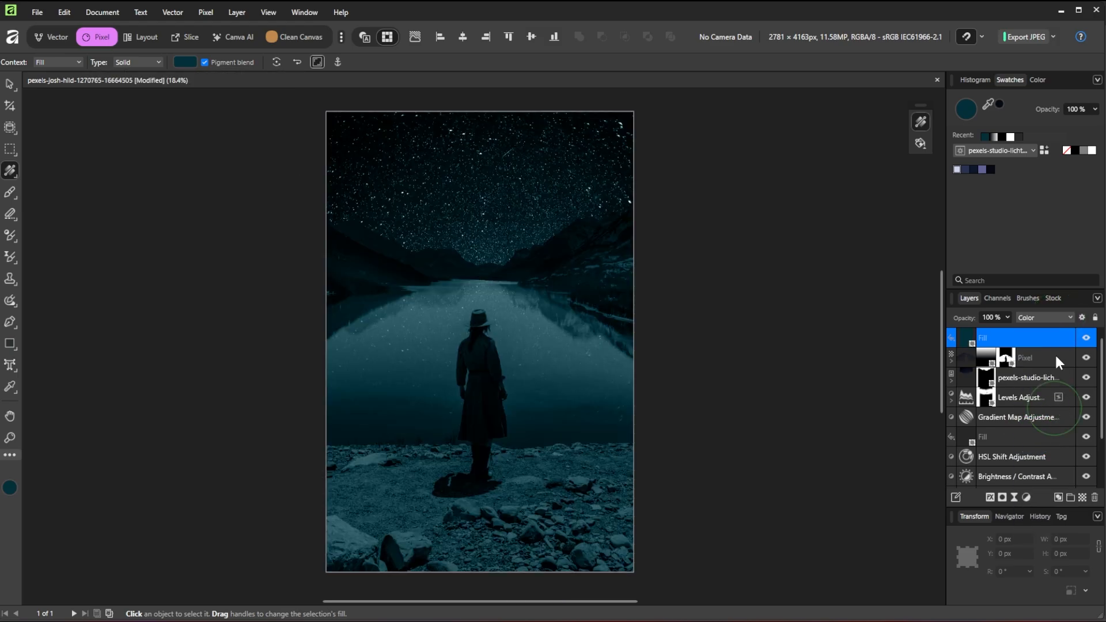
pyautogui.click(1008, 315)
pyautogui.moveTo(1000, 327); pyautogui.dragTo(923, 333)
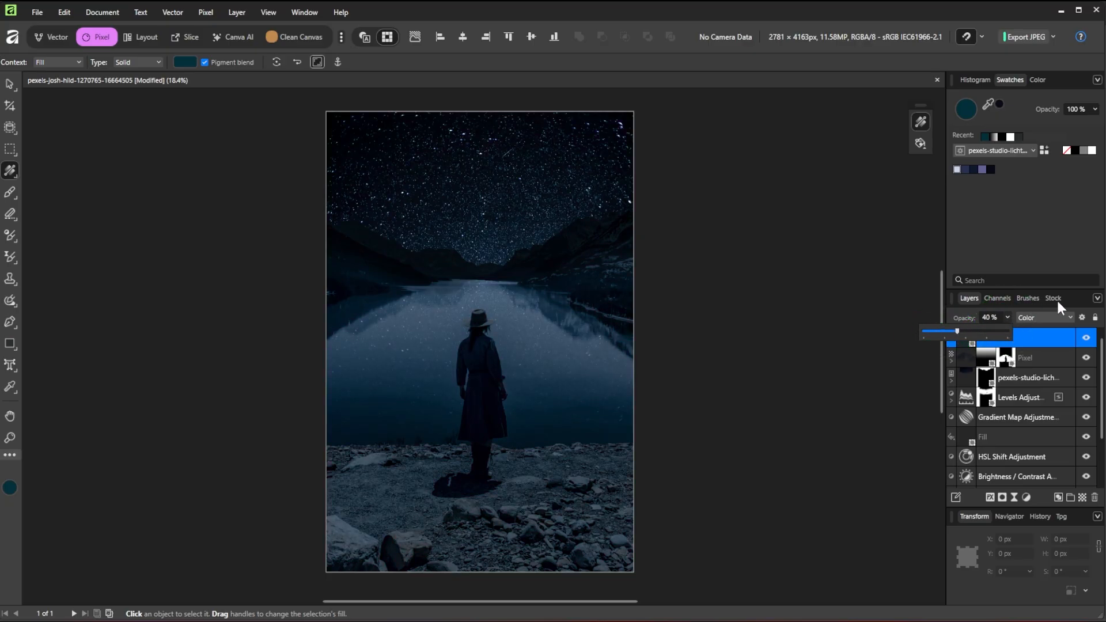
pyautogui.click(1076, 299)
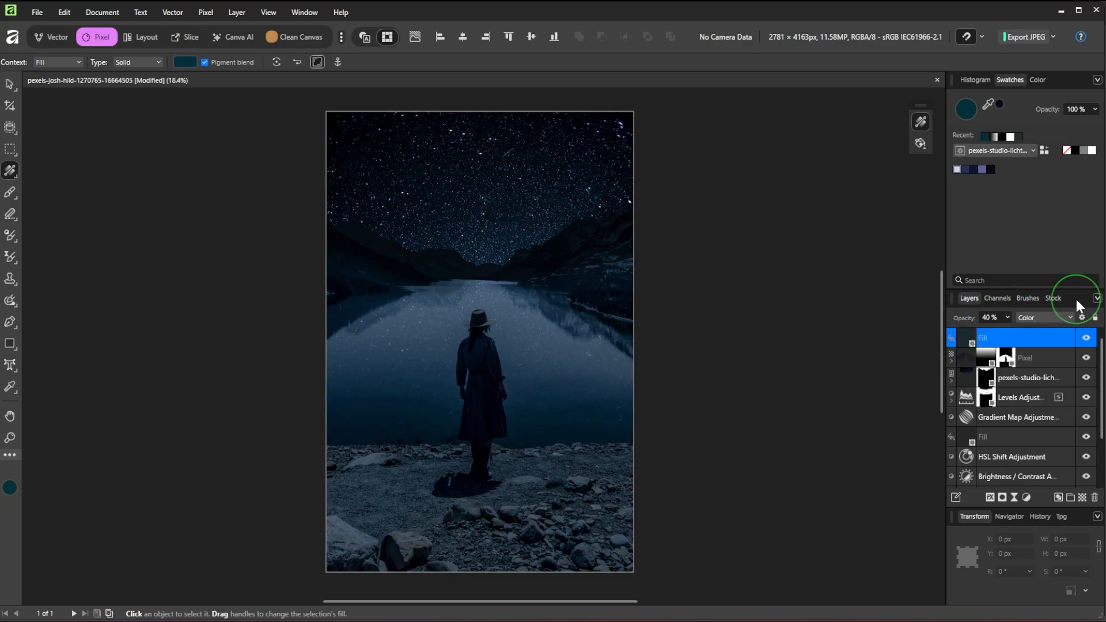
# Add a Brightness / Contrast adjustment with brightness 24%, then deselect it using the Move Tool
pyautogui.click(1024, 498)
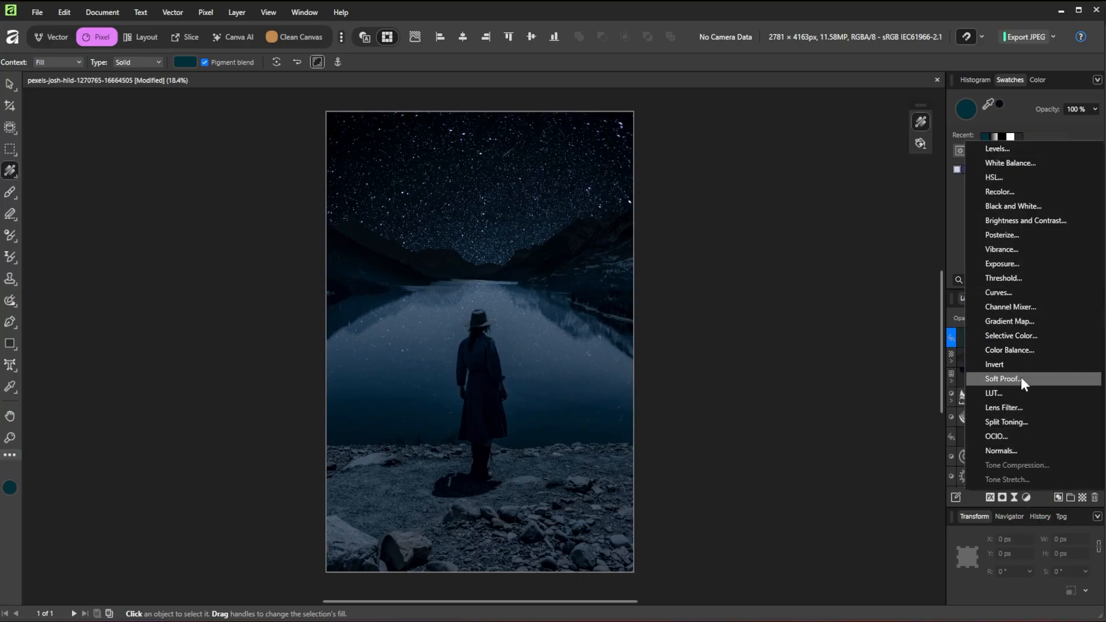
pyautogui.click(1024, 218)
pyautogui.moveTo(788, 425)
pyautogui.mouseDown()
pyautogui.moveTo(846, 427)
pyautogui.moveTo(796, 426)
pyautogui.moveTo(807, 427)
pyautogui.mouseUp()
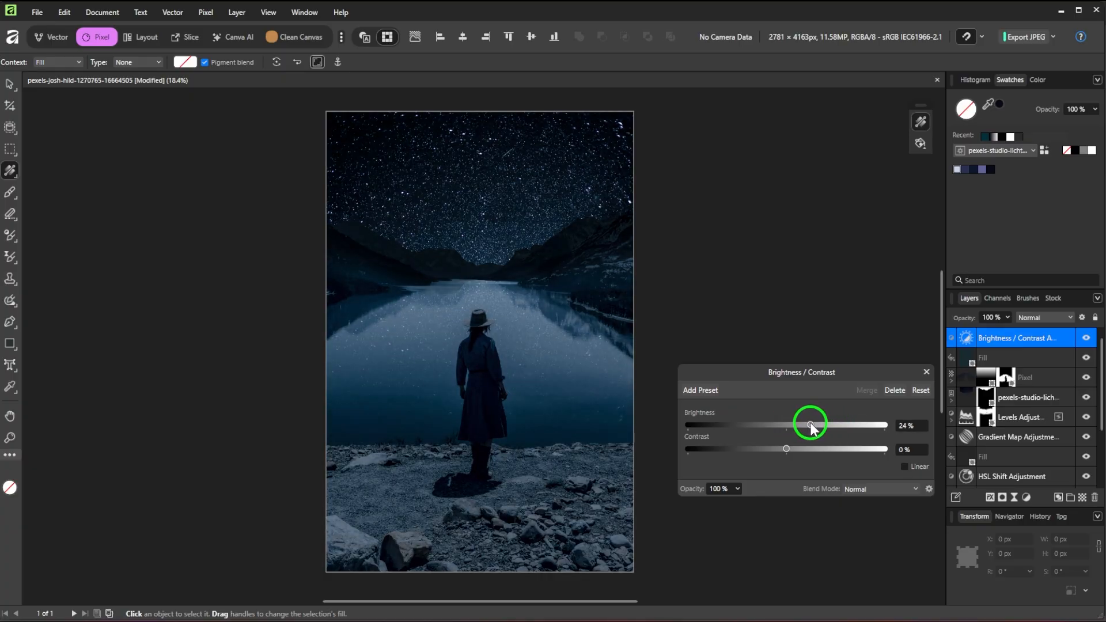
pyautogui.click(926, 372)
pyautogui.click(9, 84)
pyautogui.click(155, 123)
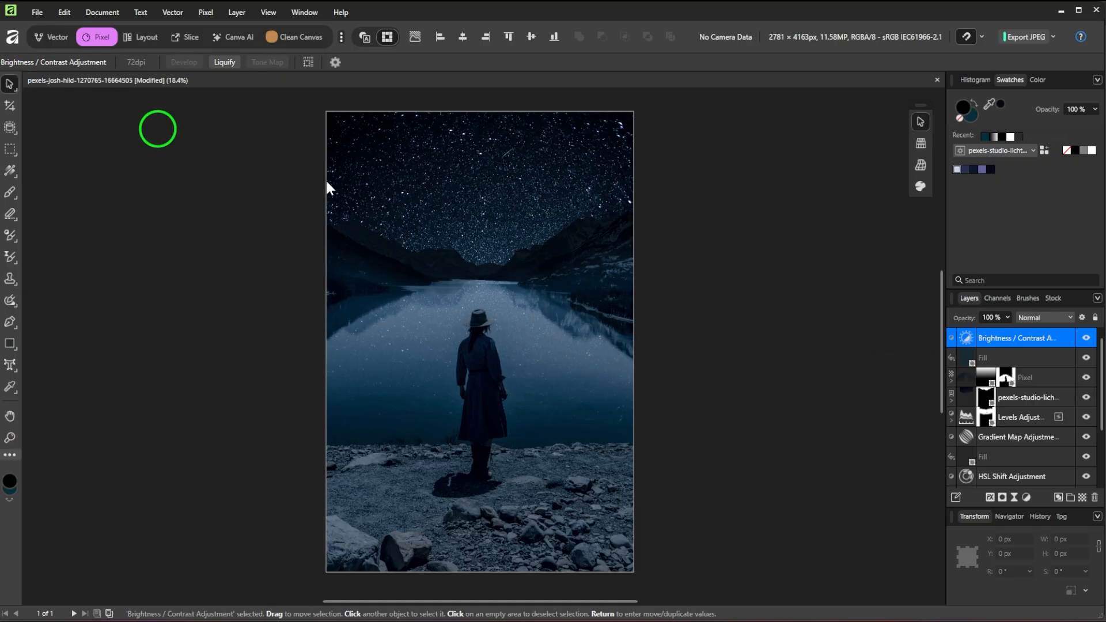
pyautogui.click(757, 352)
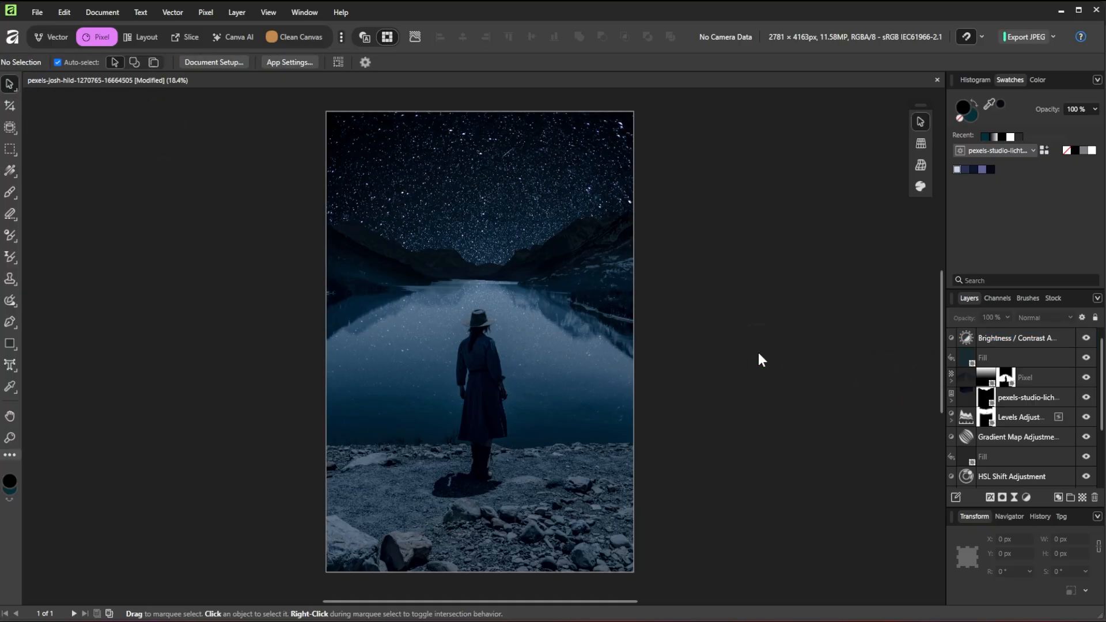